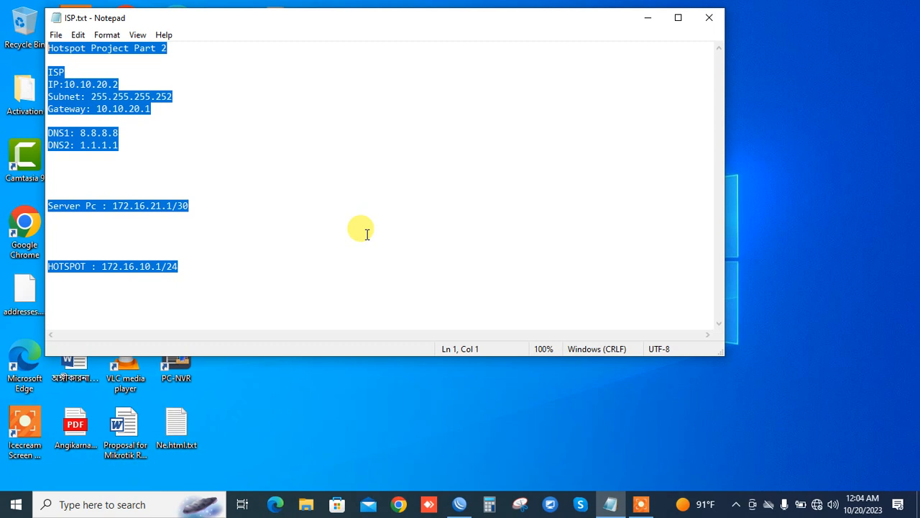
# - Review the ISP, Server Pc and HOTSPOT addressing entries in the ISP.txt notes
pyautogui.click(56, 34)
pyautogui.click(77, 93)
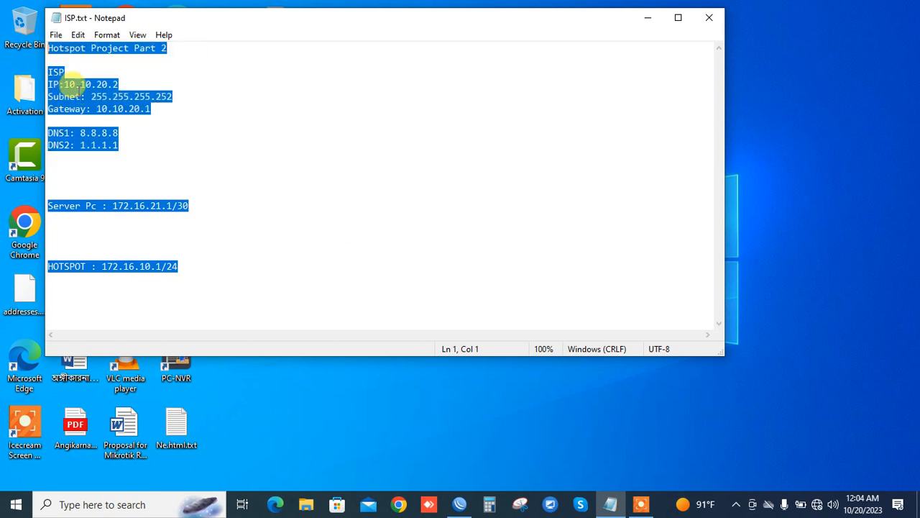
pyautogui.click(167, 97)
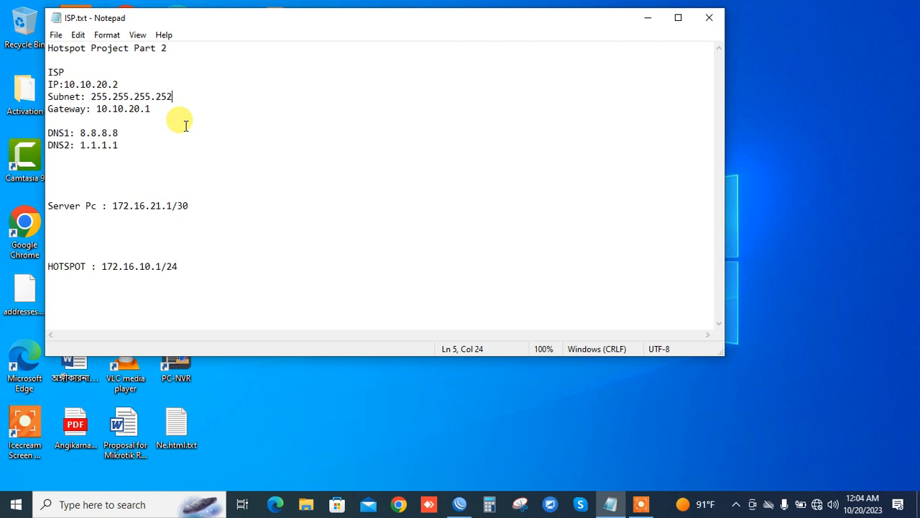
pyautogui.moveTo(130, 143); pyautogui.dragTo(39, 69)
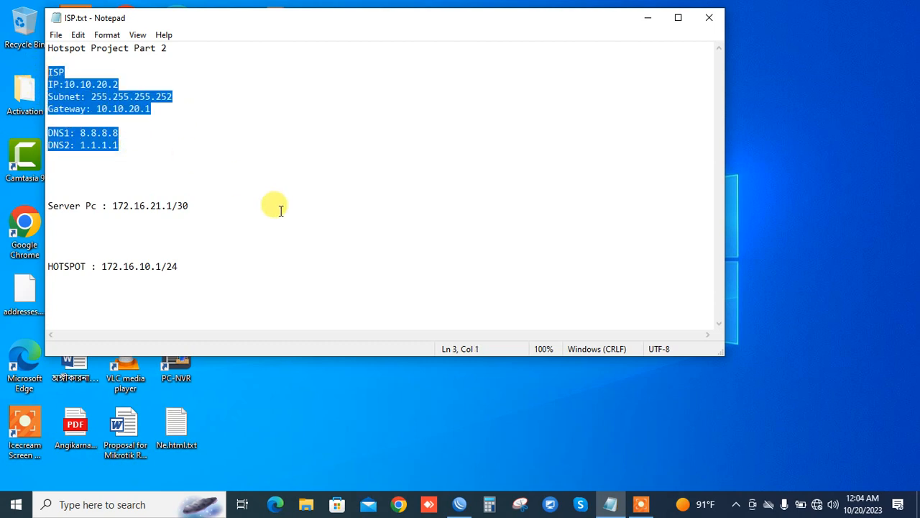
pyautogui.moveTo(213, 206); pyautogui.dragTo(46, 206)
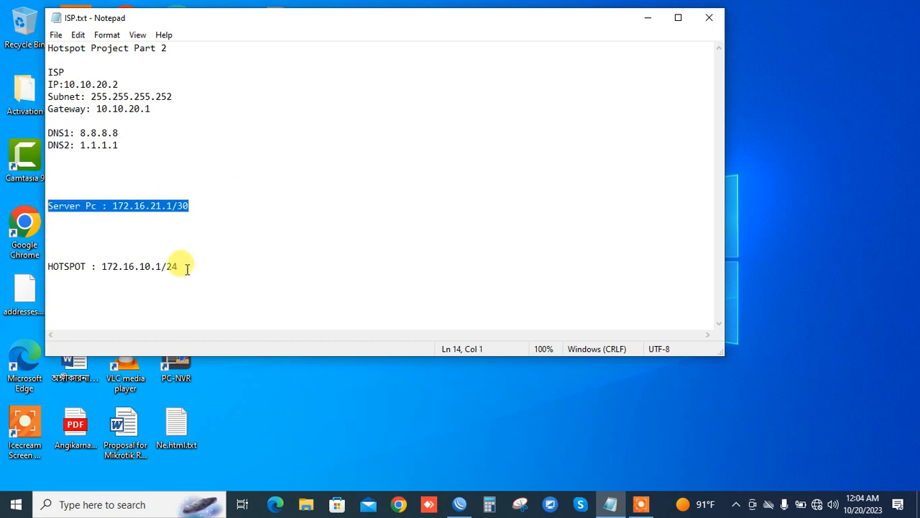
pyautogui.moveTo(185, 265); pyautogui.dragTo(21, 248)
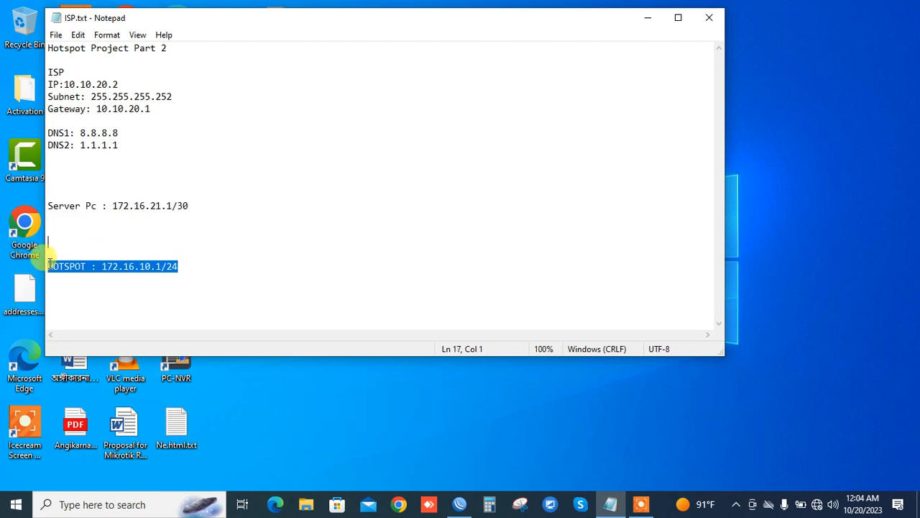
pyautogui.click(48, 266)
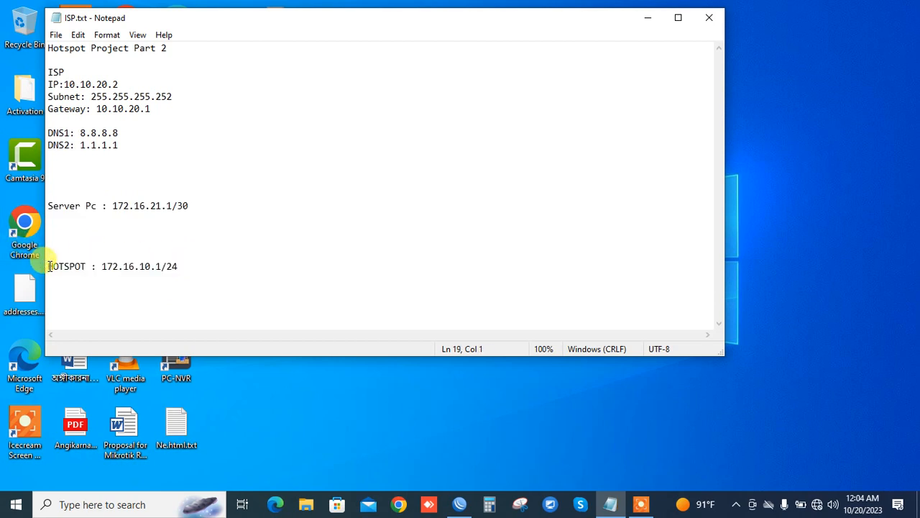
pyautogui.moveTo(49, 266); pyautogui.dragTo(185, 266)
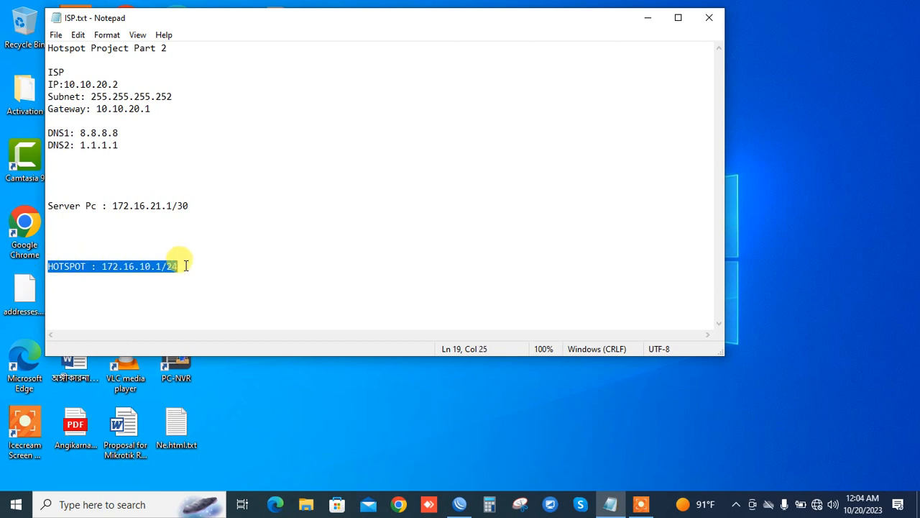
pyautogui.click(122, 69)
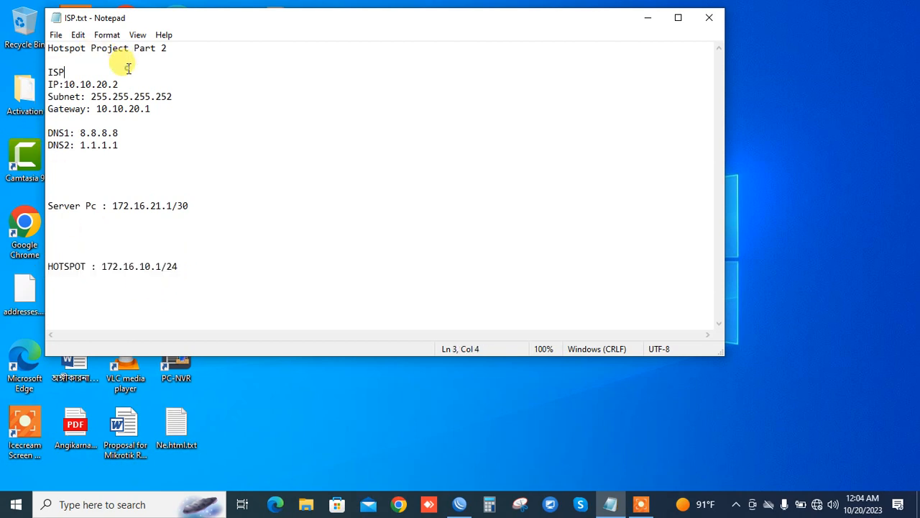
pyautogui.moveTo(130, 149); pyautogui.dragTo(45, 72)
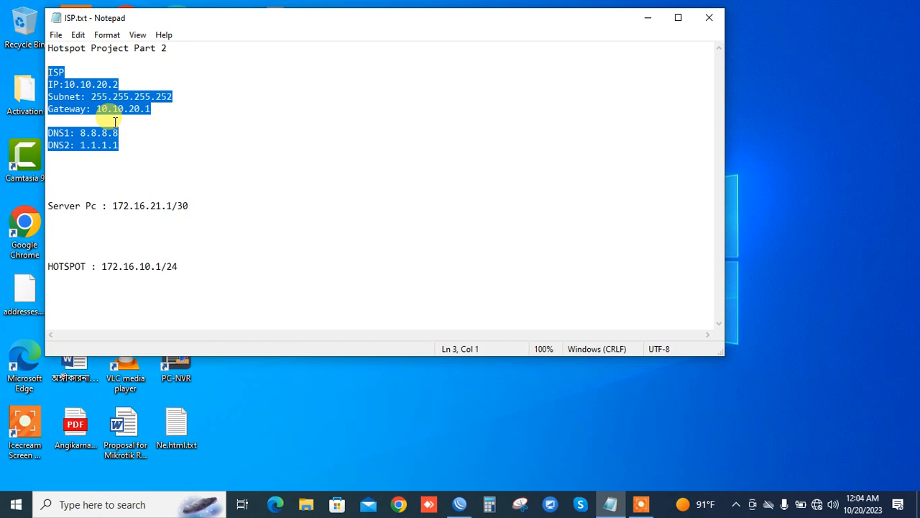
# - Recheck the ISP's IP, subnet, gateway and DNS entries in the ISP.txt notes
pyautogui.click(459, 504)
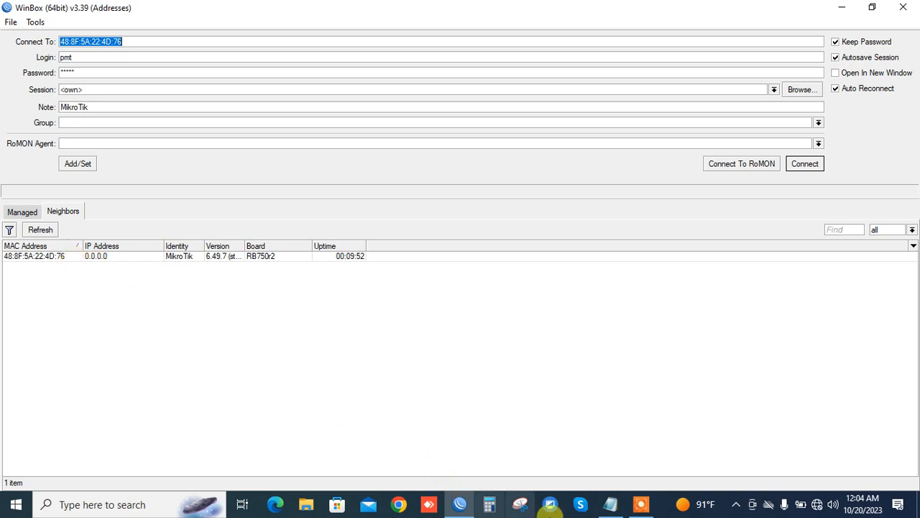
pyautogui.click(609, 504)
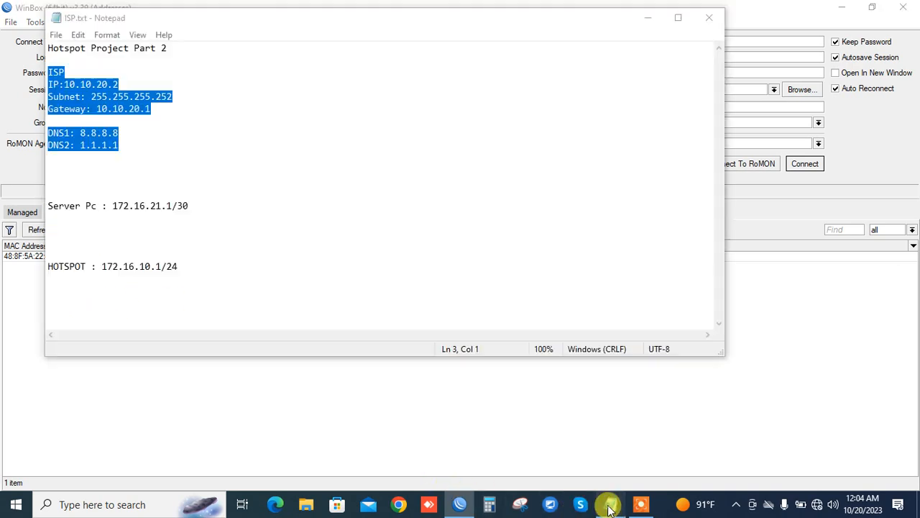
pyautogui.click(66, 84)
pyautogui.moveTo(119, 145); pyautogui.dragTo(56, 62)
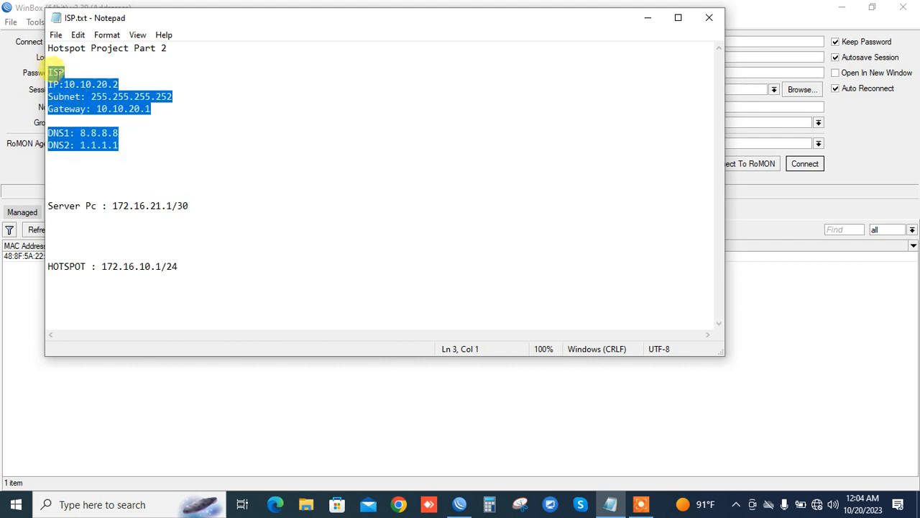
pyautogui.click(64, 84)
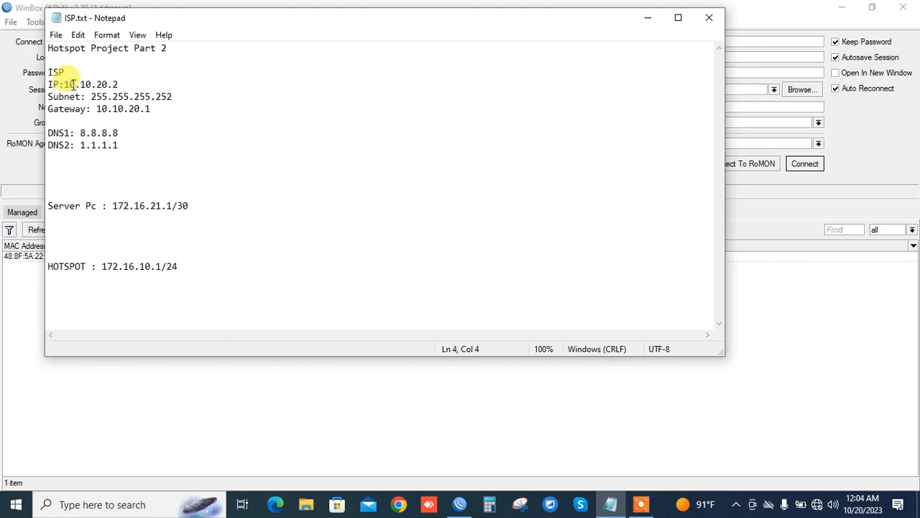
pyautogui.click(134, 96)
pyautogui.click(123, 108)
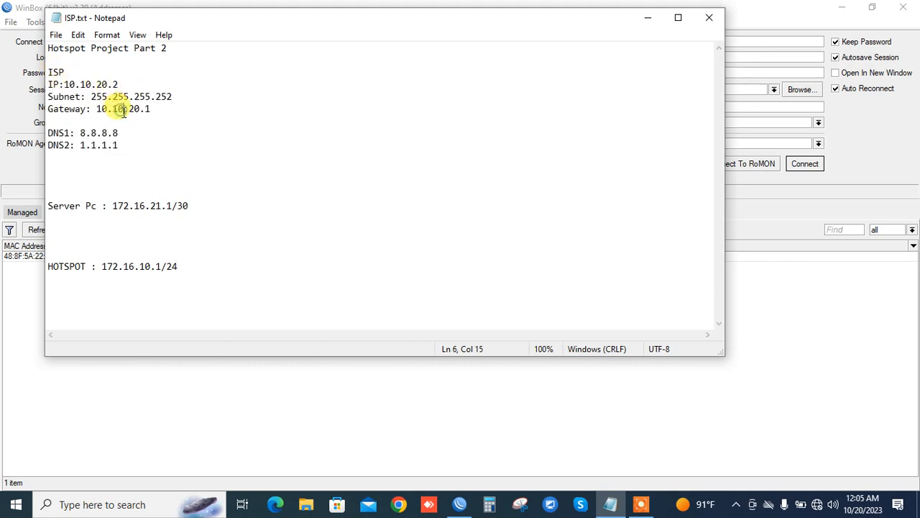
pyautogui.moveTo(118, 146); pyautogui.dragTo(39, 78)
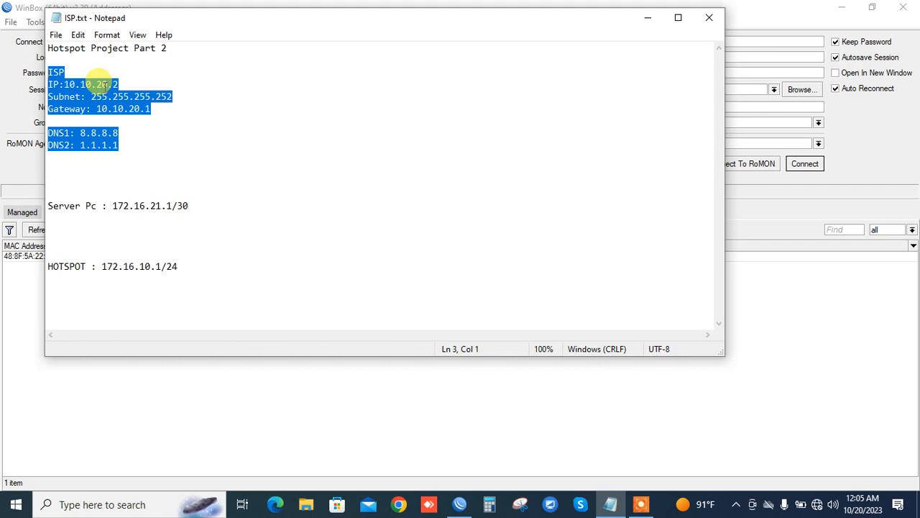
# - Switch to WinBox and connect to the discovered MikroTik neighbor using the saved login and password
pyautogui.click(458, 506)
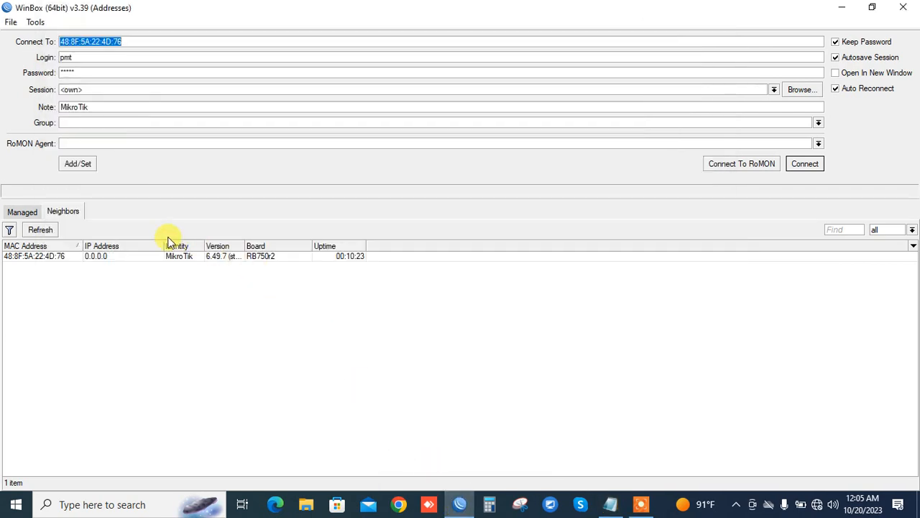
pyautogui.click(43, 258)
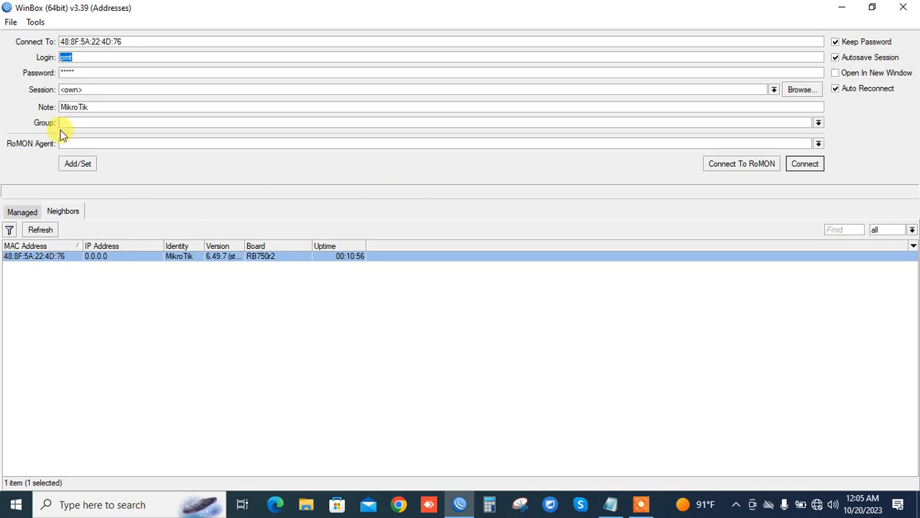
pyautogui.click(71, 59)
pyautogui.click(75, 73)
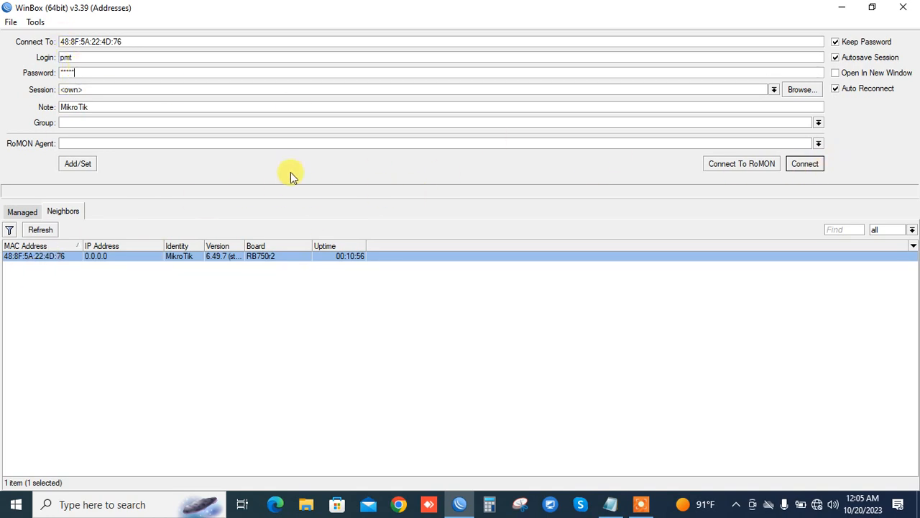
pyautogui.click(85, 58)
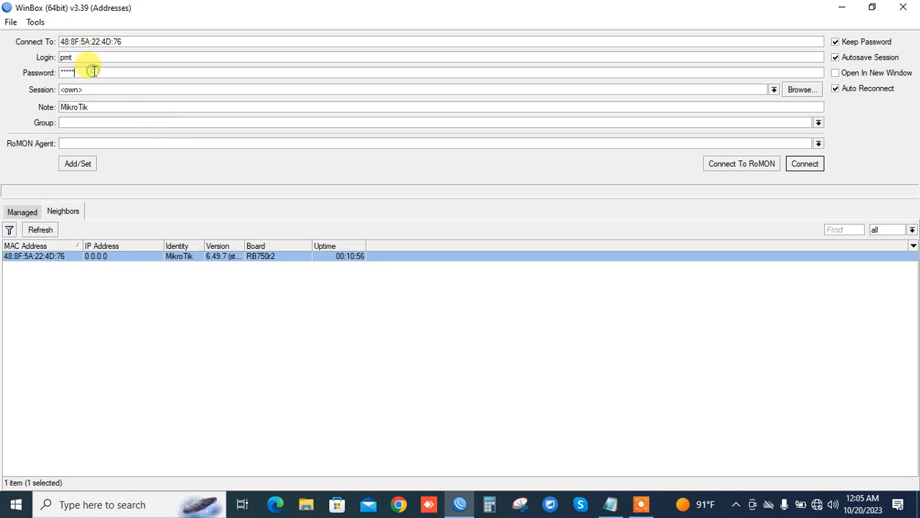
pyautogui.doubleClick(91, 57)
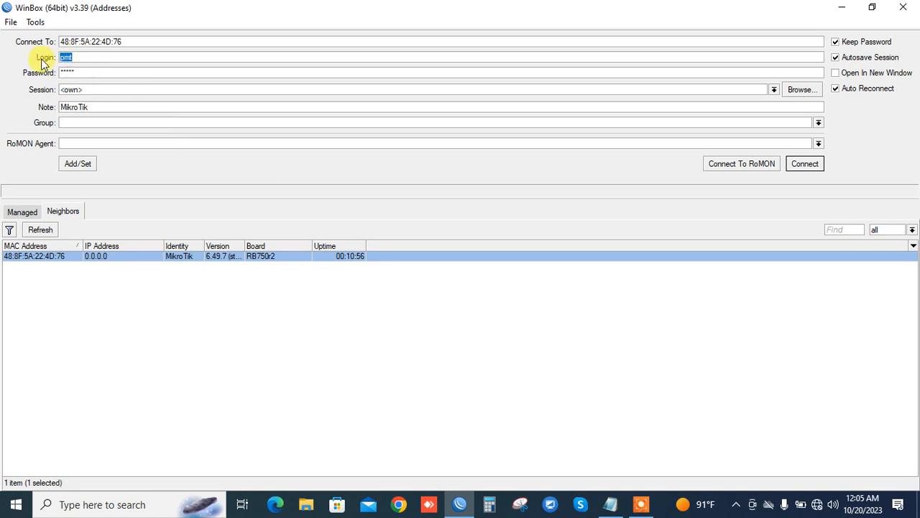
pyautogui.doubleClick(78, 72)
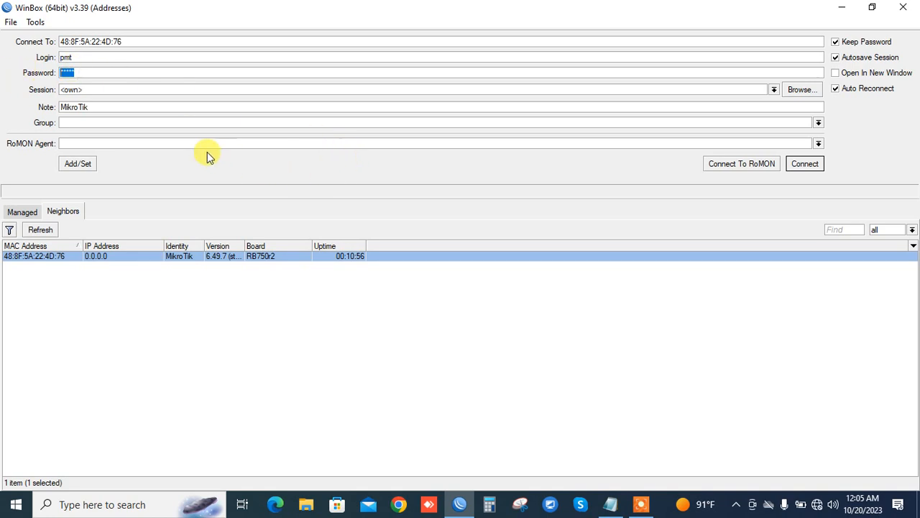
pyautogui.doubleClick(83, 57)
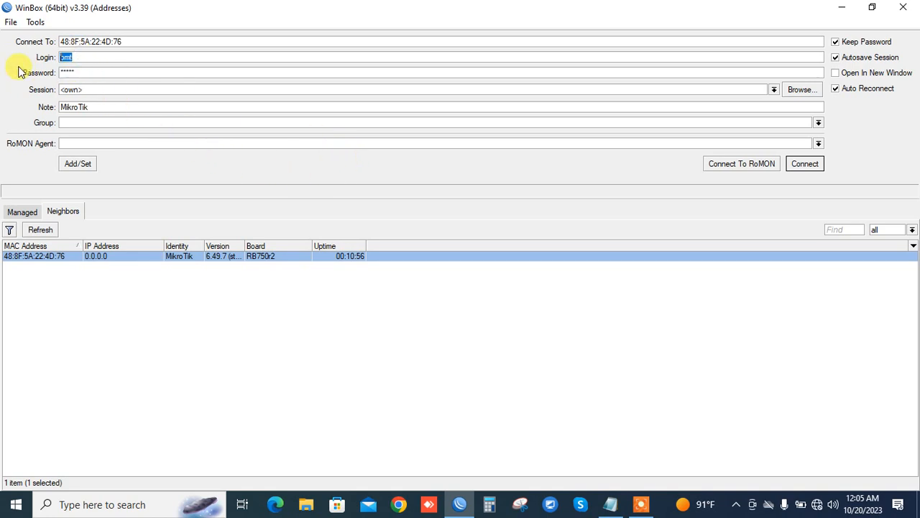
pyautogui.doubleClick(70, 72)
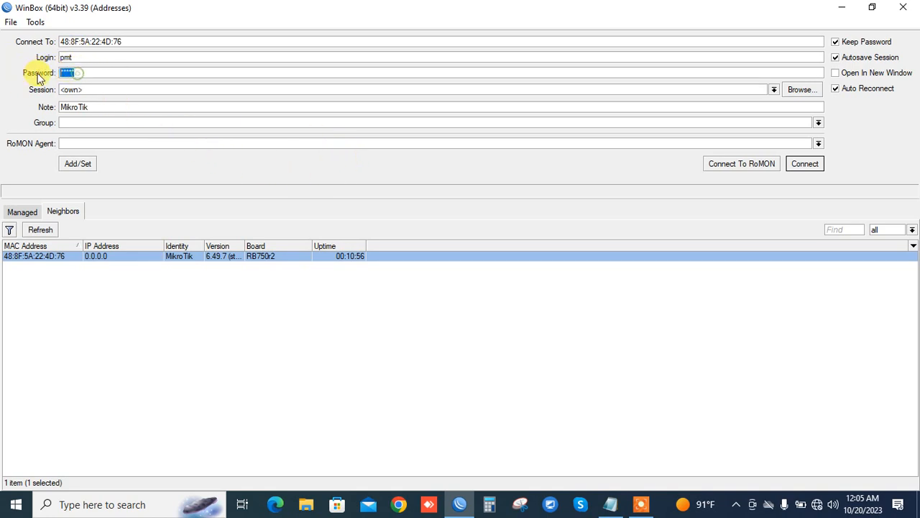
pyautogui.click(796, 170)
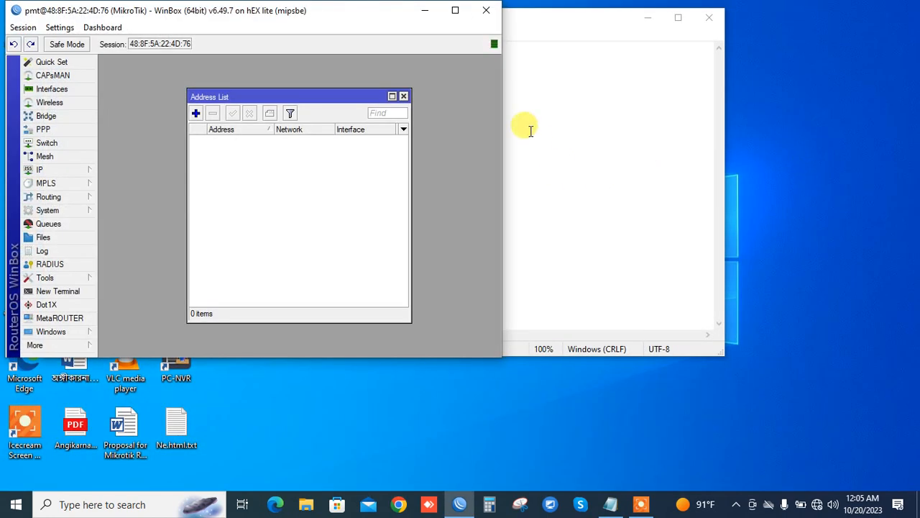
# - Maximize the router session, close the Address List and open the router's interface list
pyautogui.click(455, 11)
pyautogui.click(397, 91)
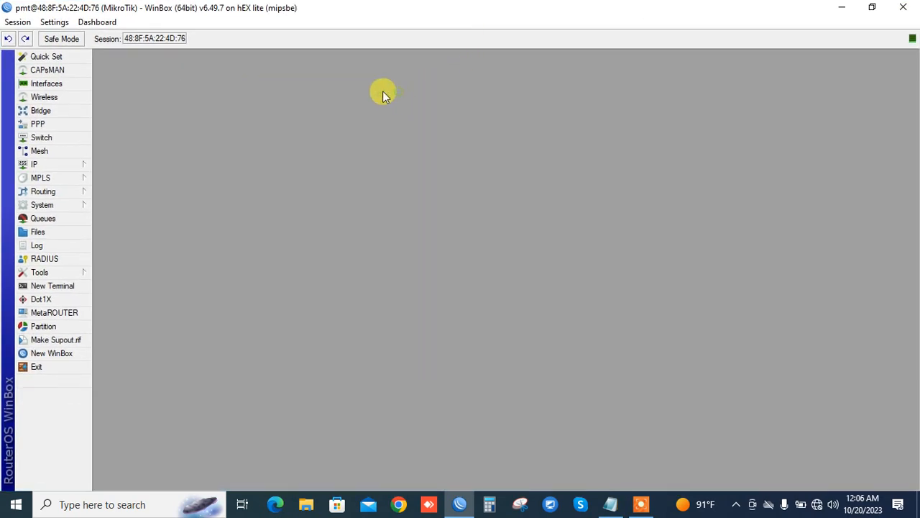
pyautogui.click(62, 85)
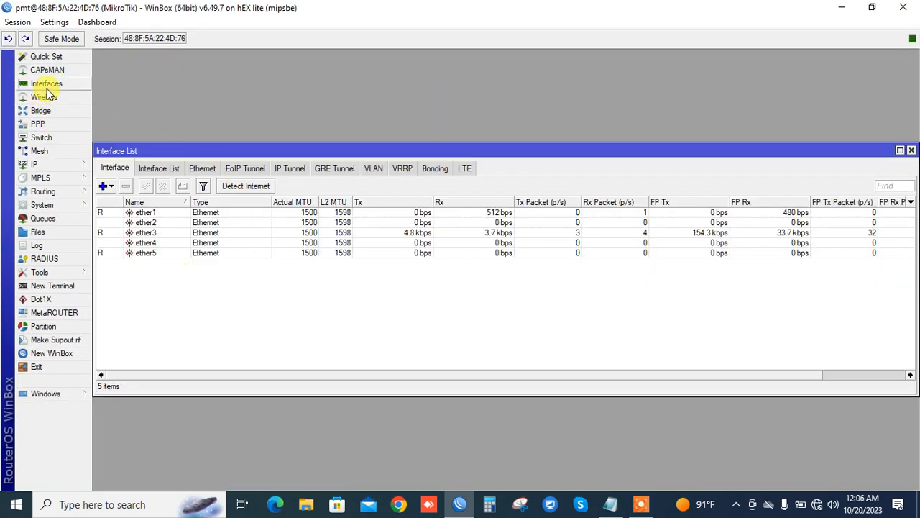
pyautogui.click(77, 161)
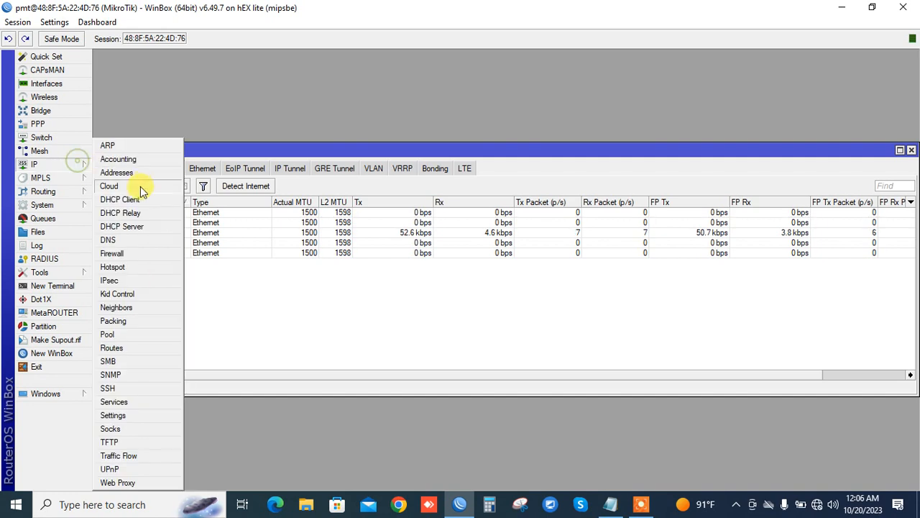
pyautogui.click(284, 147)
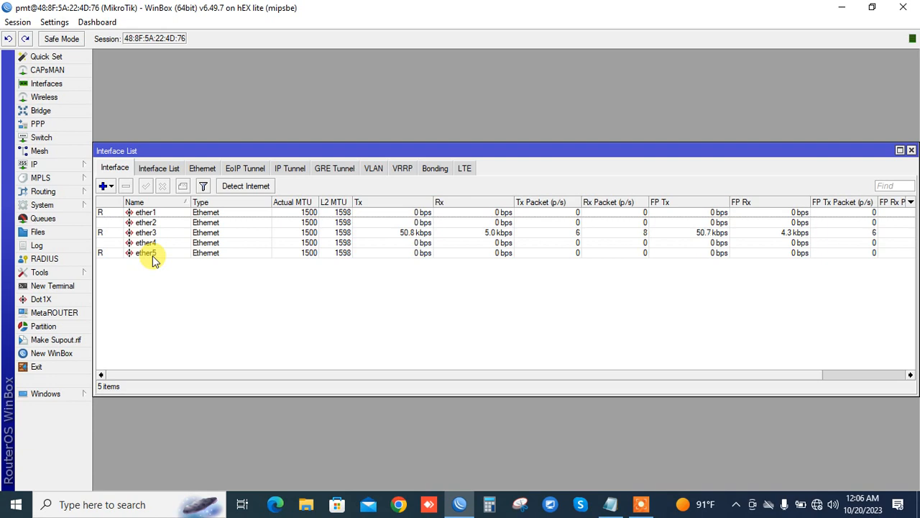
# - Add the comment "INTERNET To ISP" to the ether1 interface
pyautogui.click(146, 214)
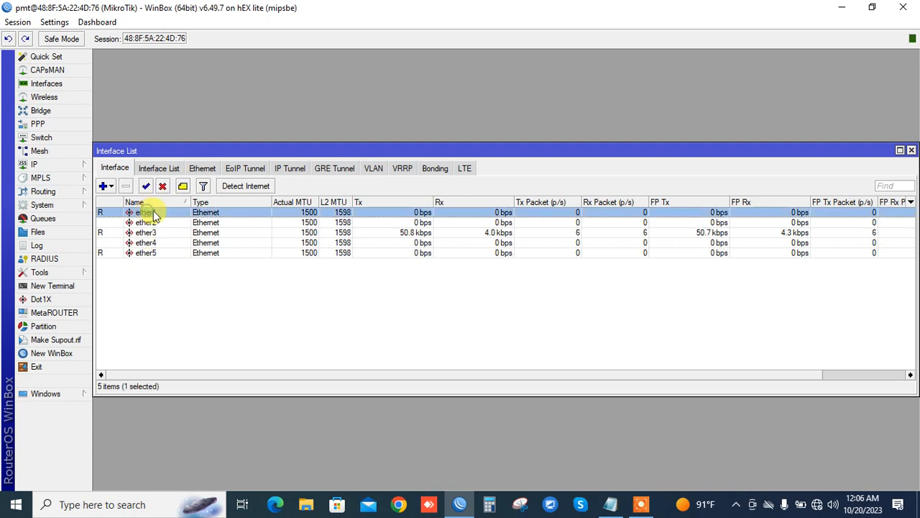
pyautogui.click(183, 187)
pyautogui.write('INTER')
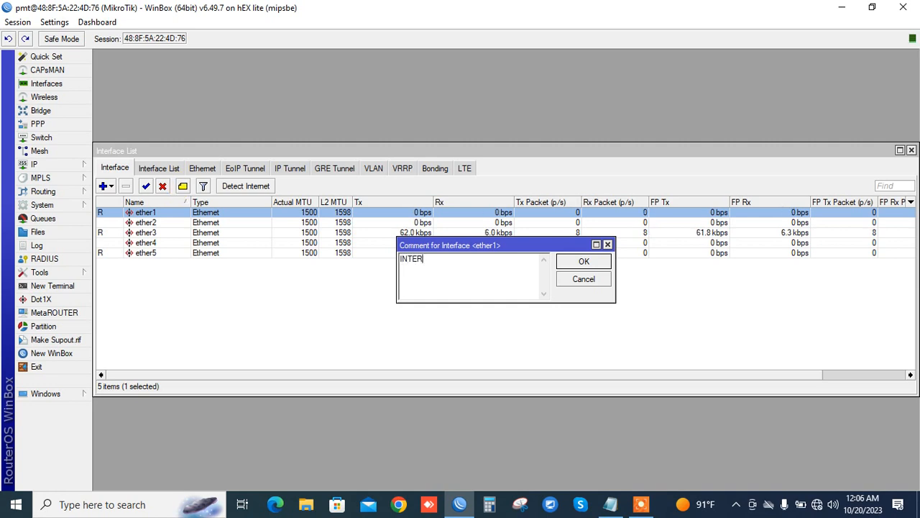
pyautogui.write('NET')
pyautogui.press('Return')
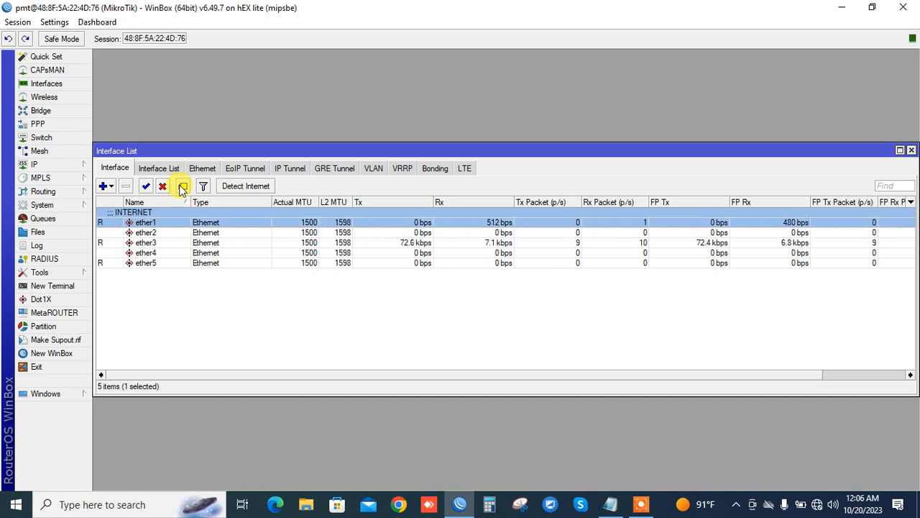
pyautogui.click(182, 188)
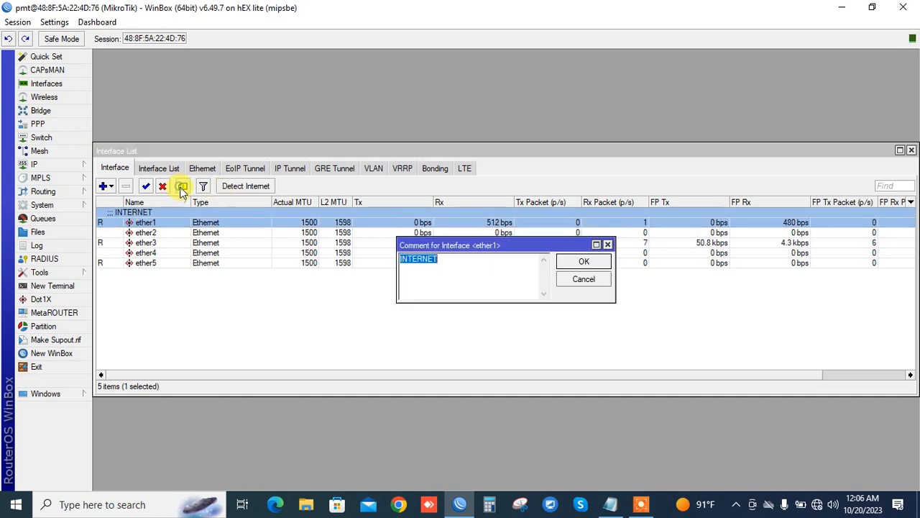
pyautogui.click(471, 264)
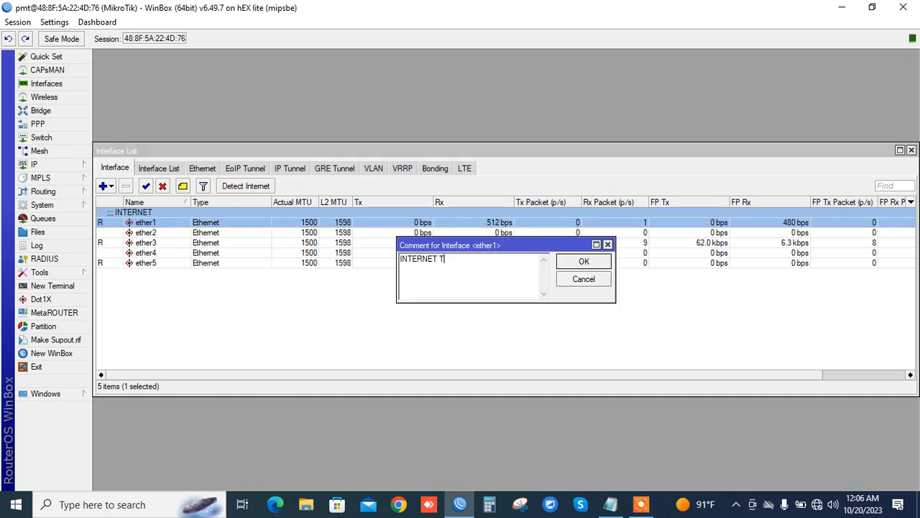
pyautogui.write('To ISP')
pyautogui.press('Return')
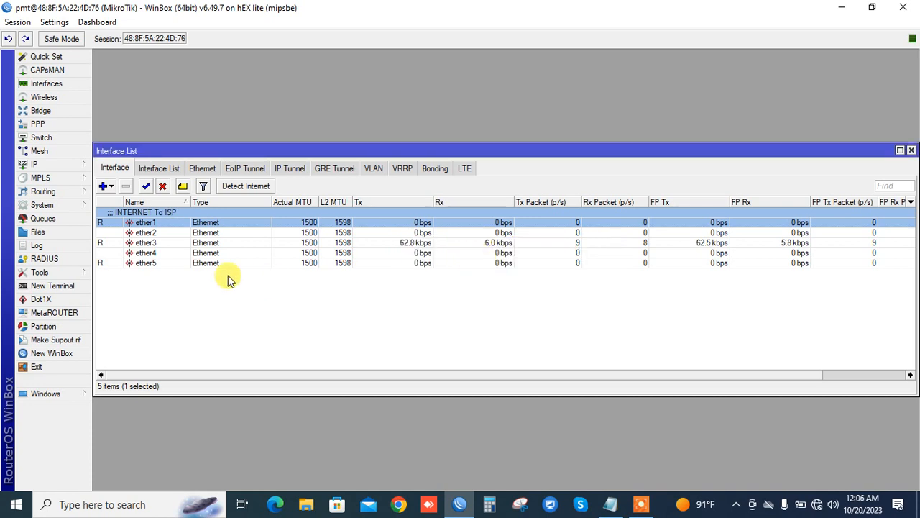
# - Add the comment "Hotspot Zone" to the ether5 interface
pyautogui.click(155, 263)
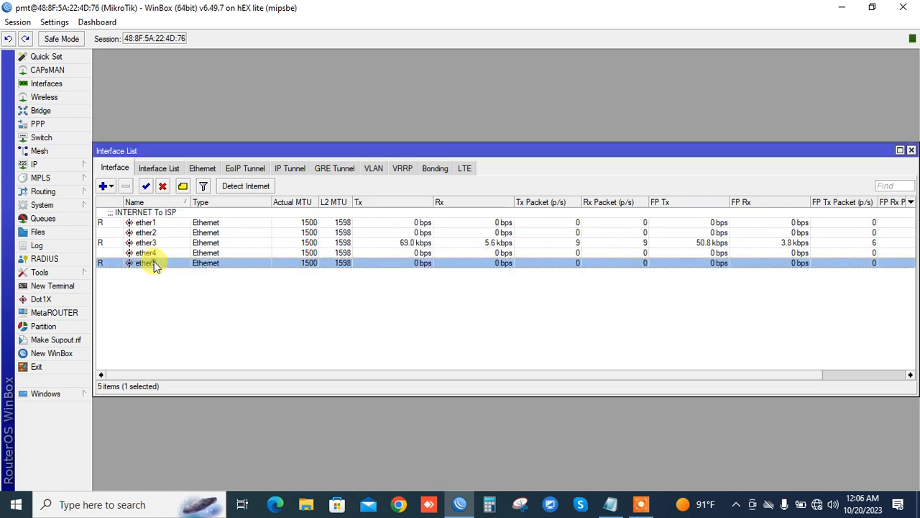
pyautogui.click(183, 186)
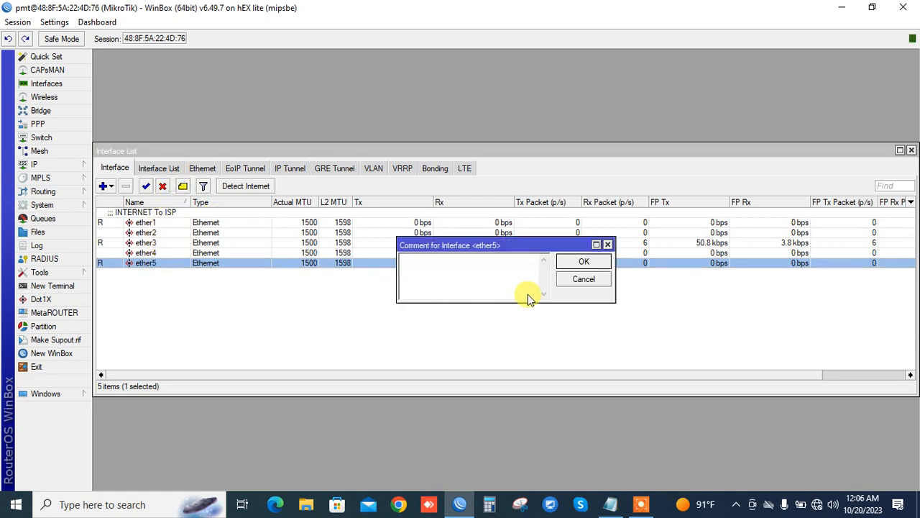
pyautogui.write('Hotspot Zone')
pyautogui.press('Return')
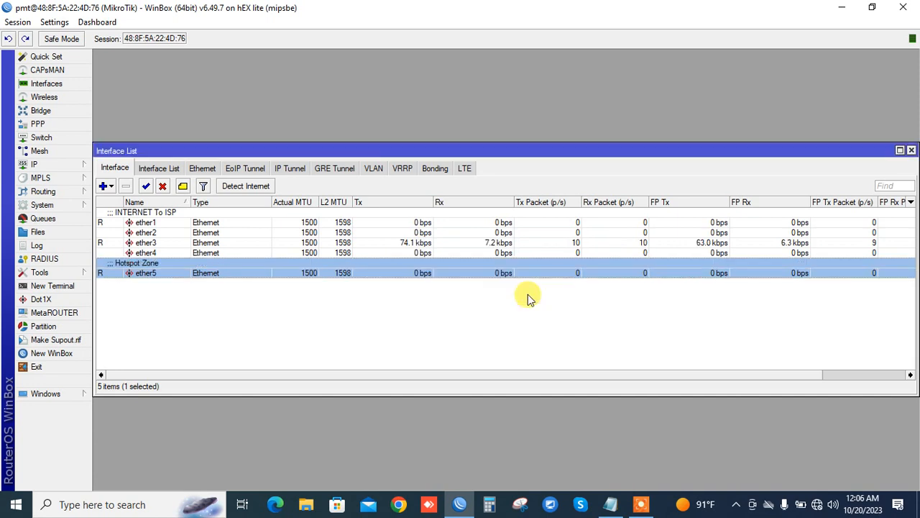
# - Add the comment "Server PC" to the ether3 interface
pyautogui.click(156, 245)
pyautogui.click(183, 186)
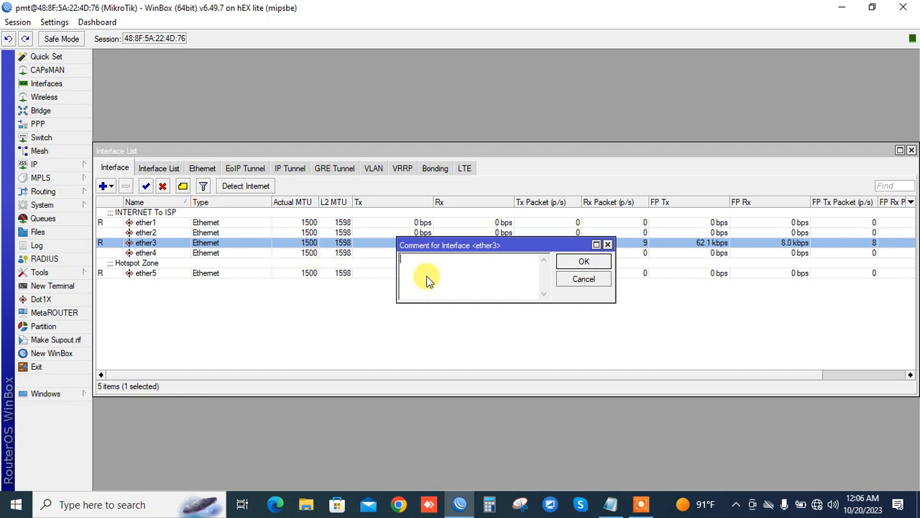
pyautogui.write('Serve')
pyautogui.write('PC')
pyautogui.press('Return')
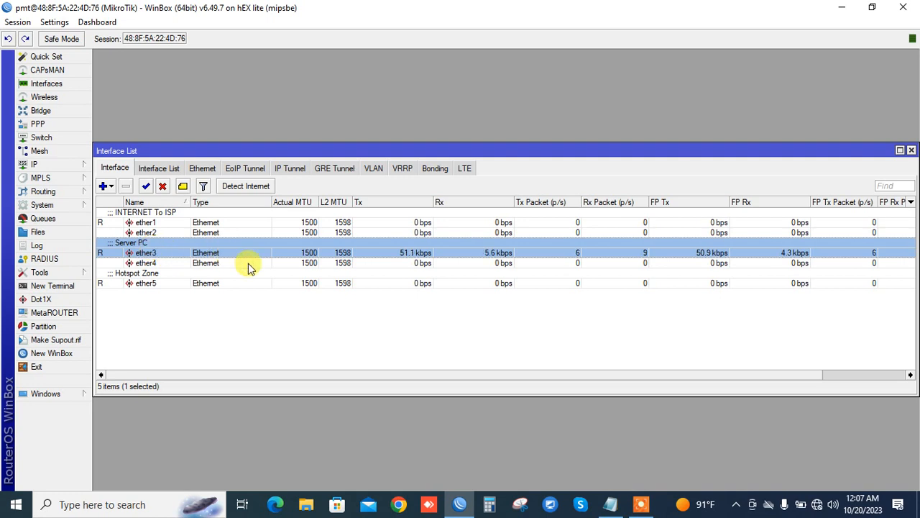
# - Copy the ISP's IP address 10.10.20.2 from the ISP.txt notes in Notepad and return to WinBox
pyautogui.click(610, 504)
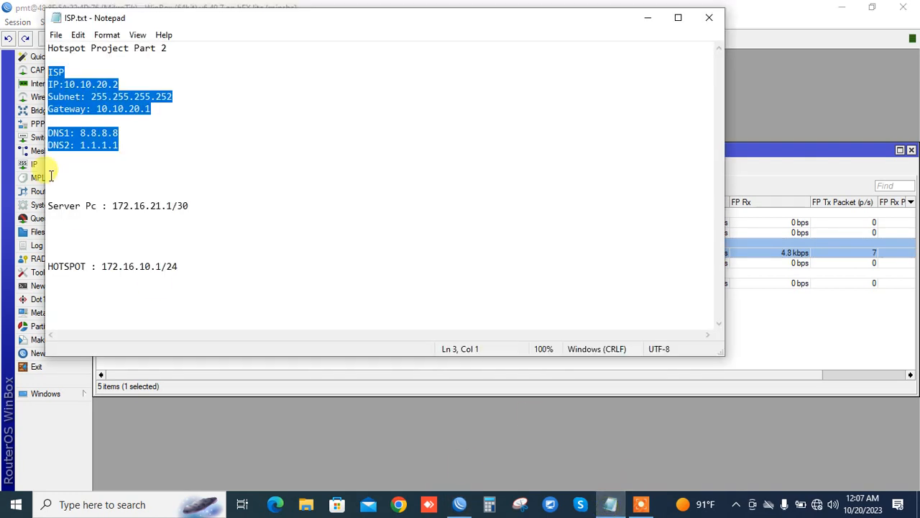
pyautogui.click(80, 84)
pyautogui.moveTo(48, 72); pyautogui.dragTo(137, 146)
pyautogui.click(117, 84)
pyautogui.doubleClick(119, 84)
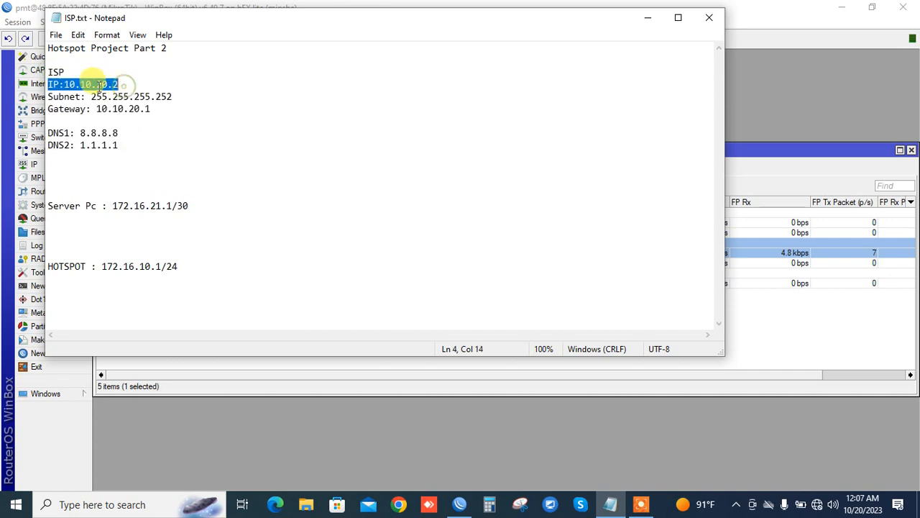
pyautogui.click(123, 84)
pyautogui.moveTo(123, 84); pyautogui.dragTo(64, 84)
pyautogui.rightClick(72, 85)
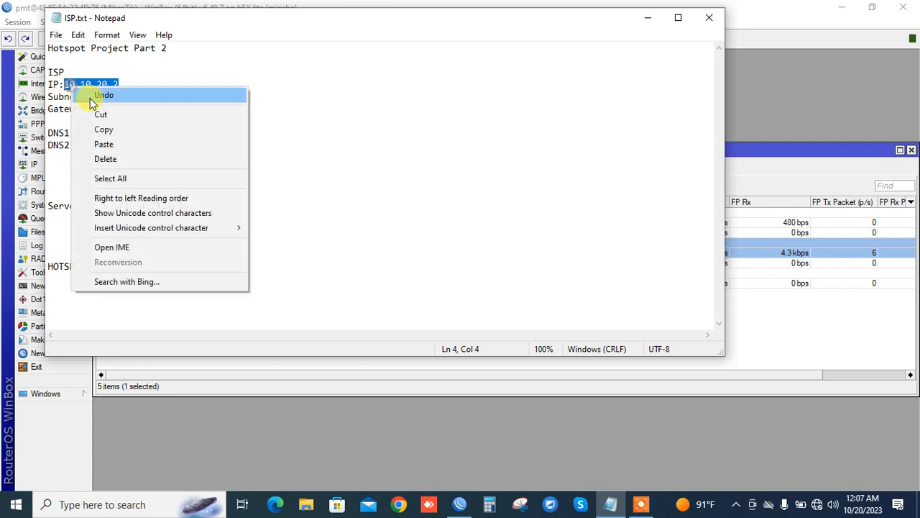
pyautogui.click(120, 130)
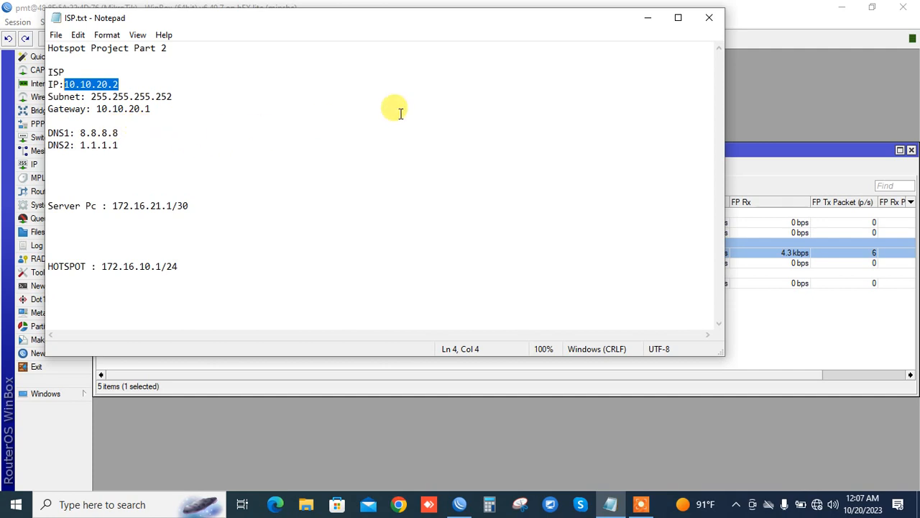
pyautogui.rightClick(83, 84)
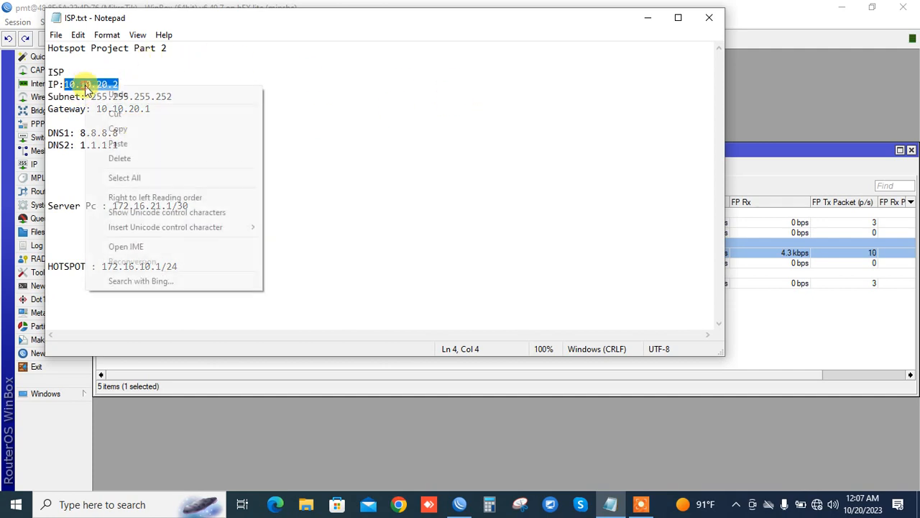
pyautogui.click(127, 127)
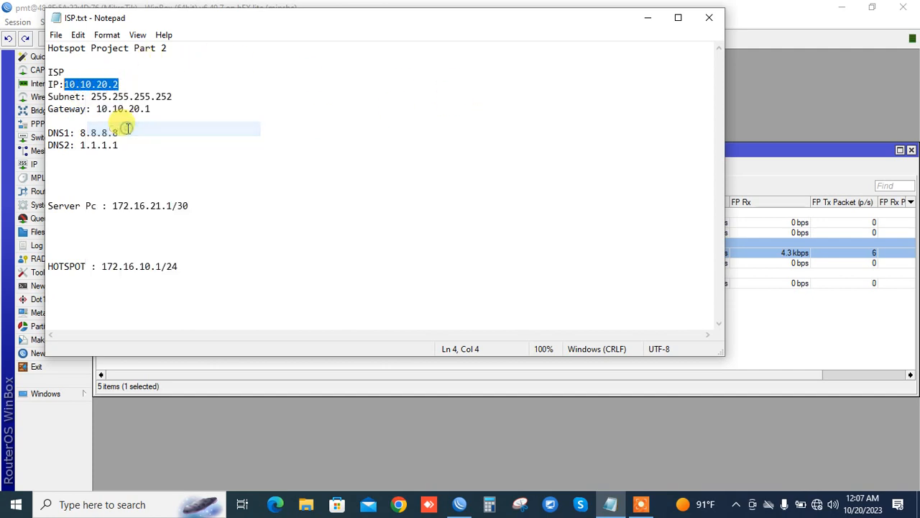
pyautogui.click(651, 20)
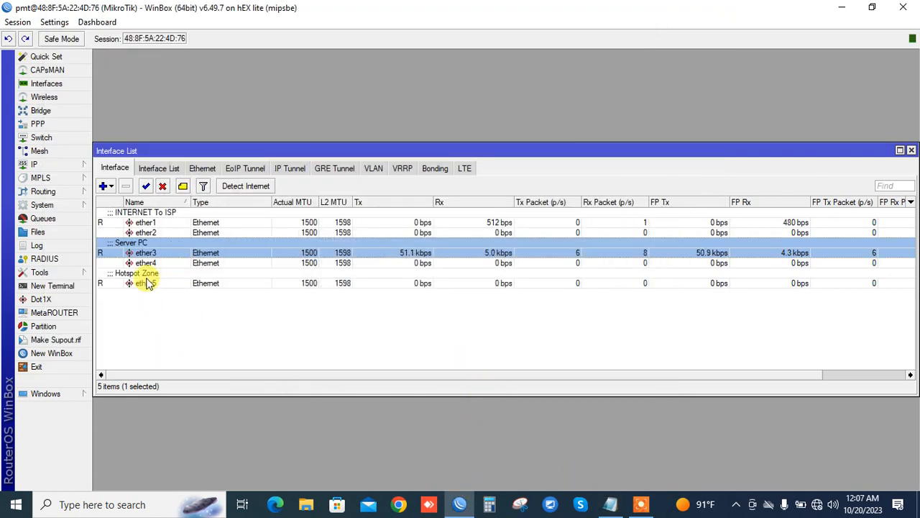
# - Add the IP address 10.10.20.2/30 on the ether1 interface in the router's address list
pyautogui.click(81, 166)
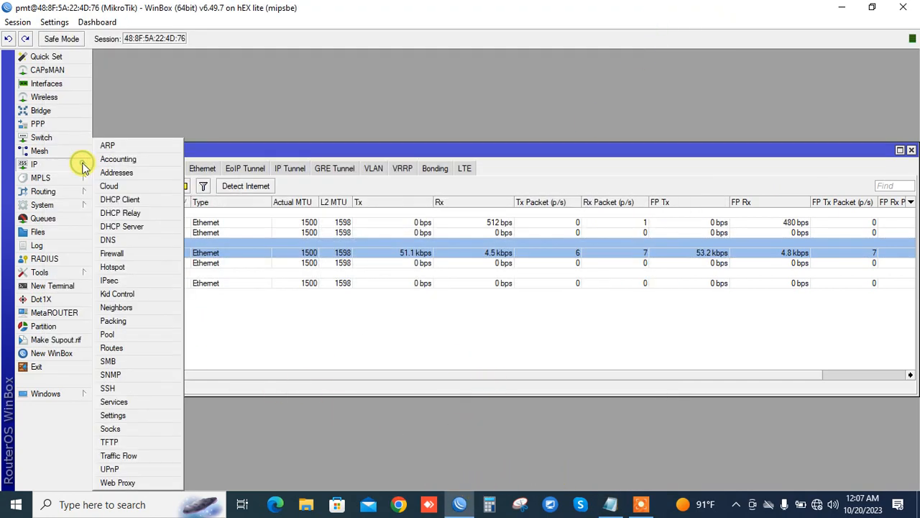
pyautogui.click(135, 177)
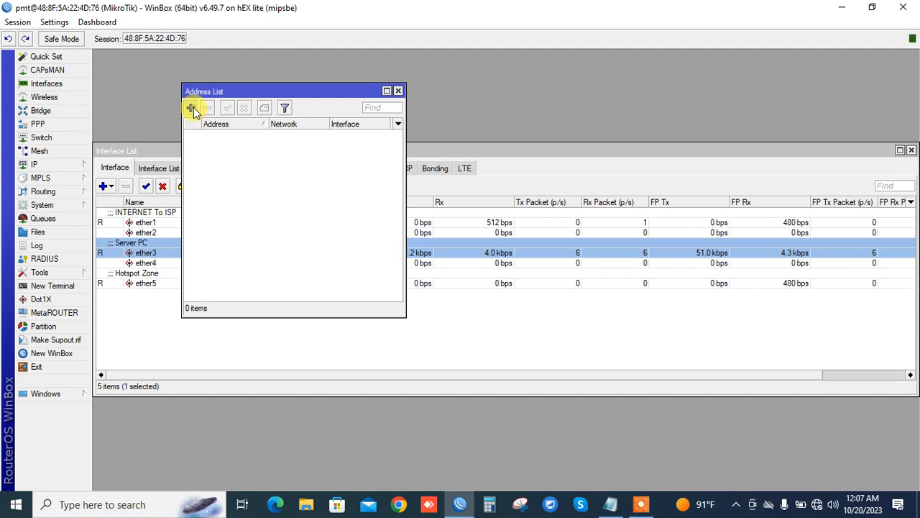
pyautogui.click(191, 108)
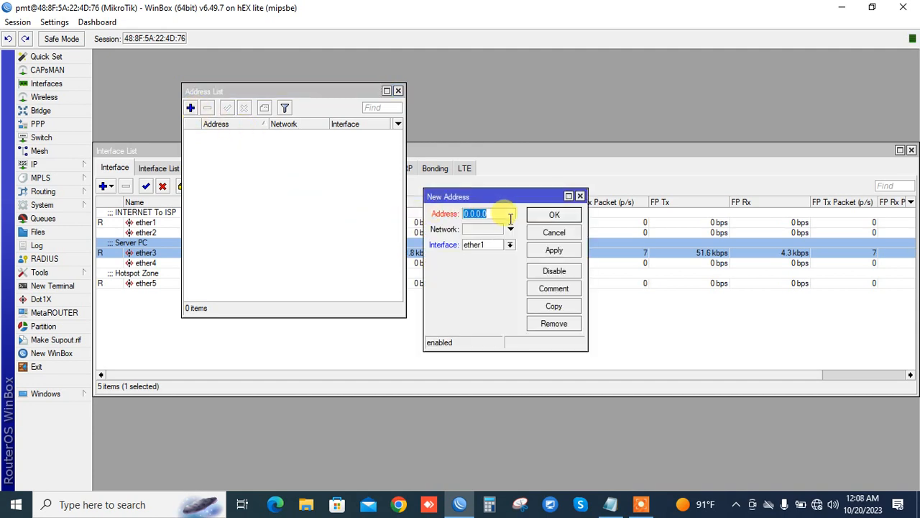
pyautogui.write('10.10.20.2/3')
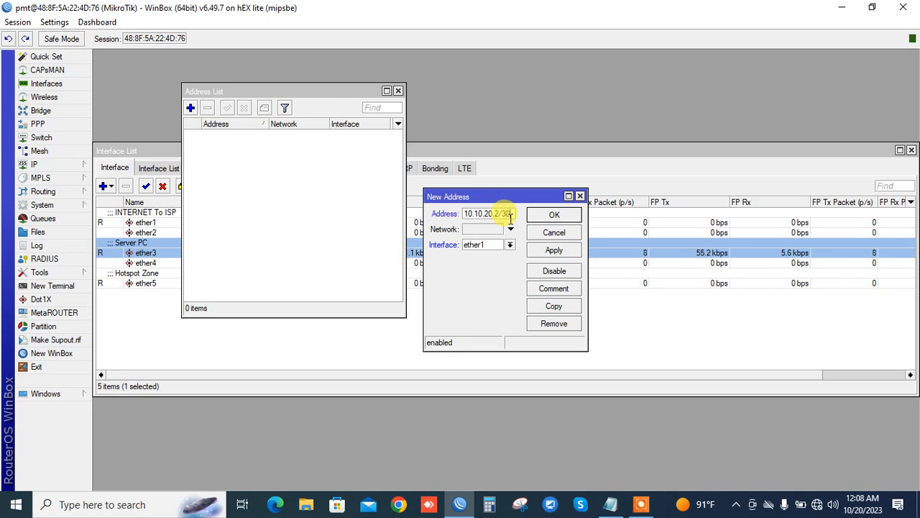
pyautogui.click(507, 245)
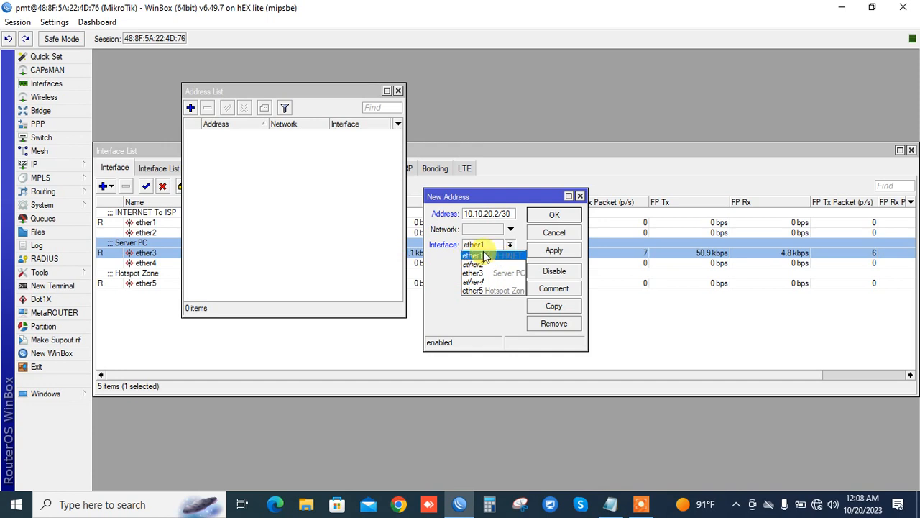
pyautogui.click(485, 257)
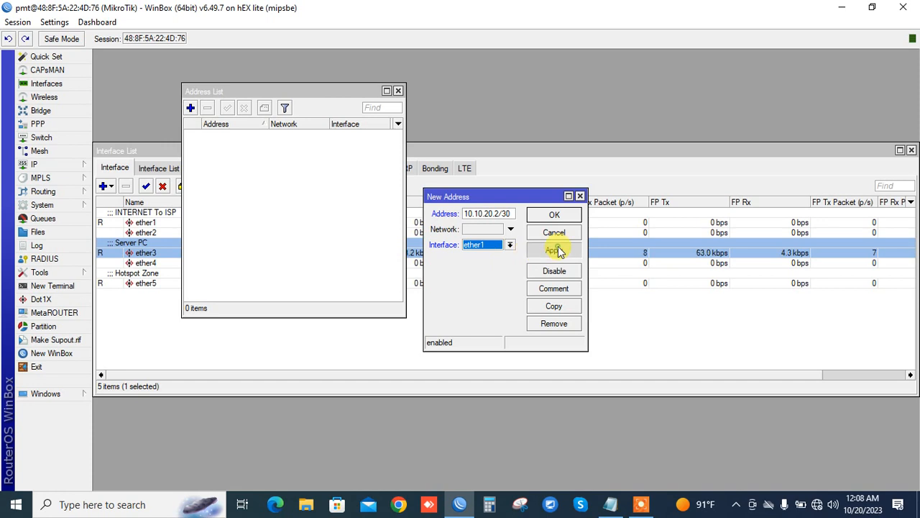
pyautogui.click(552, 250)
pyautogui.click(587, 214)
# - Add the comment "ISP Internet" to the ether1 address entry
pyautogui.click(277, 135)
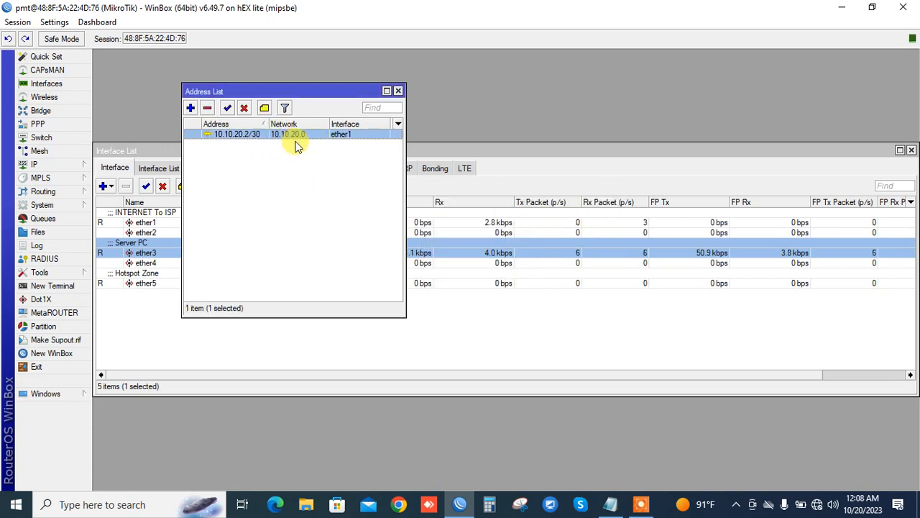
pyautogui.click(263, 107)
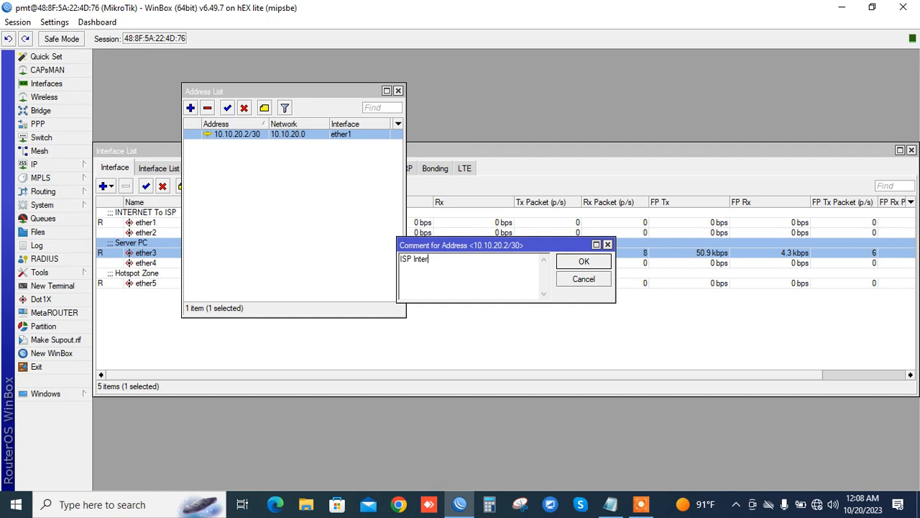
pyautogui.press('Return')
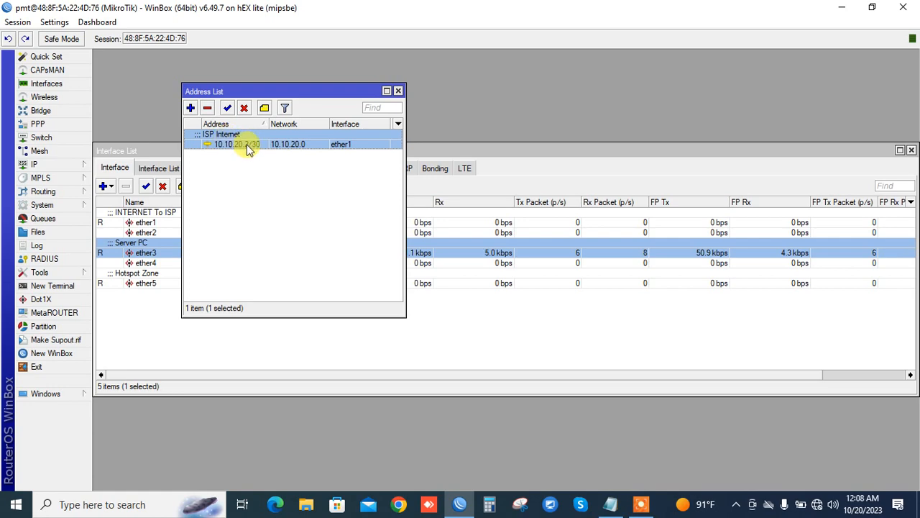
# - Ping the ISP gateway 10.10.20.1 from a new terminal, checking the gateway and subnet in ISP.txt first, and close the terminal
pyautogui.click(68, 285)
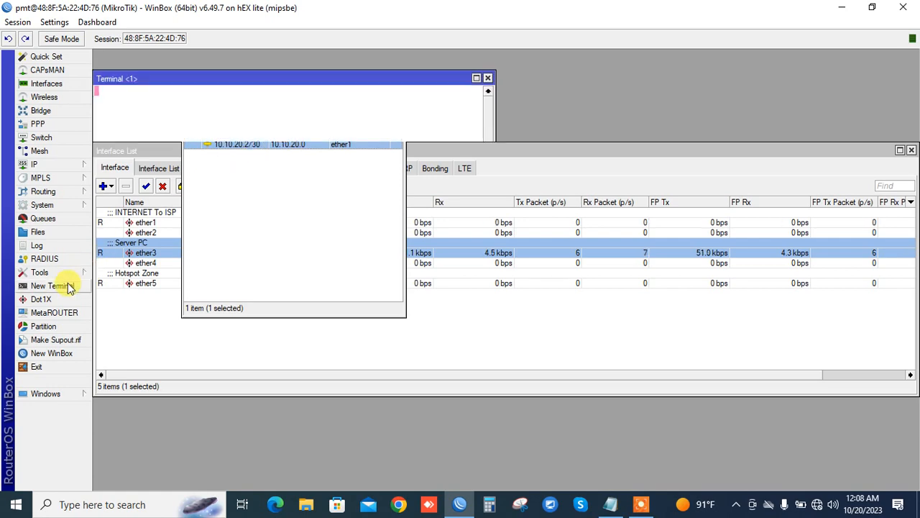
pyautogui.moveTo(304, 79); pyautogui.dragTo(333, 172)
pyautogui.write('pin')
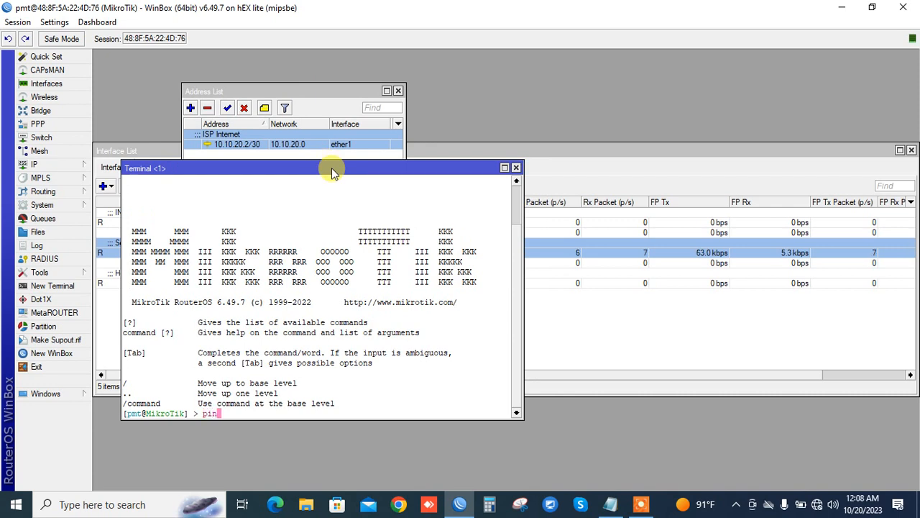
pyautogui.write('g 10.10.20.2')
pyautogui.press('BackSpace')
pyautogui.click(610, 504)
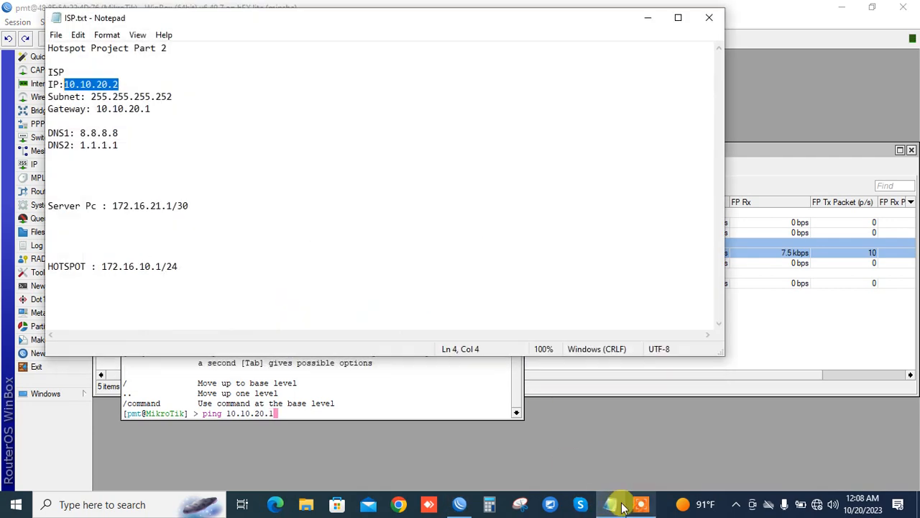
pyautogui.click(157, 108)
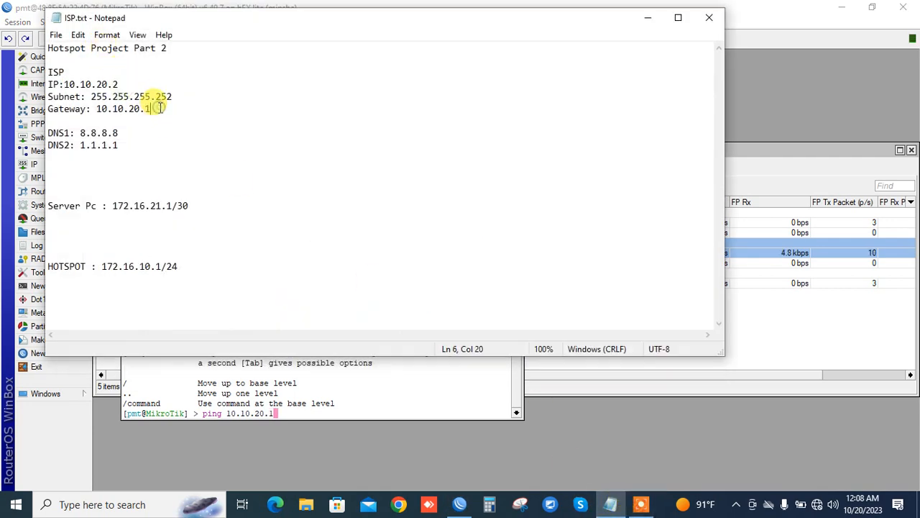
pyautogui.moveTo(177, 97); pyautogui.dragTo(92, 96)
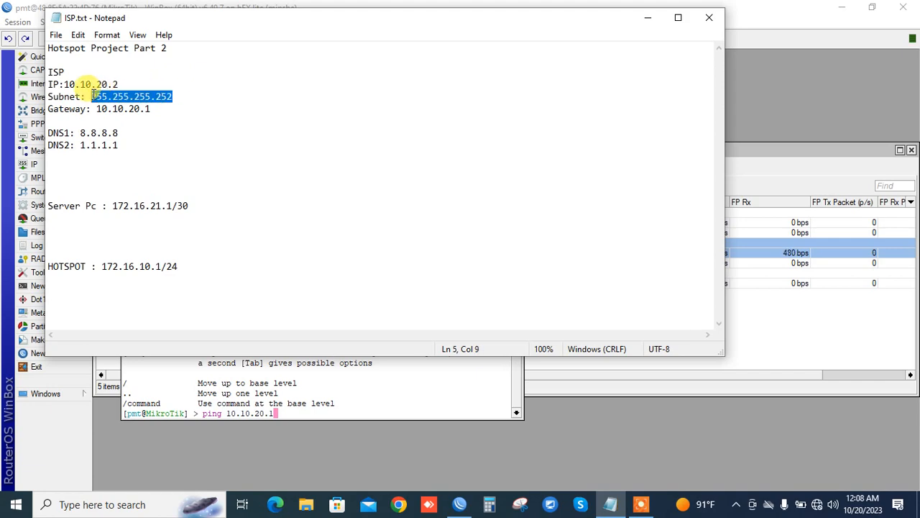
pyautogui.click(648, 17)
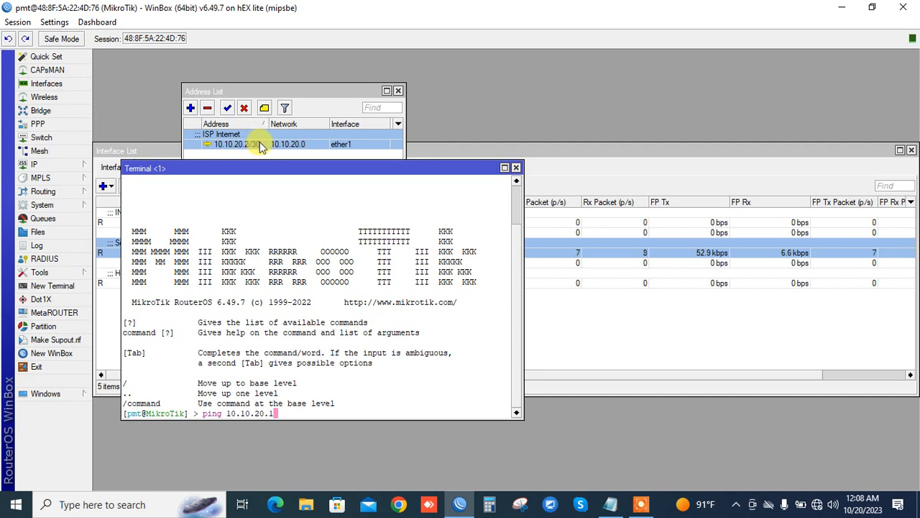
pyautogui.press('Return')
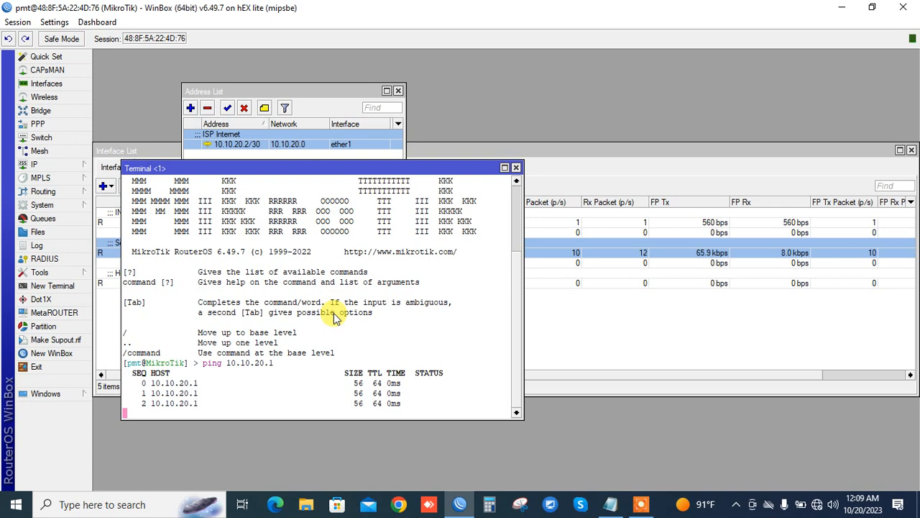
pyautogui.click(517, 170)
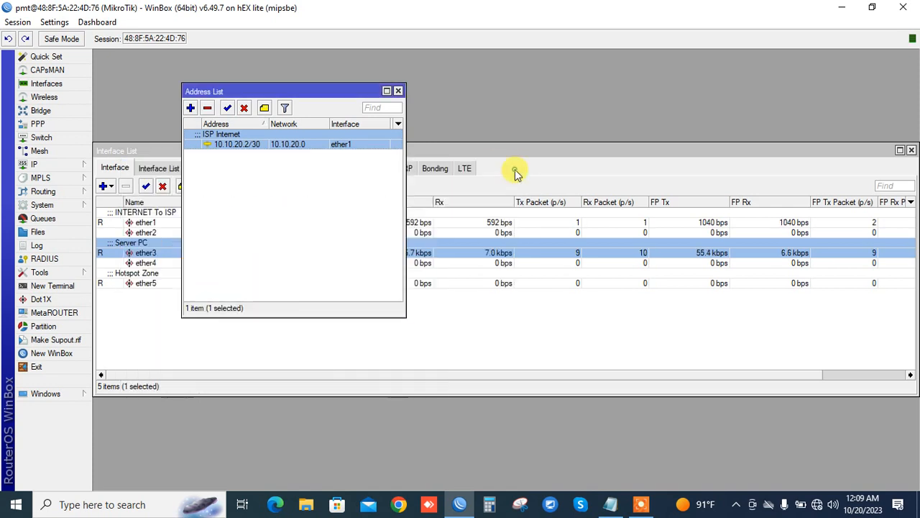
# - Set the router's DNS servers to 8.8.8.8 and 1.1.1.1
pyautogui.click(63, 165)
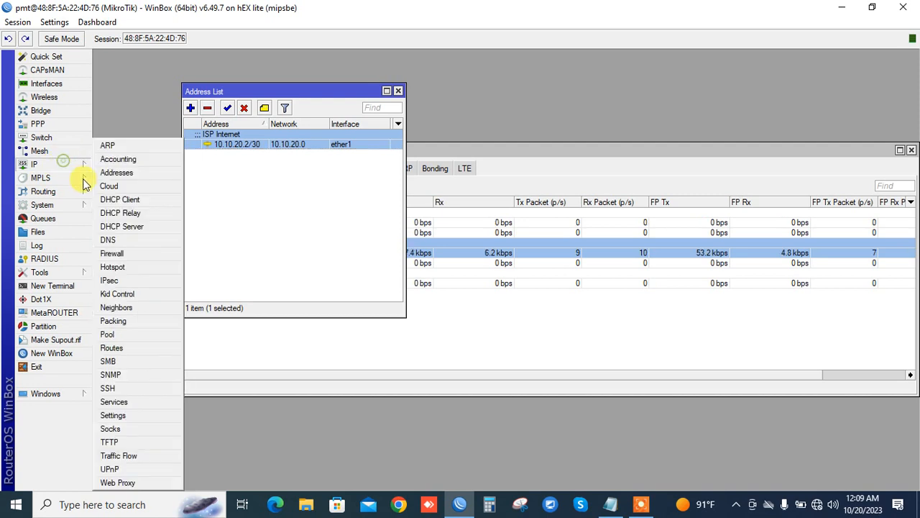
pyautogui.click(133, 243)
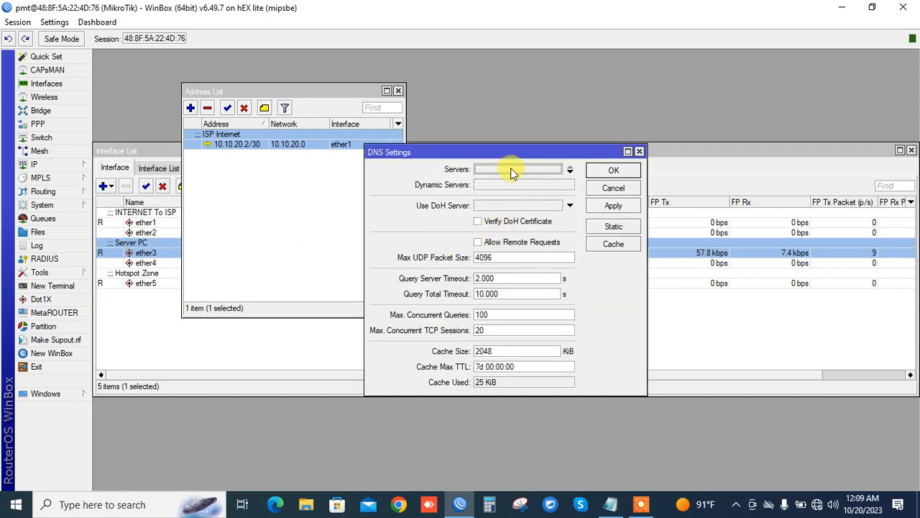
pyautogui.click(511, 169)
pyautogui.write('8.8.8.8')
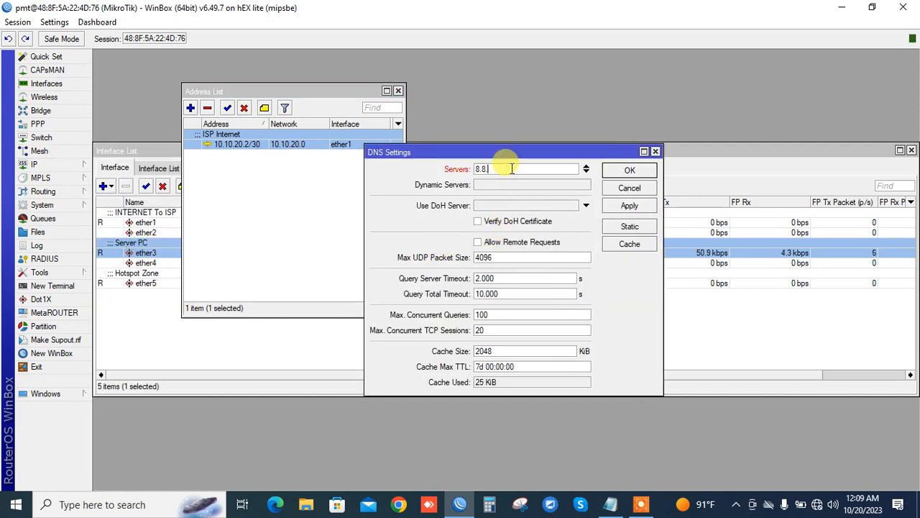
pyautogui.click(587, 172)
pyautogui.write('1.1')
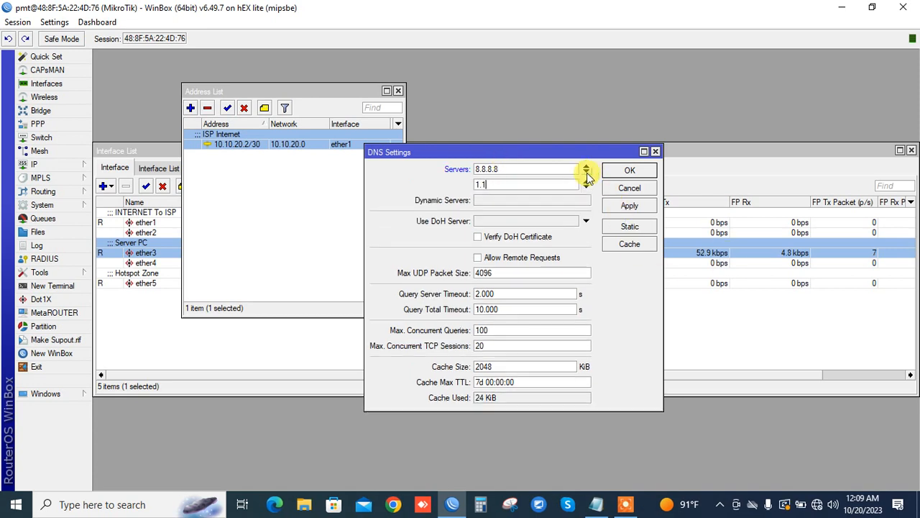
pyautogui.write('.1.1')
pyautogui.press('Return')
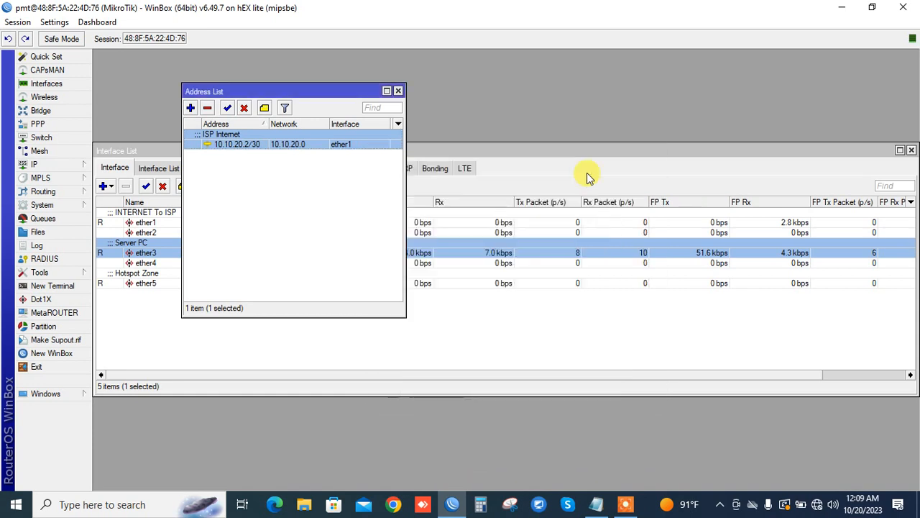
pyautogui.click(82, 167)
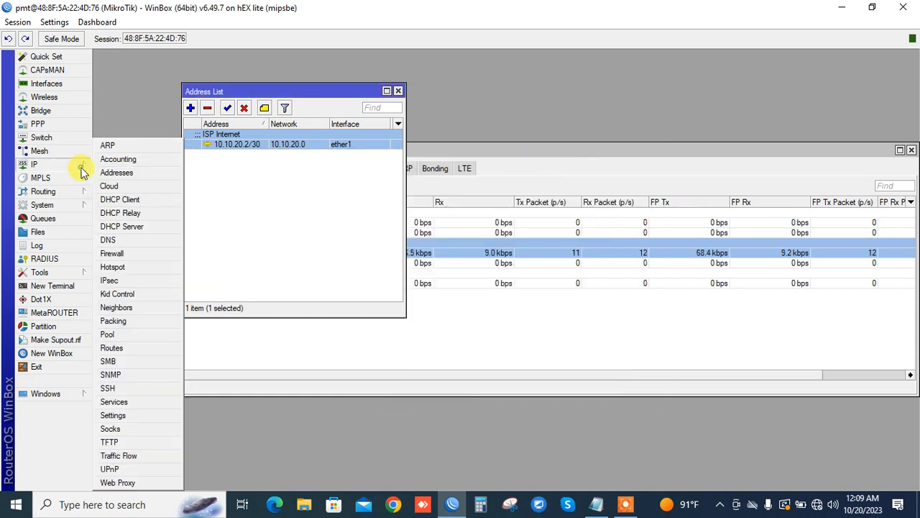
pyautogui.click(108, 240)
pyautogui.click(629, 171)
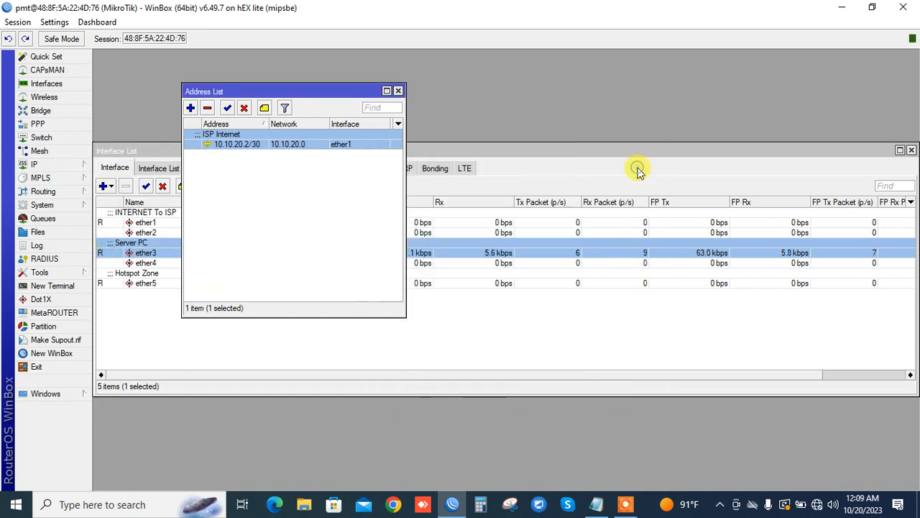
# - Add a default route for 0.0.0.0/0 through gateway 10.10.20.1, checking the gateway against ISP.txt before applying it
pyautogui.click(81, 168)
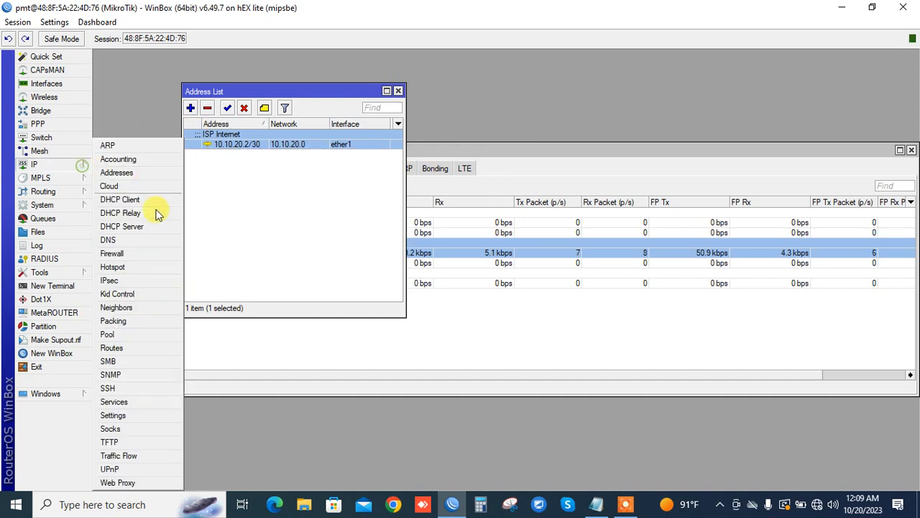
pyautogui.click(121, 347)
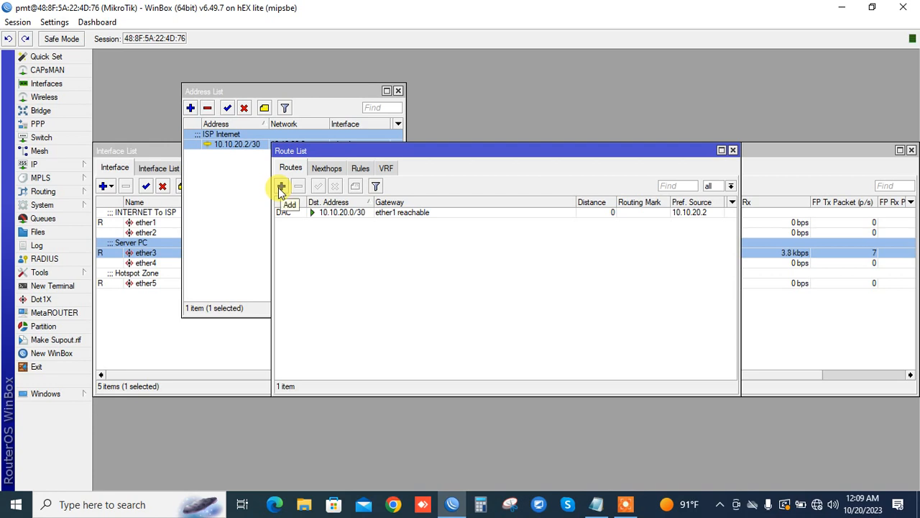
pyautogui.moveTo(356, 152); pyautogui.dragTo(356, 196)
pyautogui.click(280, 231)
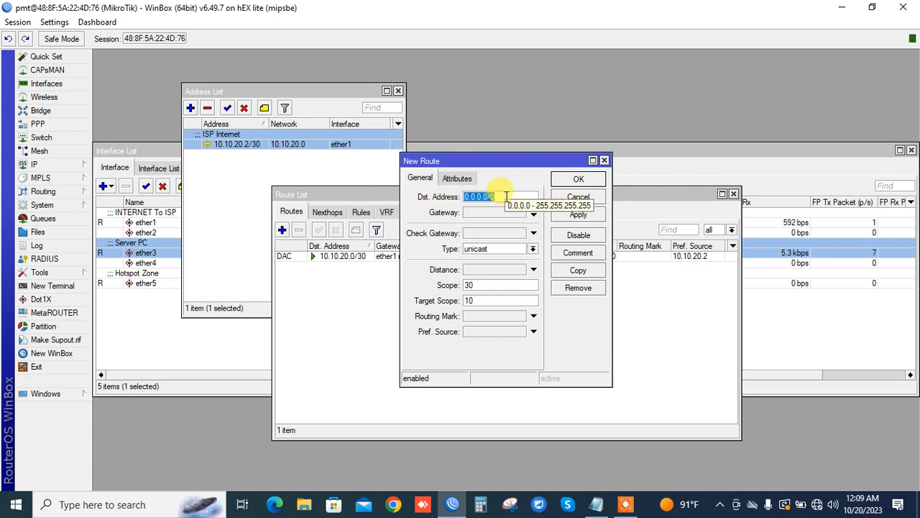
pyautogui.click(488, 214)
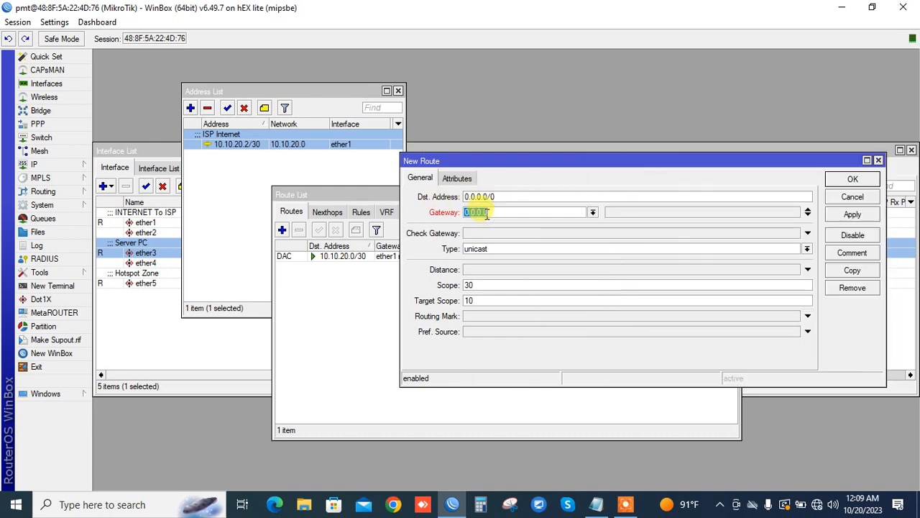
pyautogui.write('10.10.20.2')
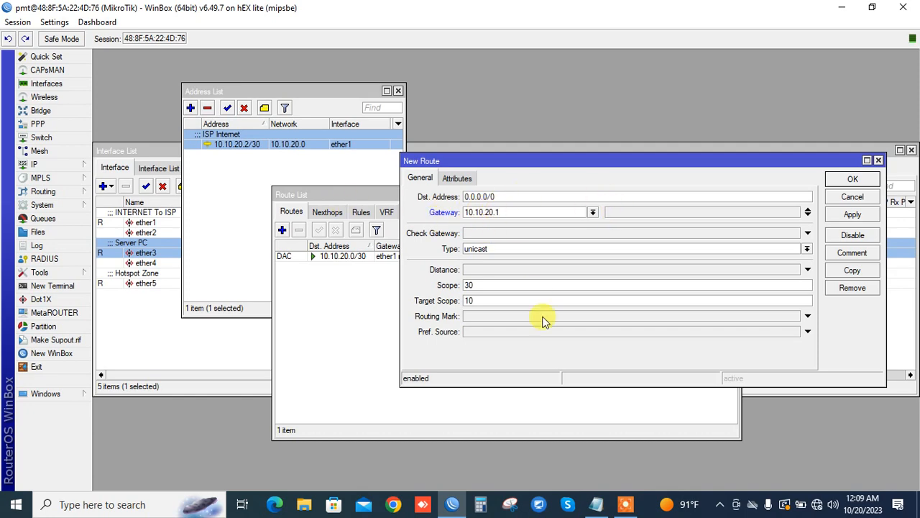
pyautogui.click(594, 504)
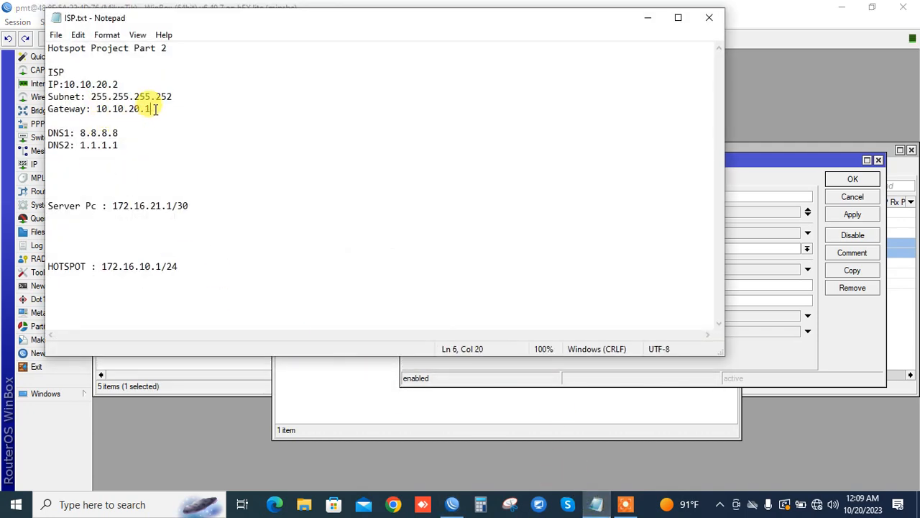
pyautogui.moveTo(151, 108); pyautogui.dragTo(103, 108)
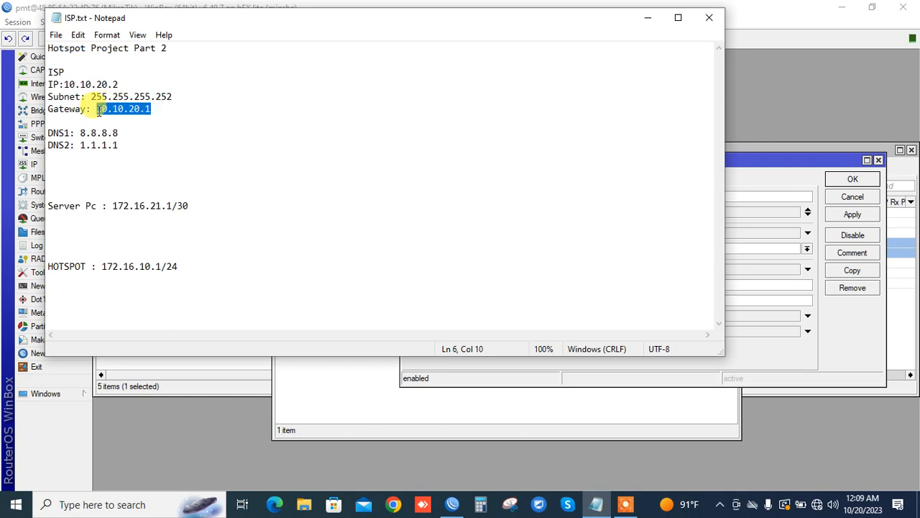
pyautogui.click(648, 17)
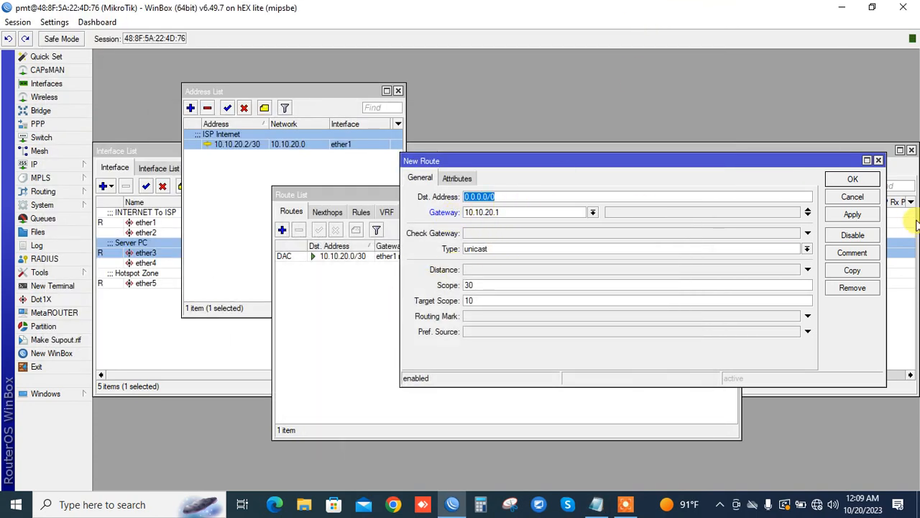
pyautogui.click(854, 214)
pyautogui.click(852, 180)
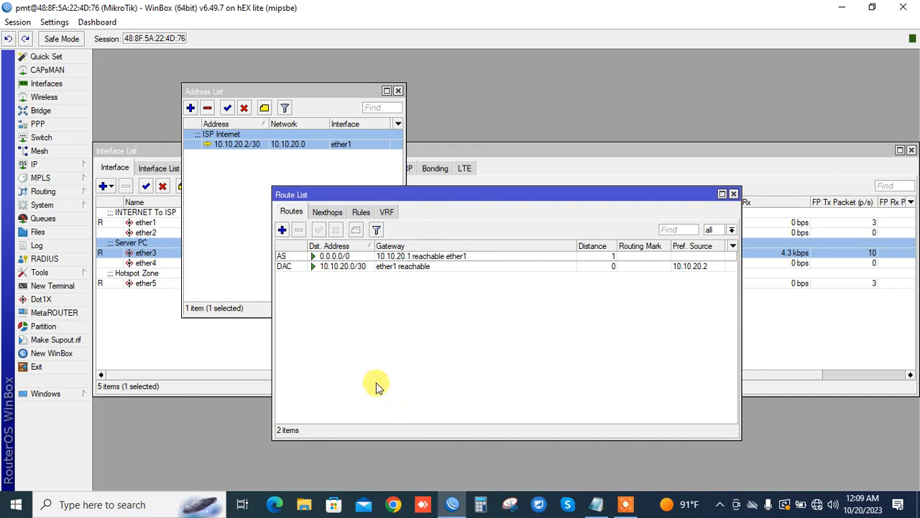
# - Add the comment "Main ISP Route" to the 0.0.0.0/0 route and close the route list
pyautogui.click(445, 258)
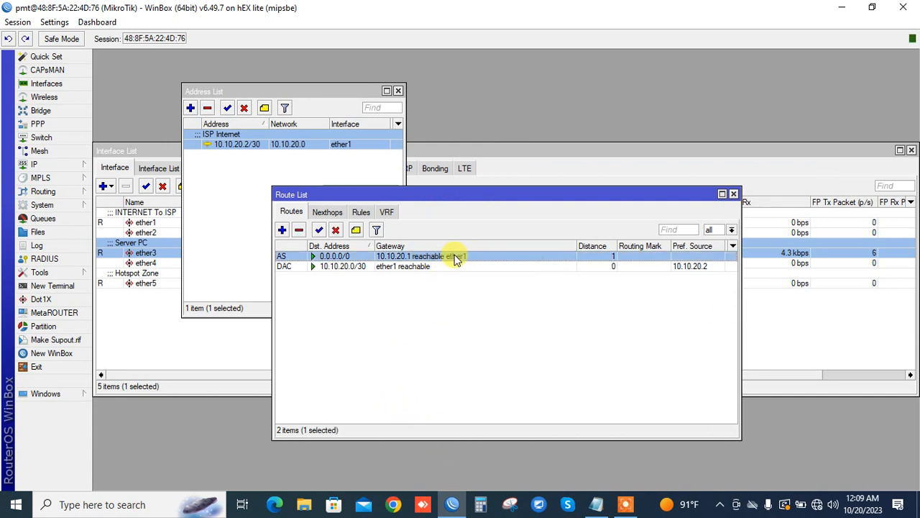
pyautogui.click(356, 230)
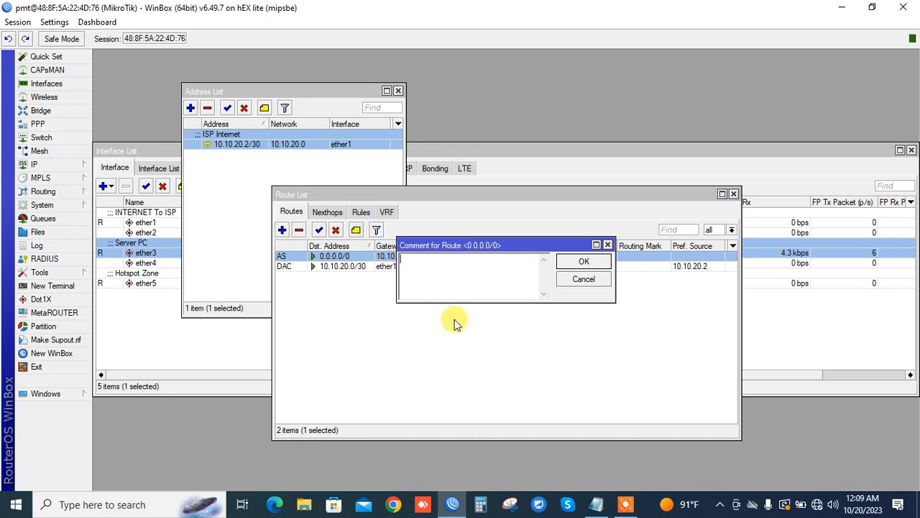
pyautogui.write('Main ISP Route')
pyautogui.press('Return')
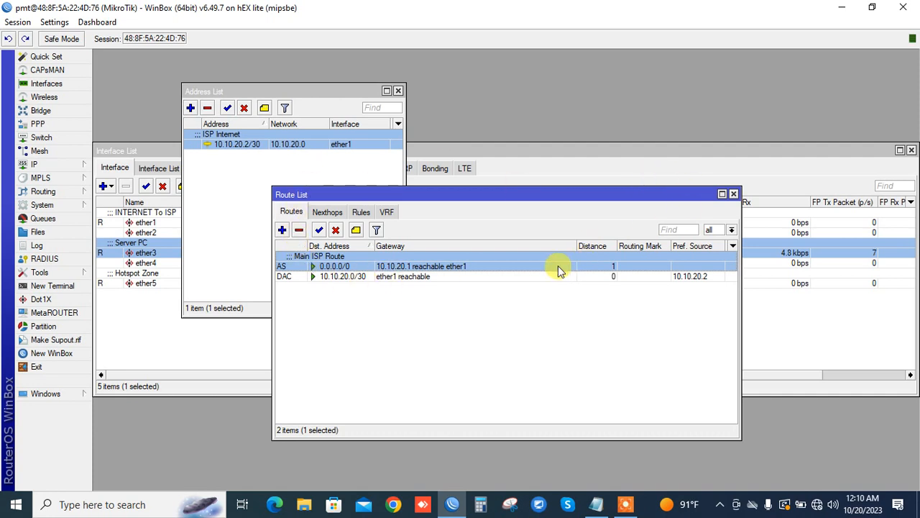
pyautogui.click(734, 194)
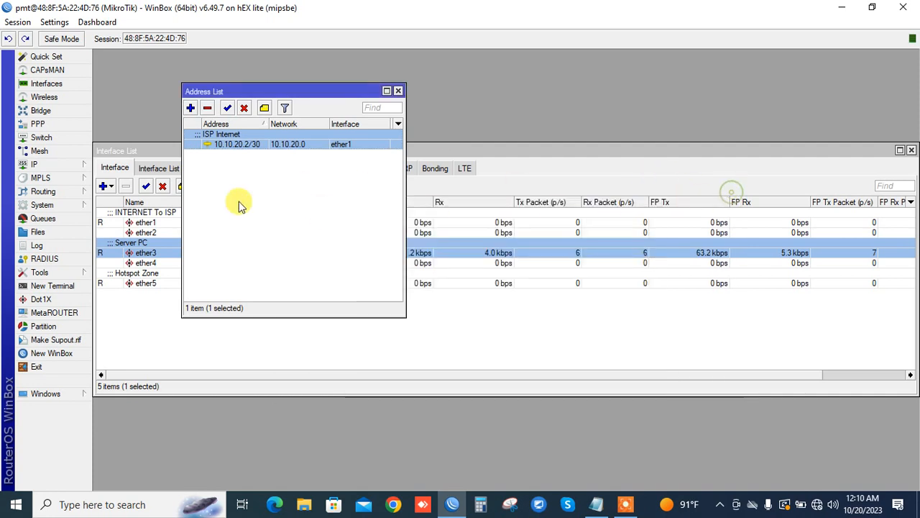
# - Add a firewall NAT rule with the srcnat chain and the masquerade action
pyautogui.click(75, 170)
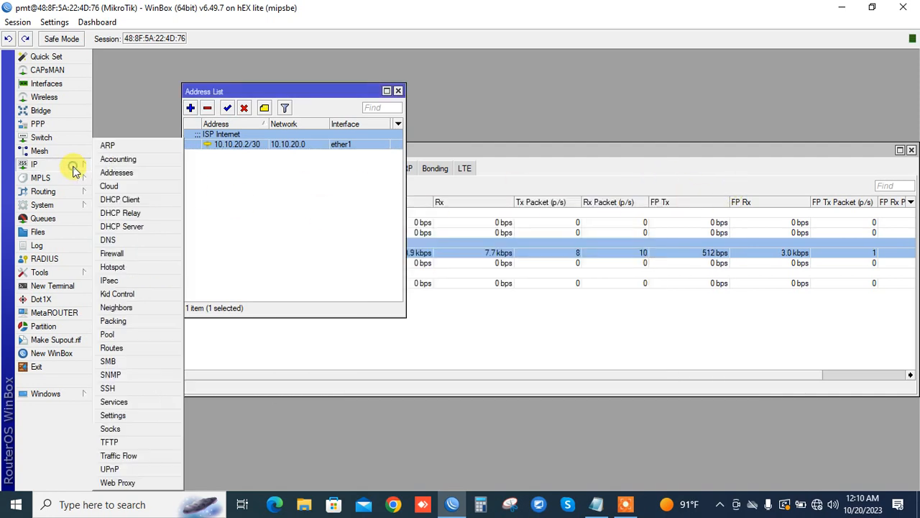
pyautogui.click(119, 254)
pyautogui.click(261, 171)
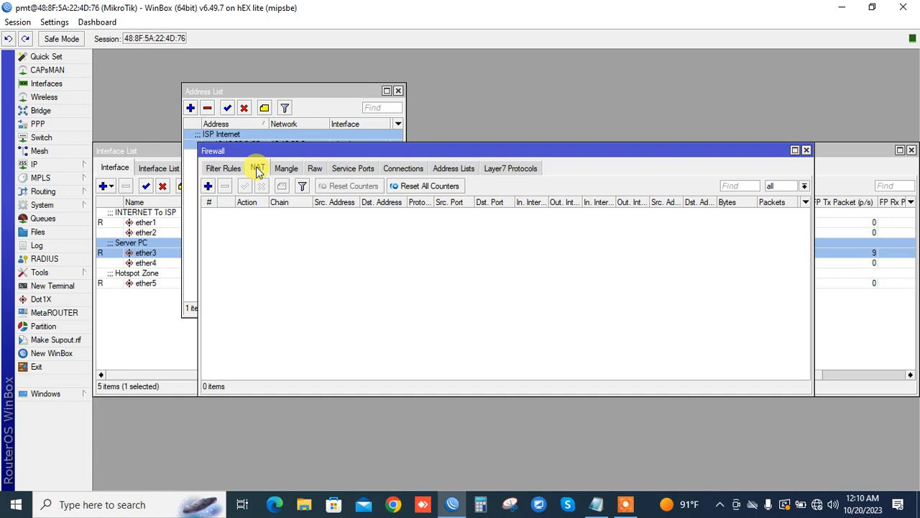
pyautogui.click(208, 185)
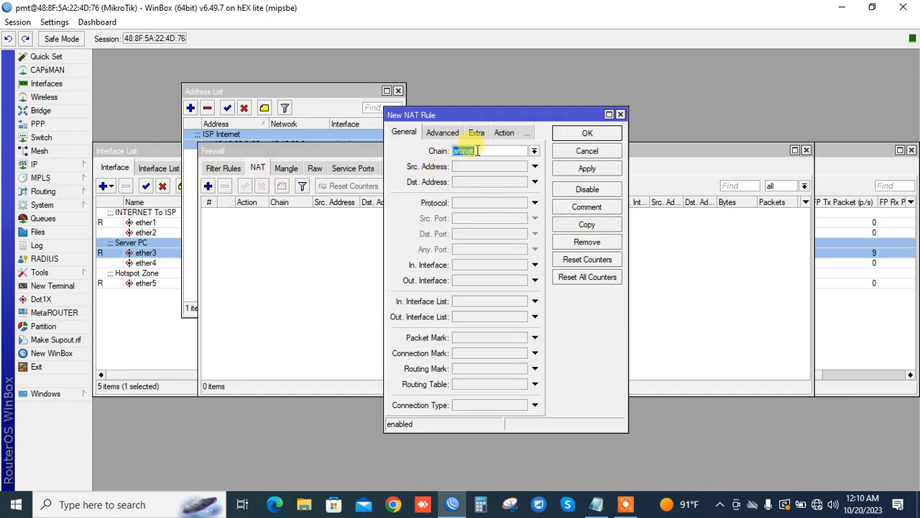
pyautogui.click(533, 151)
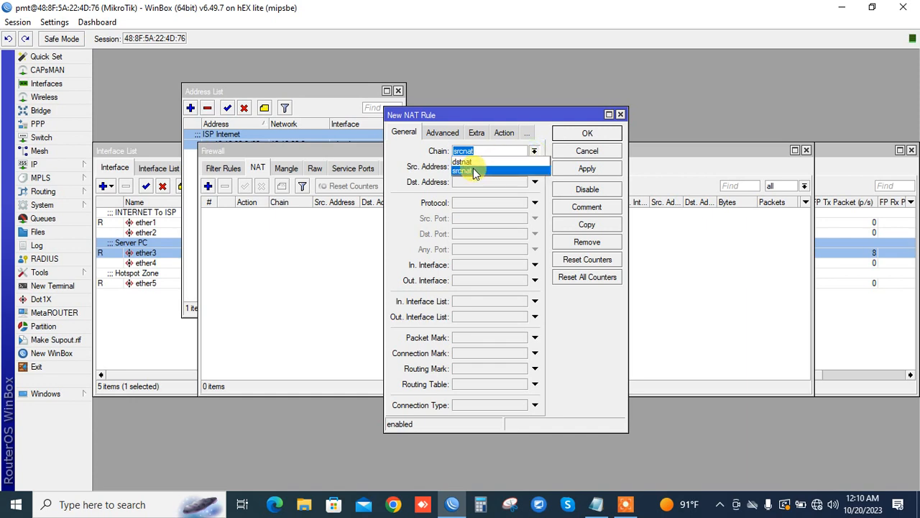
pyautogui.click(468, 171)
pyautogui.click(502, 134)
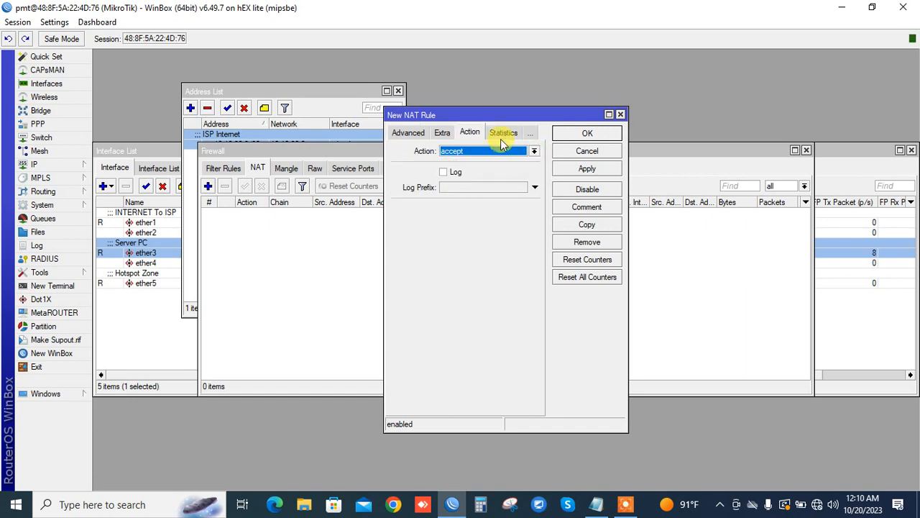
pyautogui.click(494, 151)
pyautogui.click(473, 205)
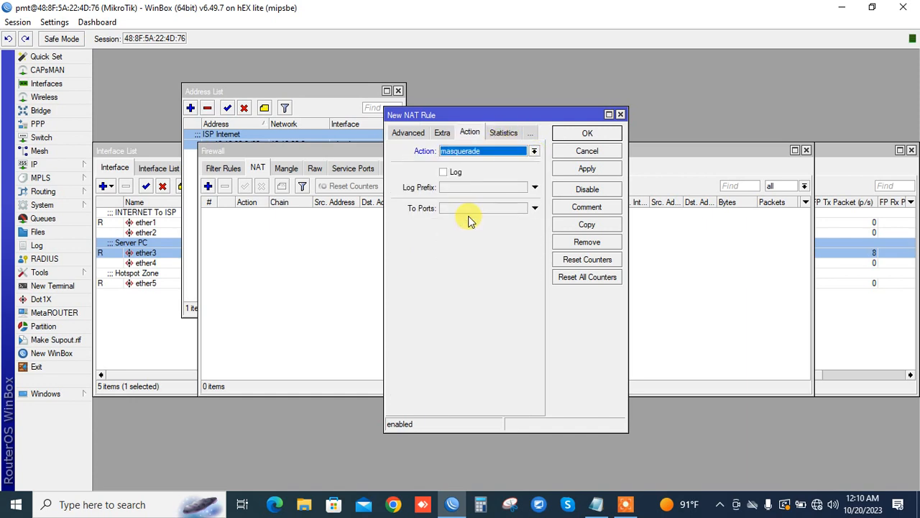
pyautogui.click(588, 168)
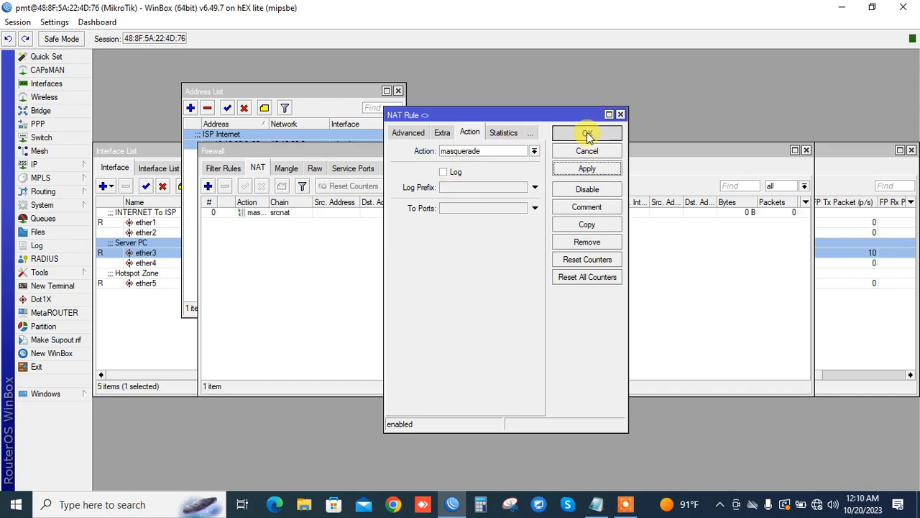
pyautogui.click(587, 134)
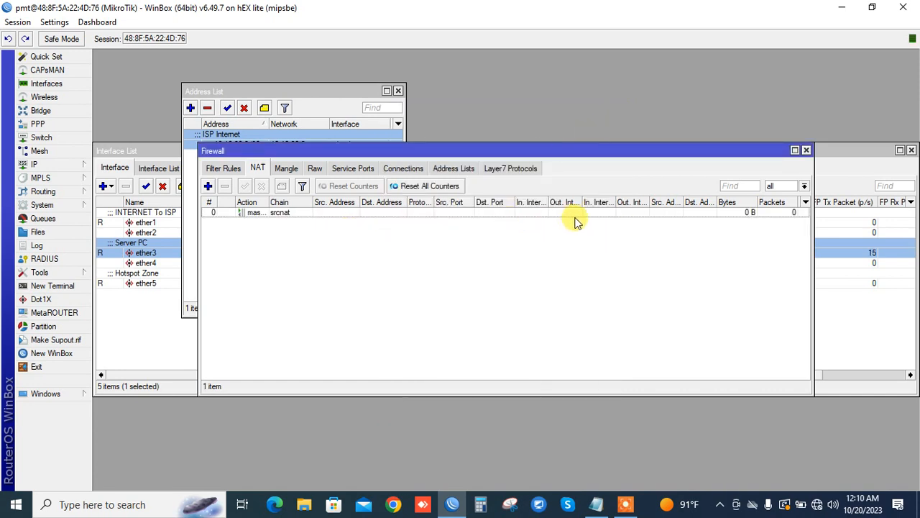
# - Test internet access by pinging 8.8.8.8 and google.com from a new terminal, and close the terminal and firewall windows
pyautogui.click(59, 286)
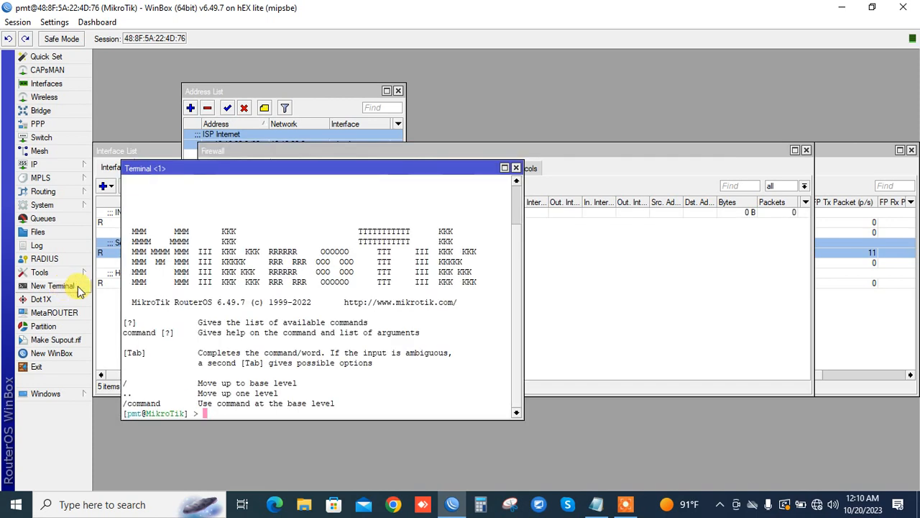
pyautogui.write('p')
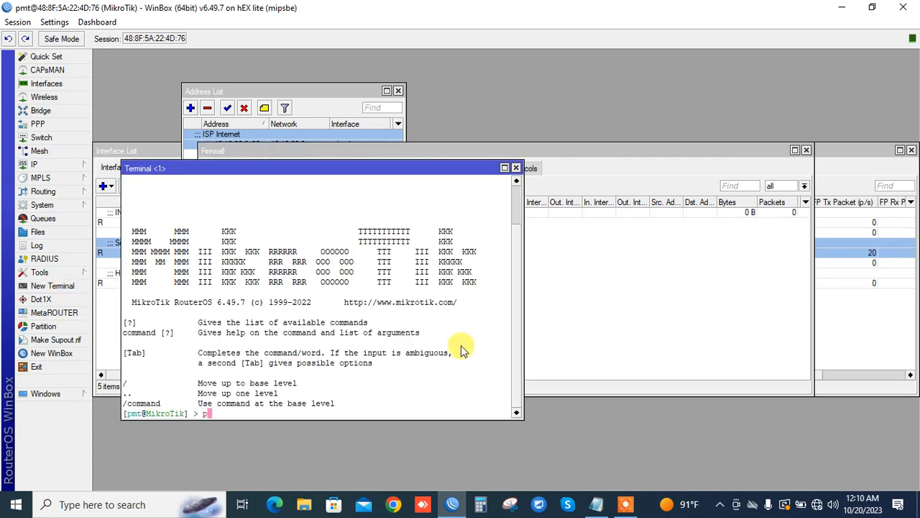
pyautogui.write('ing 8.8.8.8')
pyautogui.press('Return')
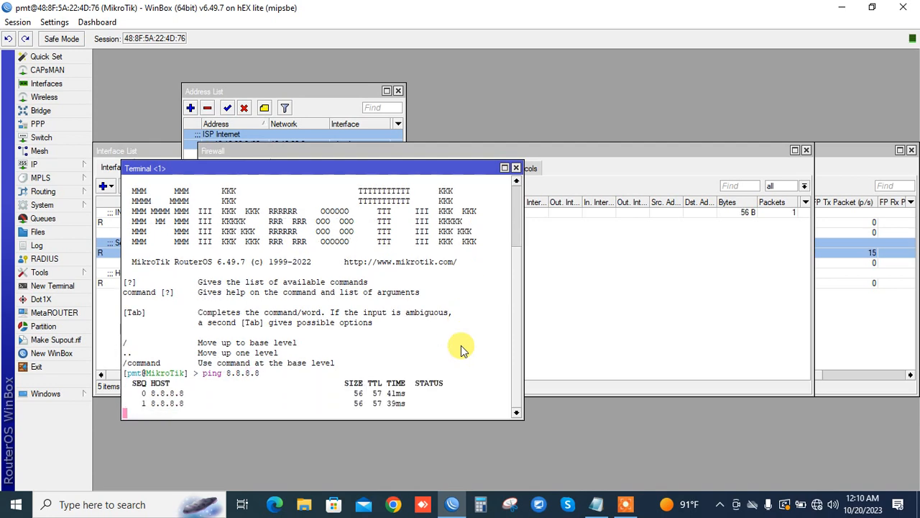
pyautogui.hotkey('ctrl', 'c')
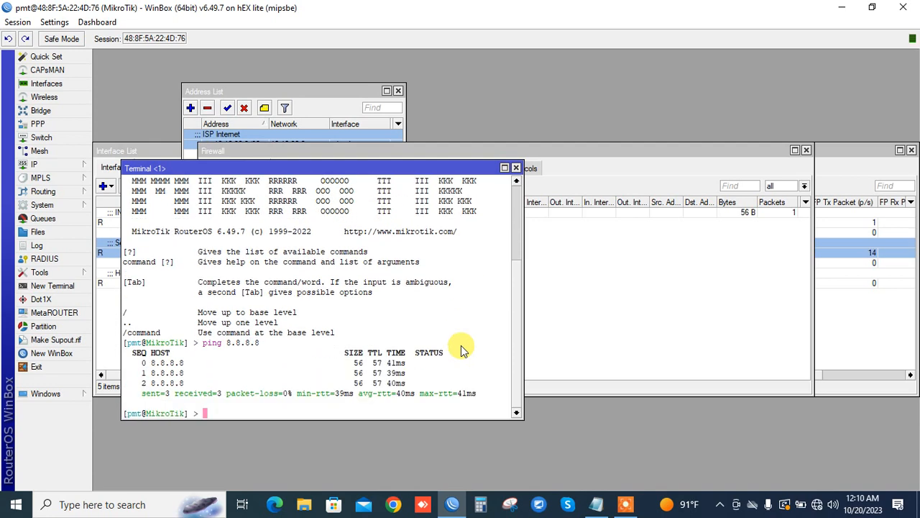
pyautogui.write('ping google.com')
pyautogui.press('Return')
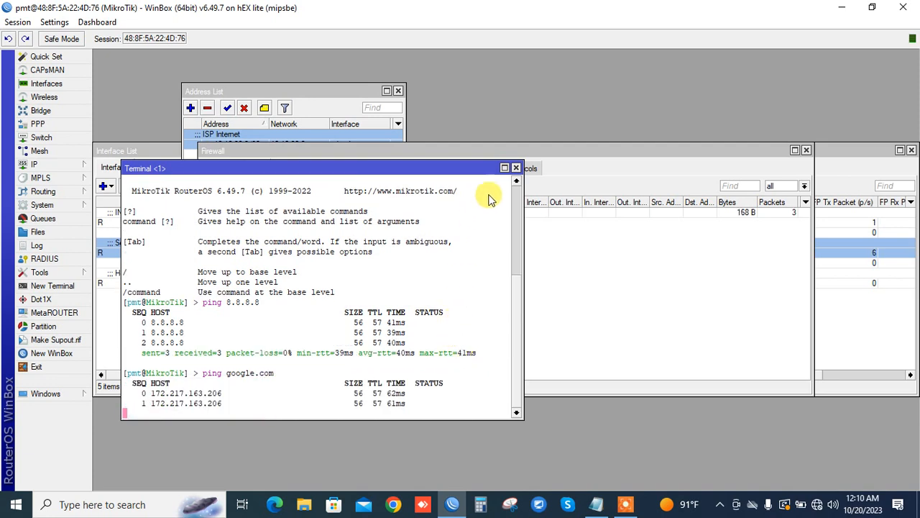
pyautogui.click(516, 168)
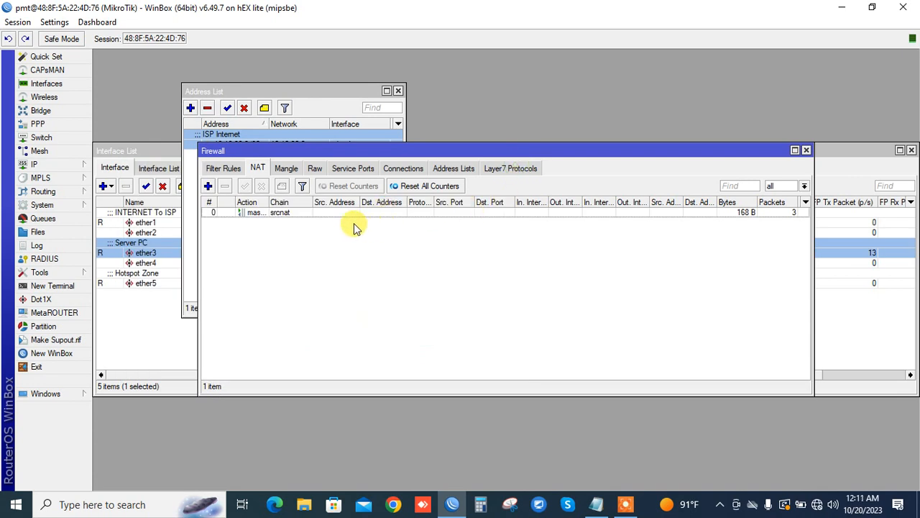
pyautogui.click(805, 150)
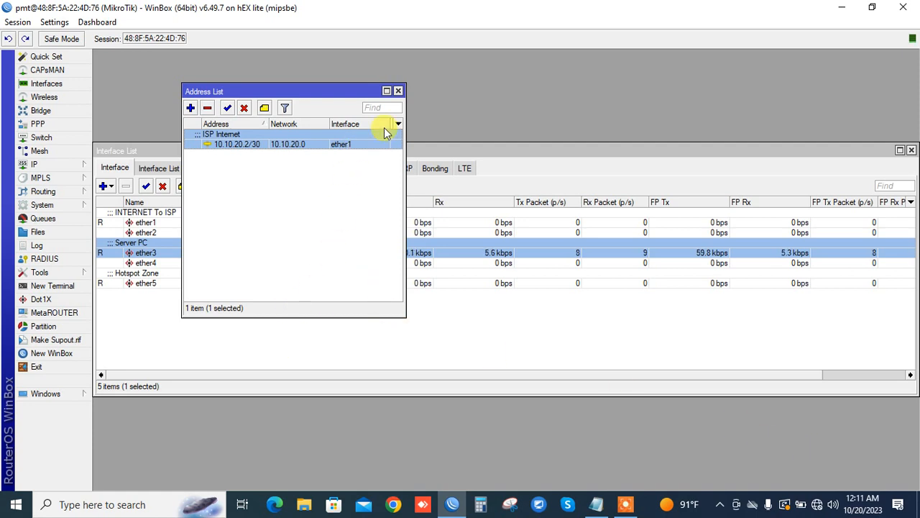
# - Copy the Server Pc address 172.16.21.1/30 from ISP.txt in Notepad and return to the router's address list
pyautogui.click(597, 503)
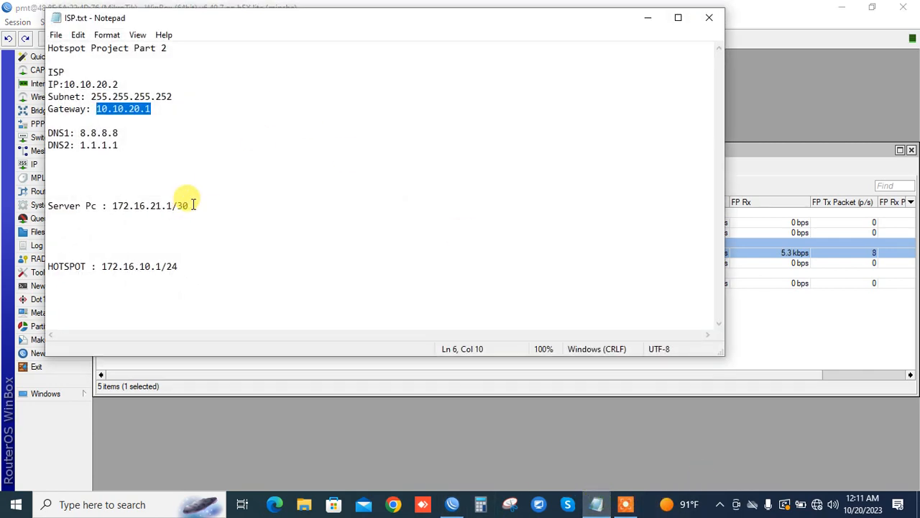
pyautogui.moveTo(189, 205); pyautogui.dragTo(112, 208)
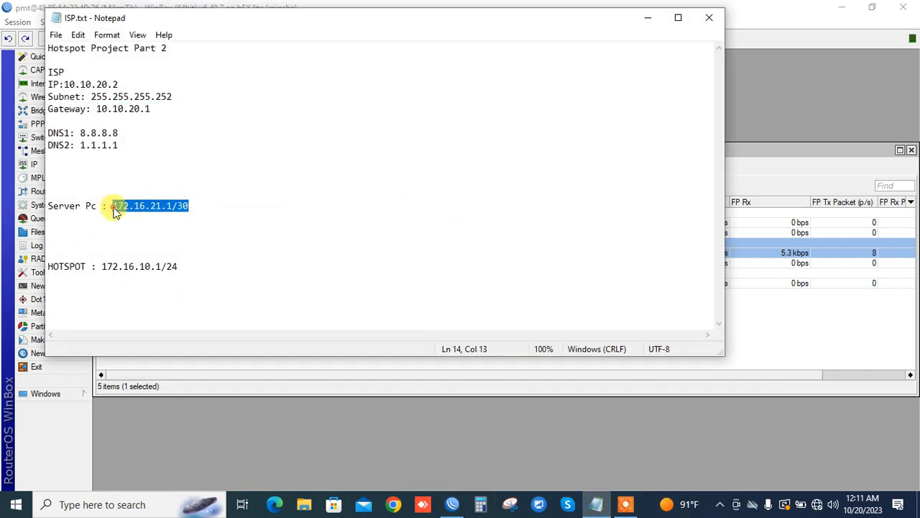
pyautogui.rightClick(113, 207)
pyautogui.click(149, 251)
pyautogui.click(648, 18)
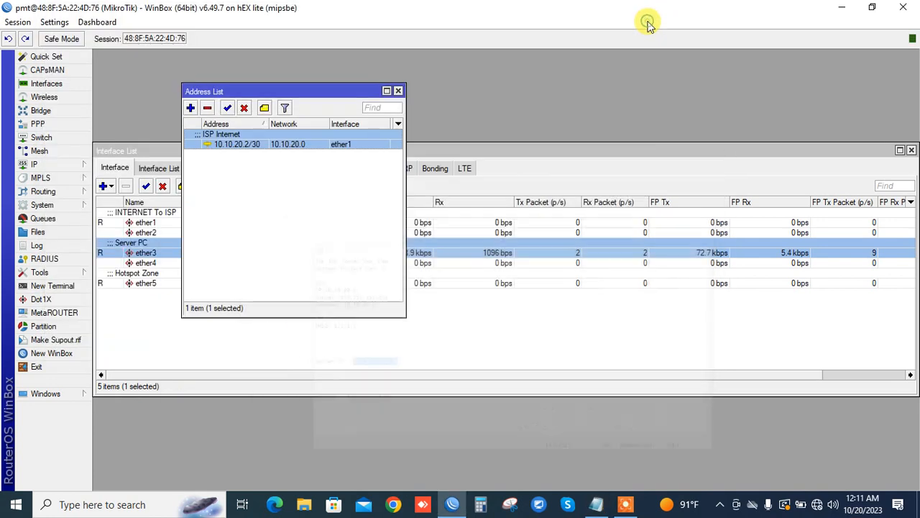
# - Add the IP address 172.16.21.1/30 on interface ether3
pyautogui.click(191, 107)
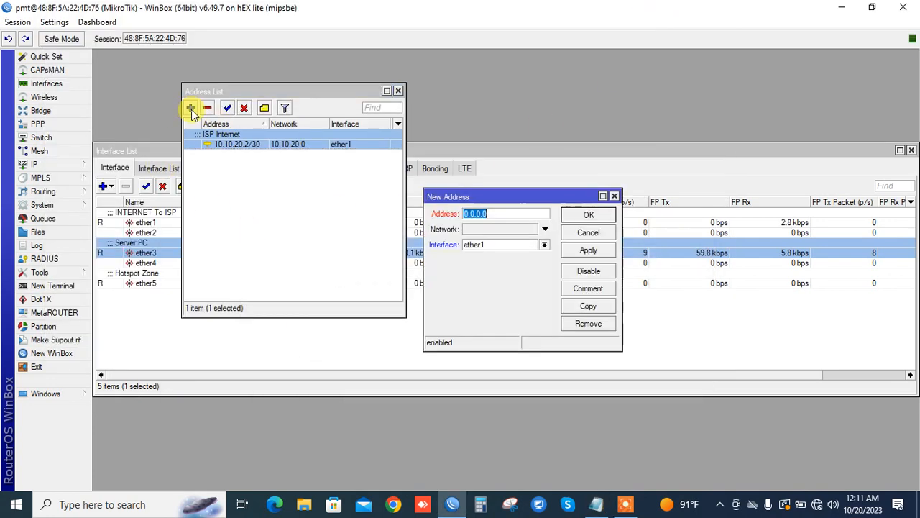
pyautogui.hotkey('ctrl', 'v')
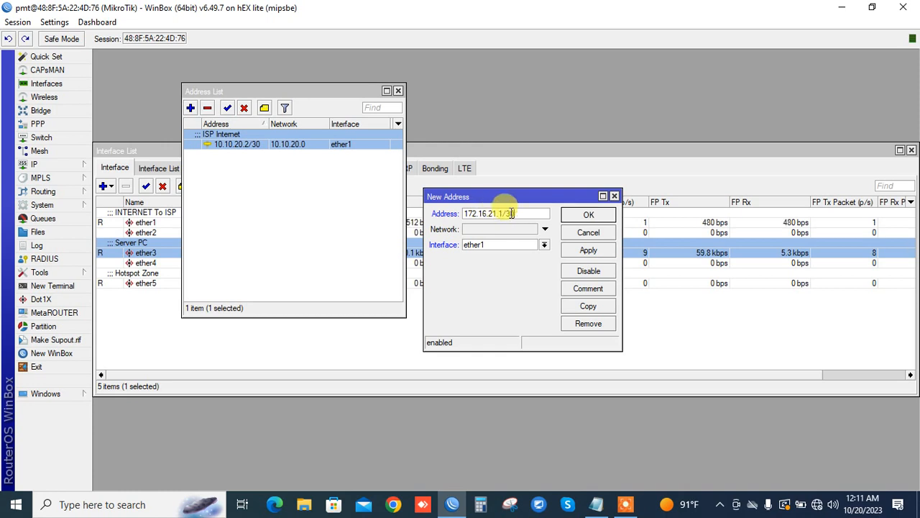
pyautogui.moveTo(511, 213)
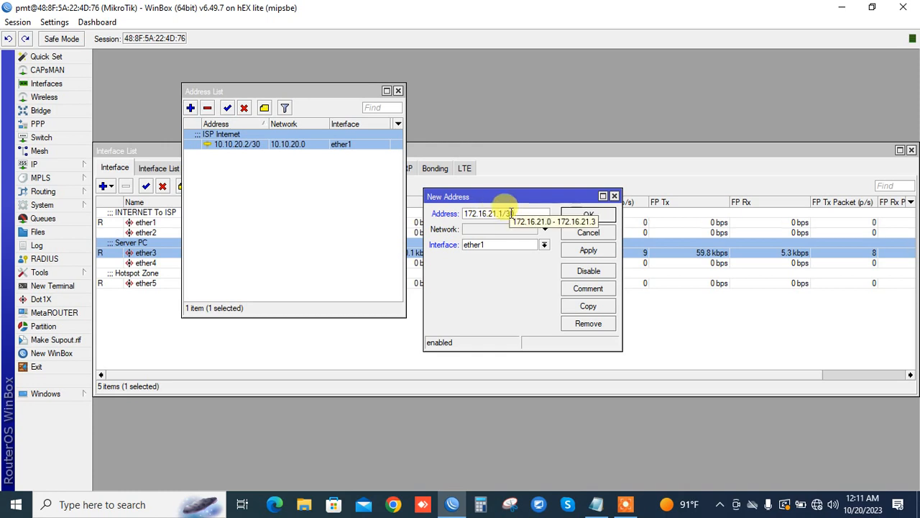
pyautogui.click(532, 245)
pyautogui.click(492, 273)
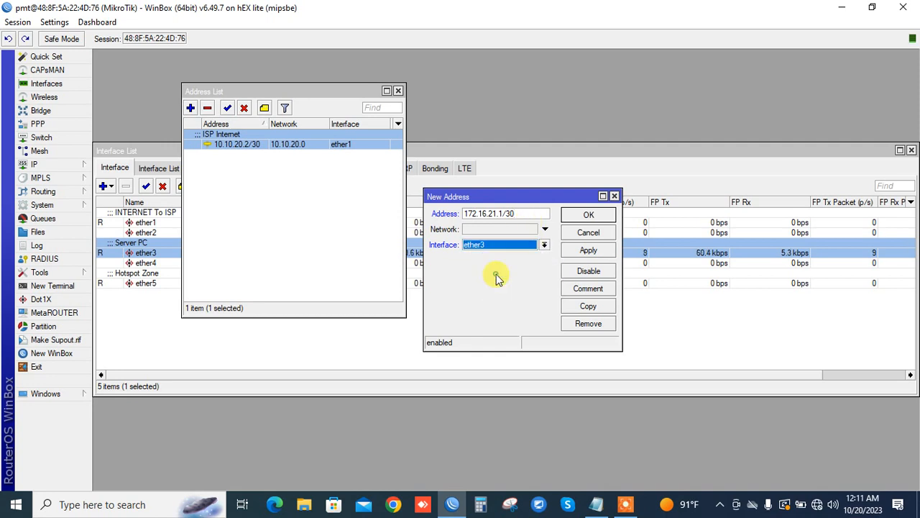
pyautogui.click(596, 252)
pyautogui.click(589, 216)
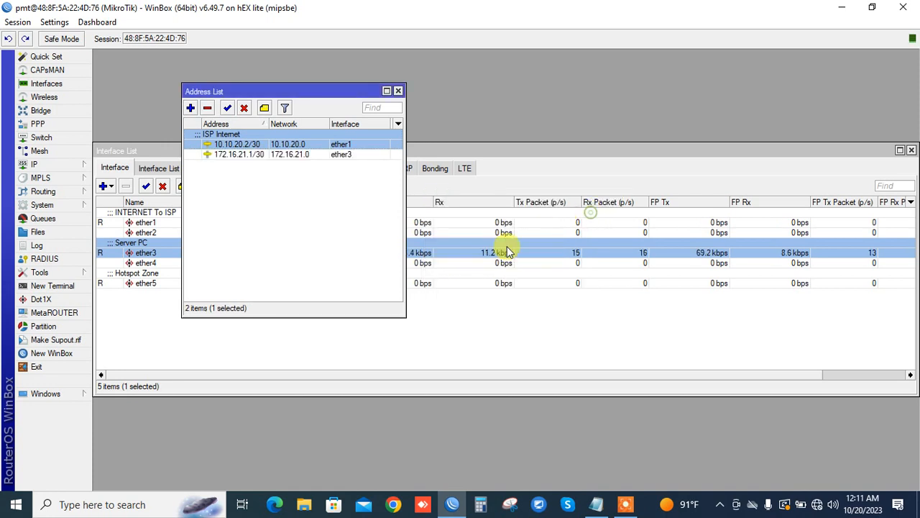
# - Add the comment "Server Pc" to the 172.16.21.1/30 address entry
pyautogui.click(262, 155)
pyautogui.click(264, 107)
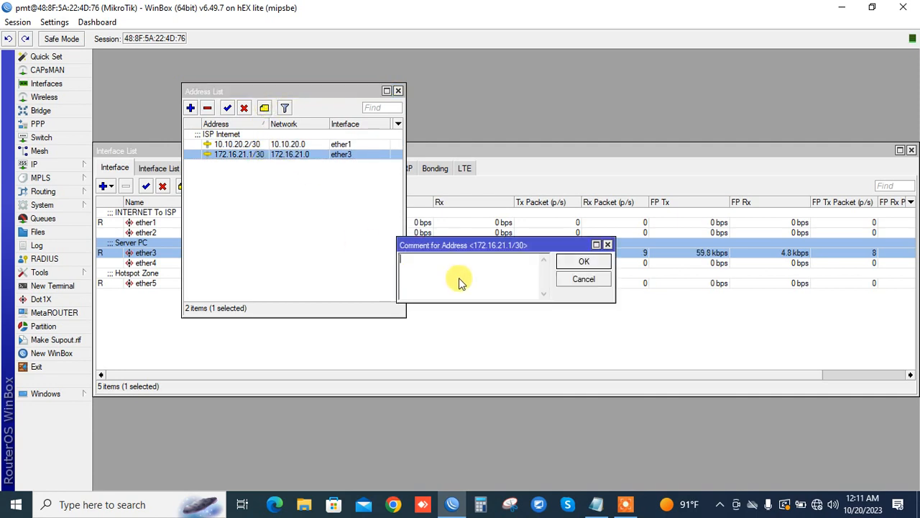
pyautogui.write('Server')
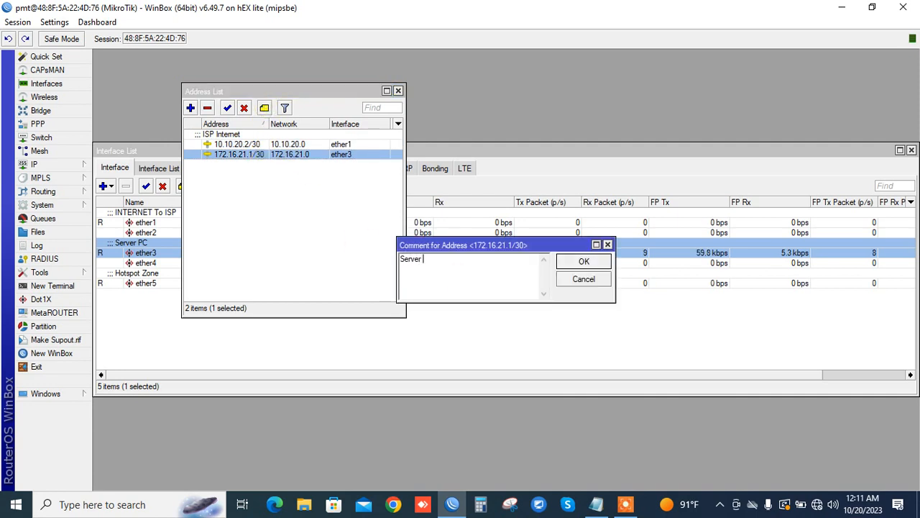
pyautogui.write(' Pc')
pyautogui.press('Return')
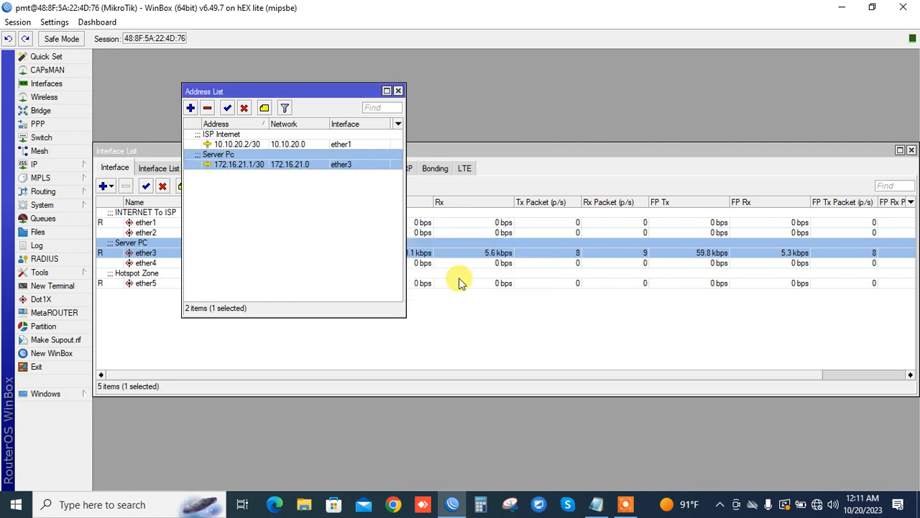
pyautogui.click(253, 212)
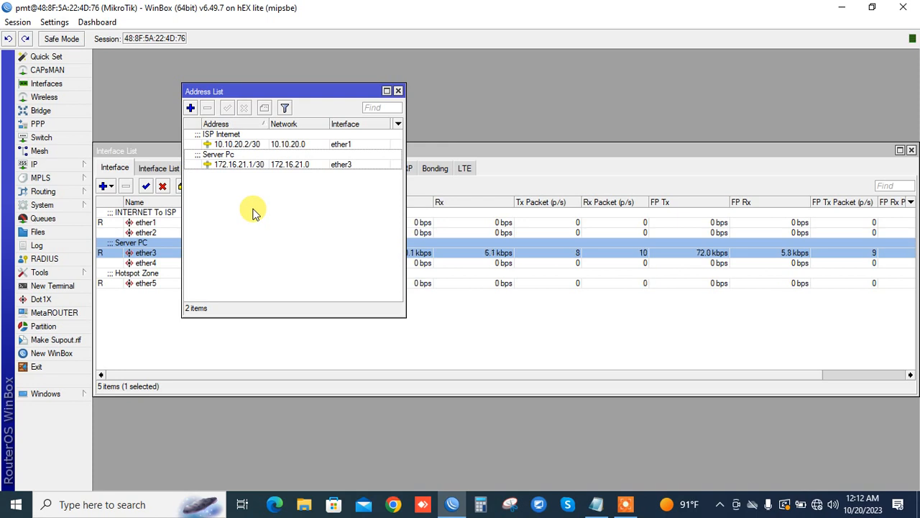
pyautogui.click(250, 164)
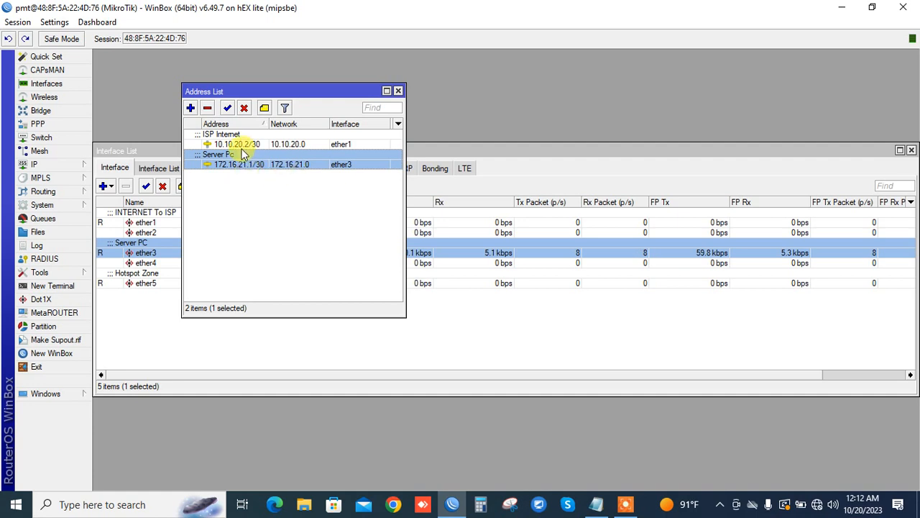
pyautogui.click(271, 219)
pyautogui.click(230, 164)
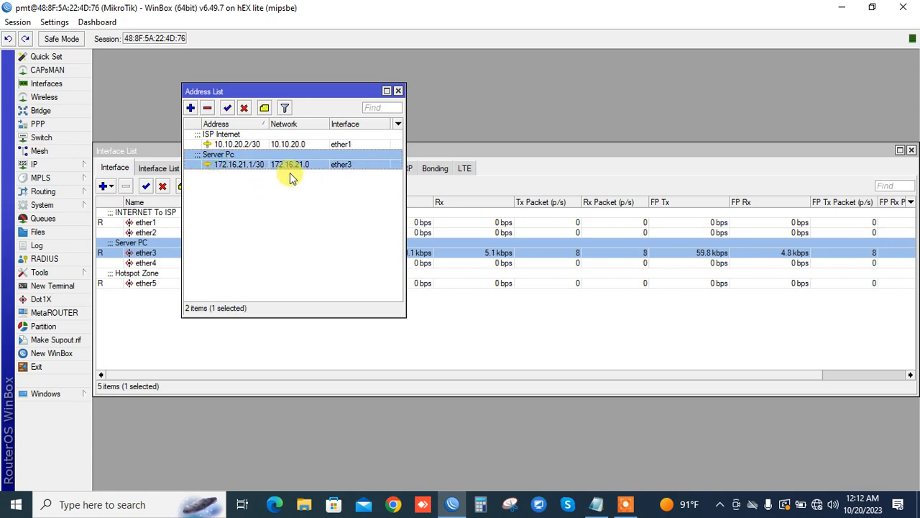
# - Open the Windows Ethernet adapter's Internet Protocol Version 4 properties and choose to use a manually specified IP address
pyautogui.rightClick(817, 506)
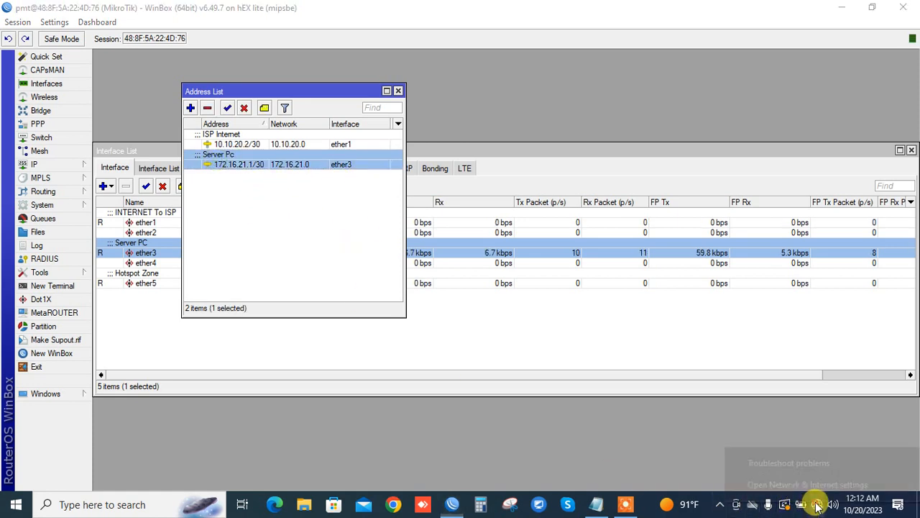
pyautogui.click(810, 484)
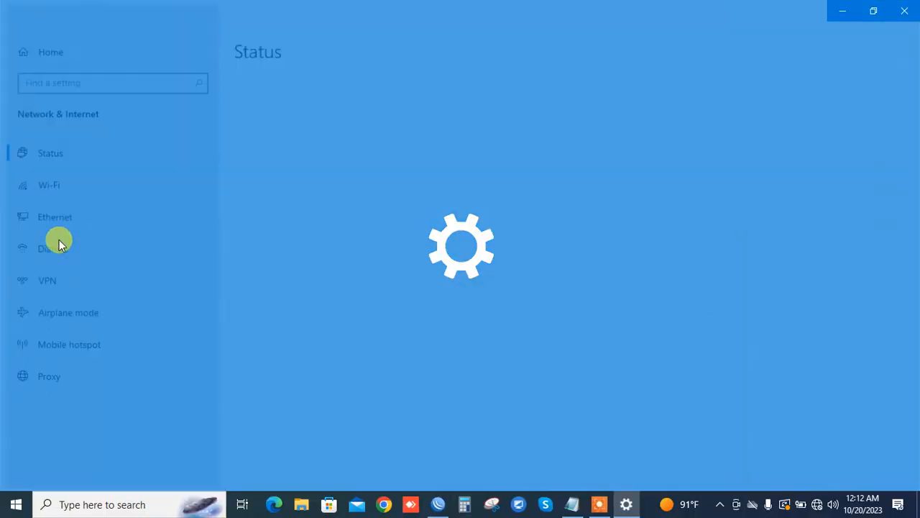
pyautogui.click(60, 225)
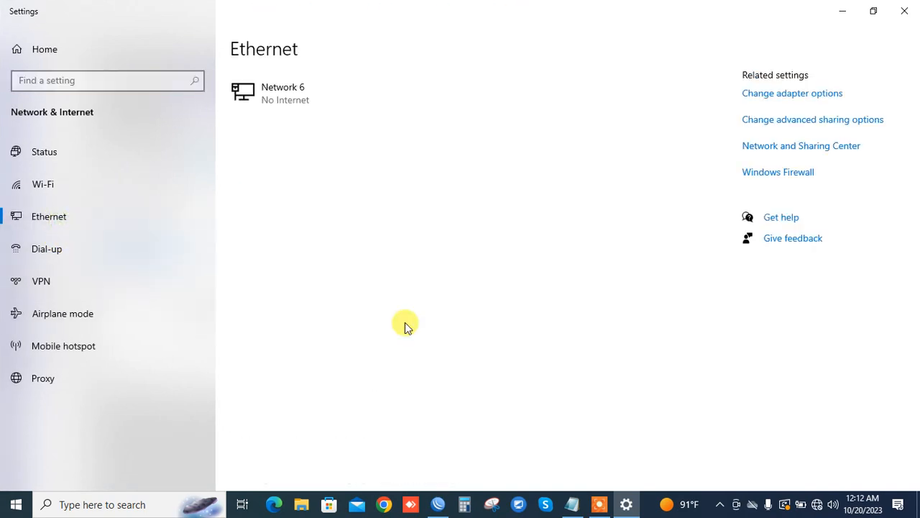
pyautogui.click(822, 96)
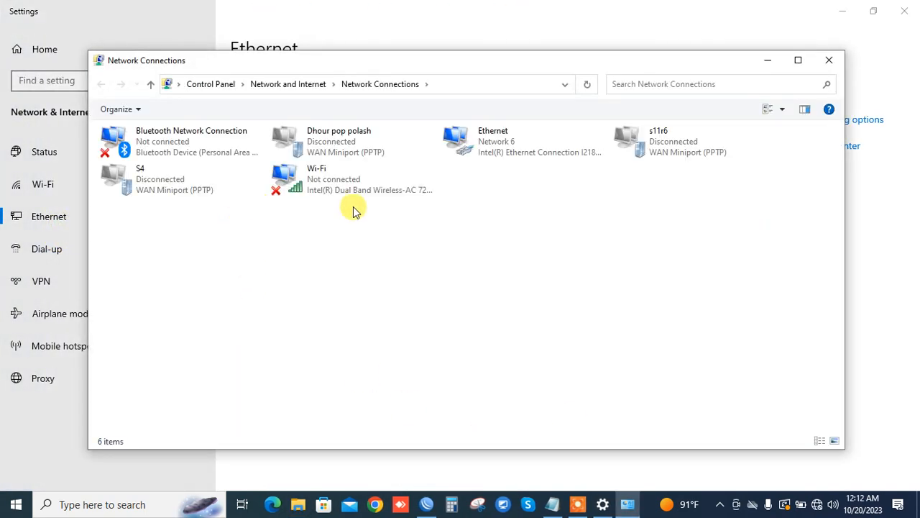
pyautogui.doubleClick(468, 139)
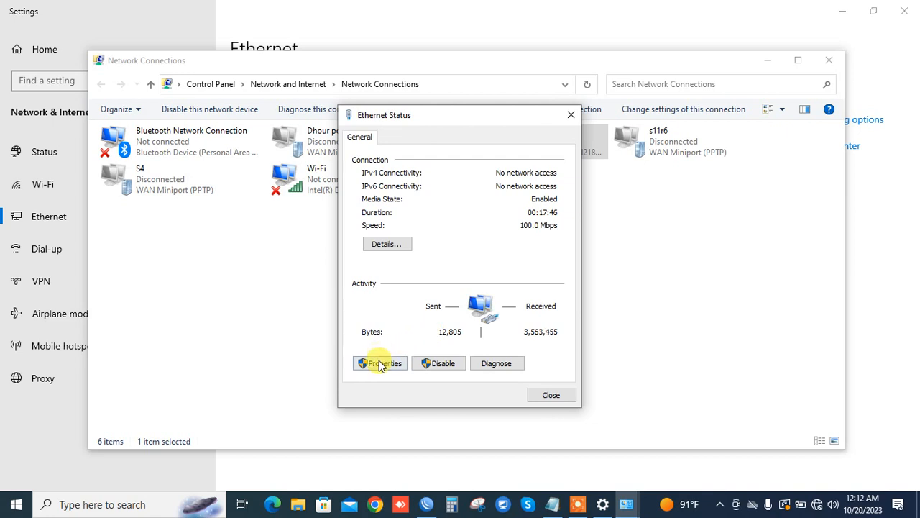
pyautogui.click(379, 363)
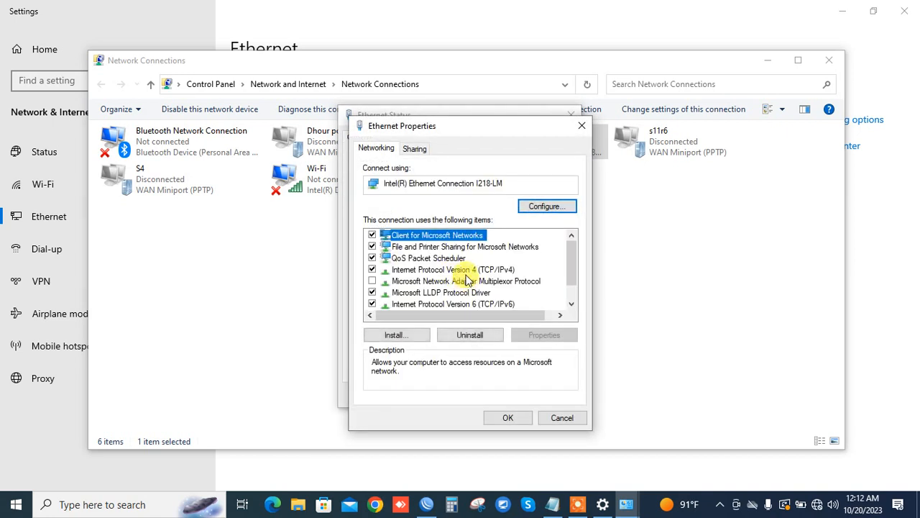
pyautogui.doubleClick(460, 268)
pyautogui.click(422, 275)
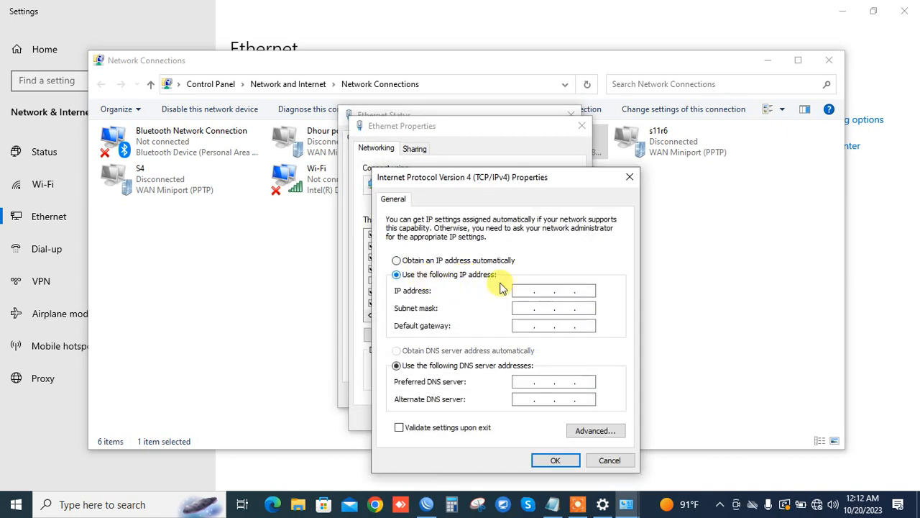
pyautogui.click(524, 289)
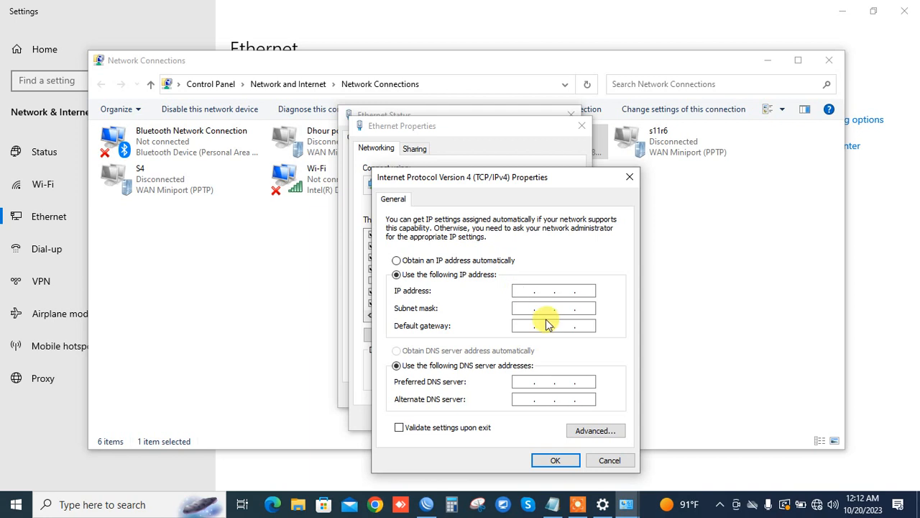
# - Try to paste the Server Pc address into the adapter's IP address and copy it again from ISP.txt
pyautogui.write('1')
pyautogui.press('BackSpace')
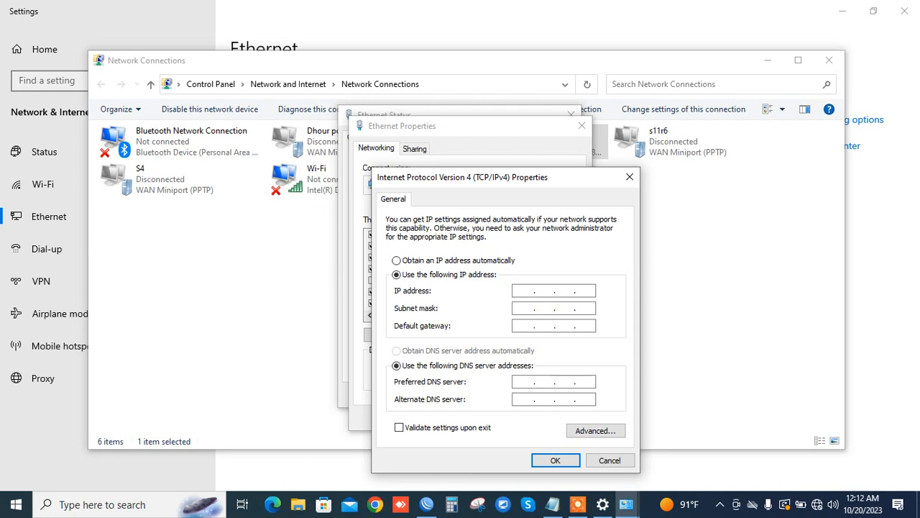
pyautogui.hotkey('ctrl', 'v')
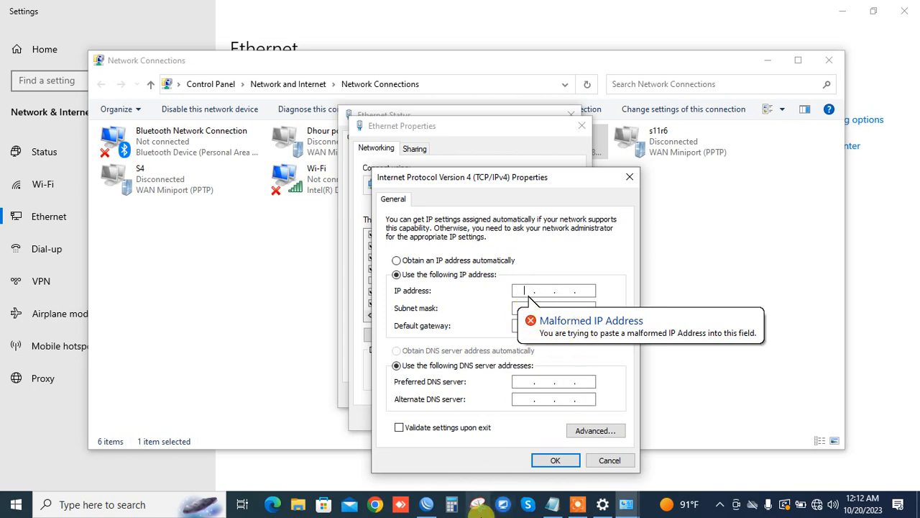
pyautogui.click(552, 504)
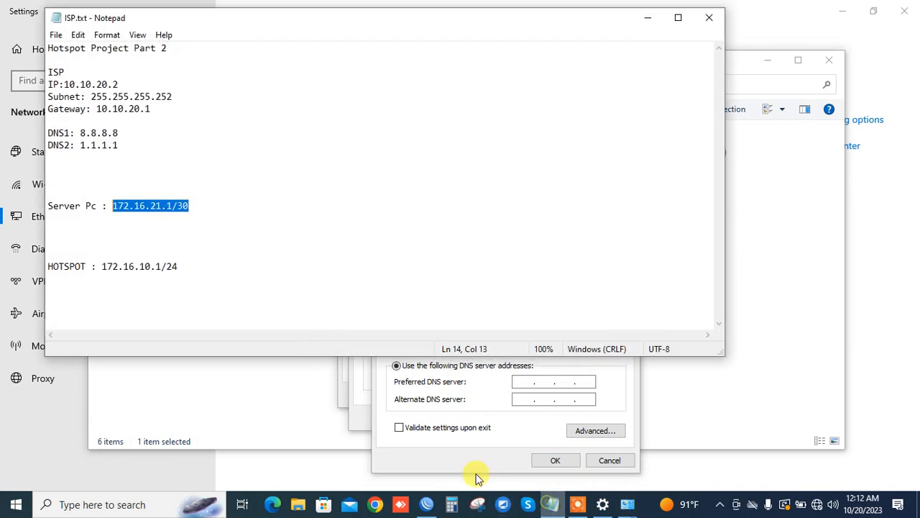
pyautogui.click(172, 206)
pyautogui.moveTo(195, 206); pyautogui.dragTo(115, 206)
pyautogui.rightClick(115, 208)
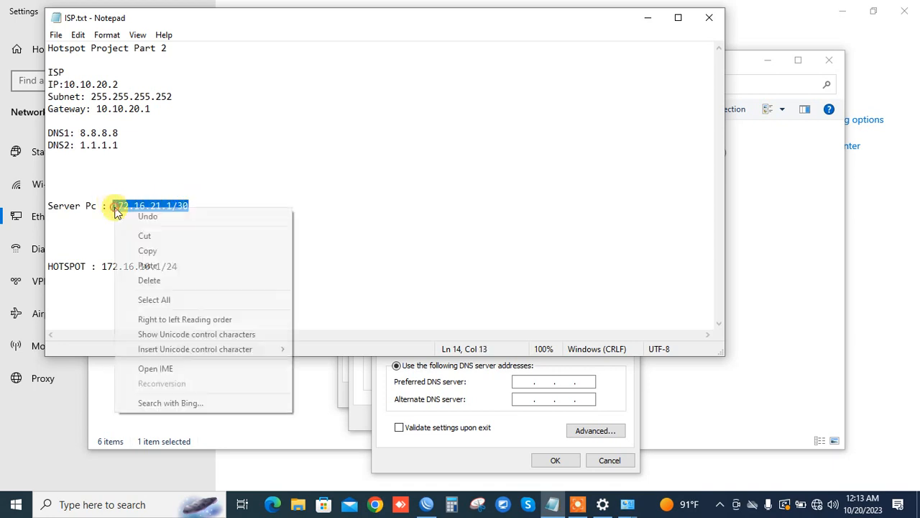
pyautogui.click(171, 251)
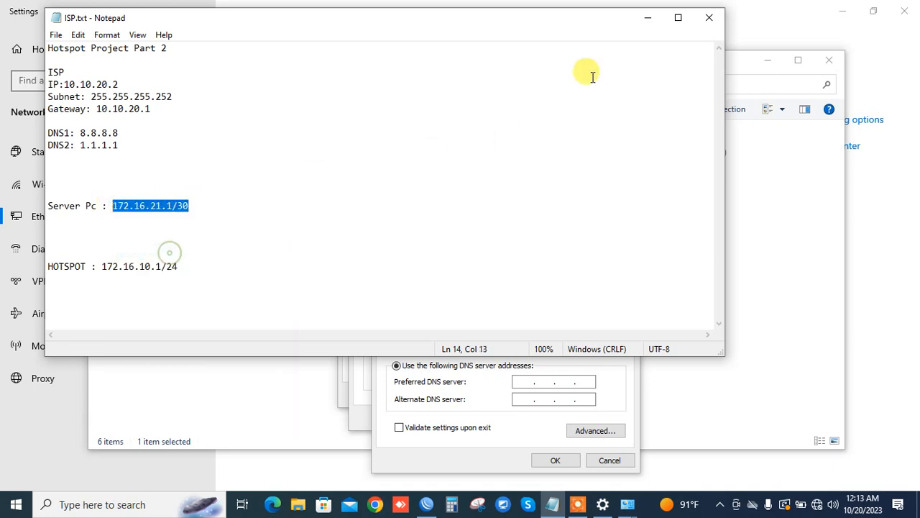
pyautogui.click(649, 27)
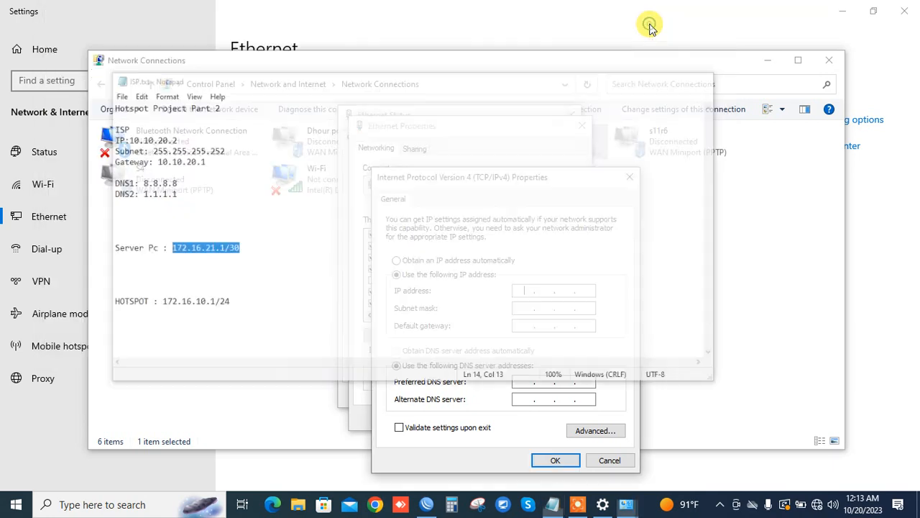
# - Set the Ethernet adapter's IP address to 172.16.21.2 and its subnet mask to 255.255.255.252
pyautogui.write('172.')
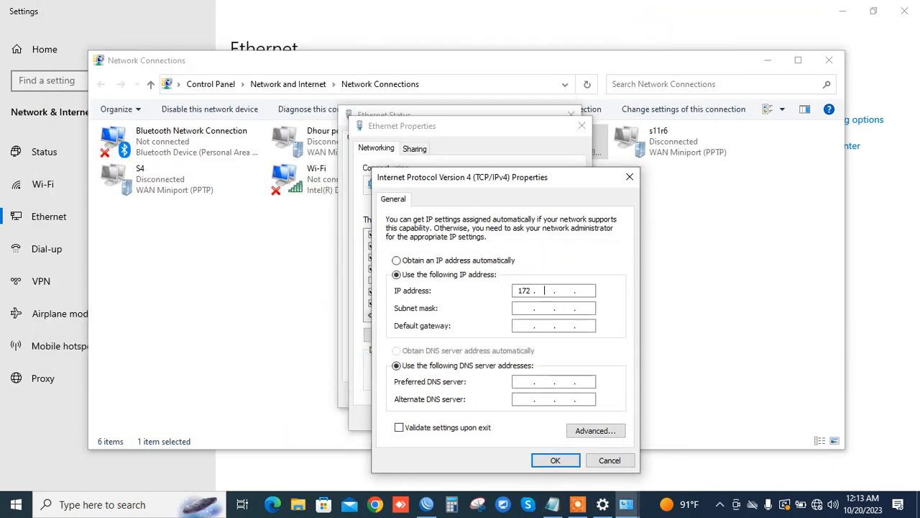
pyautogui.write('16.21.2')
pyautogui.click(544, 307)
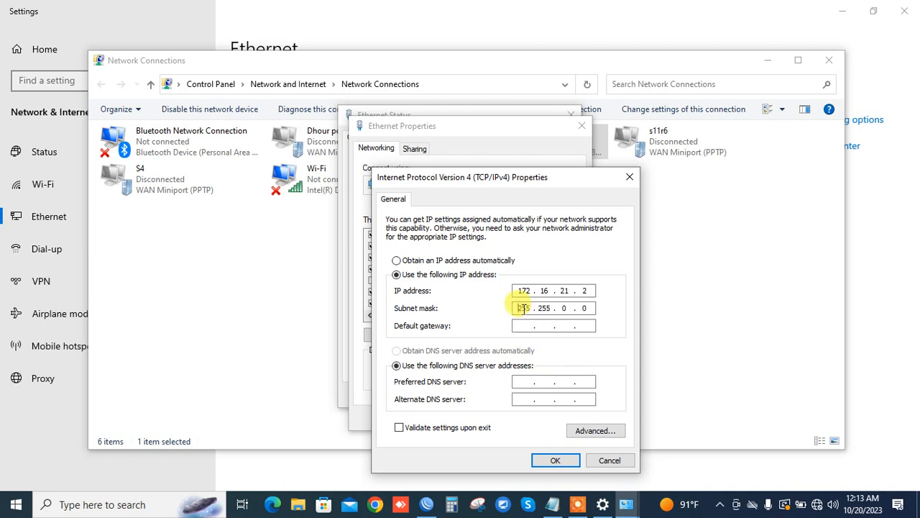
pyautogui.doubleClick(567, 308)
pyautogui.write('252')
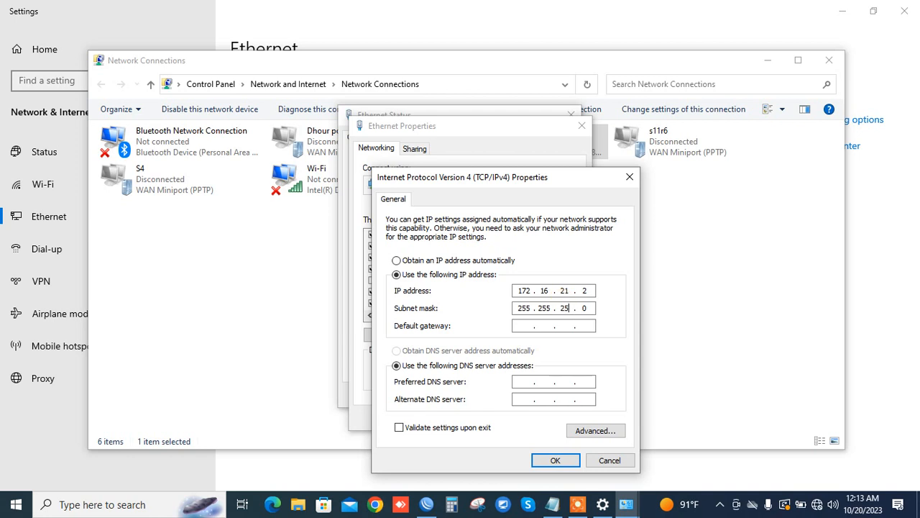
pyautogui.press('BackSpace')
pyautogui.write('52')
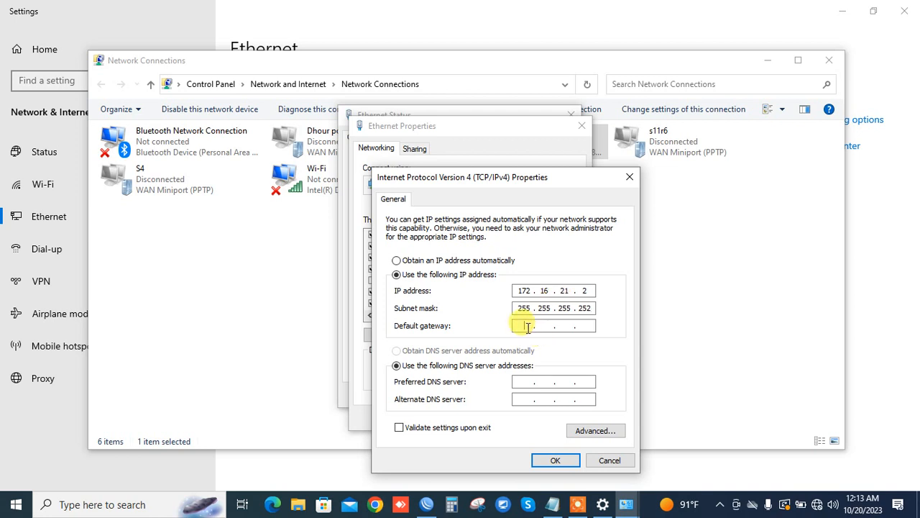
# - Set the default gateway to 172.16.21.1 and the preferred and alternate DNS servers to 8.8.8.8 and 1.1.1.1
pyautogui.write('5217')
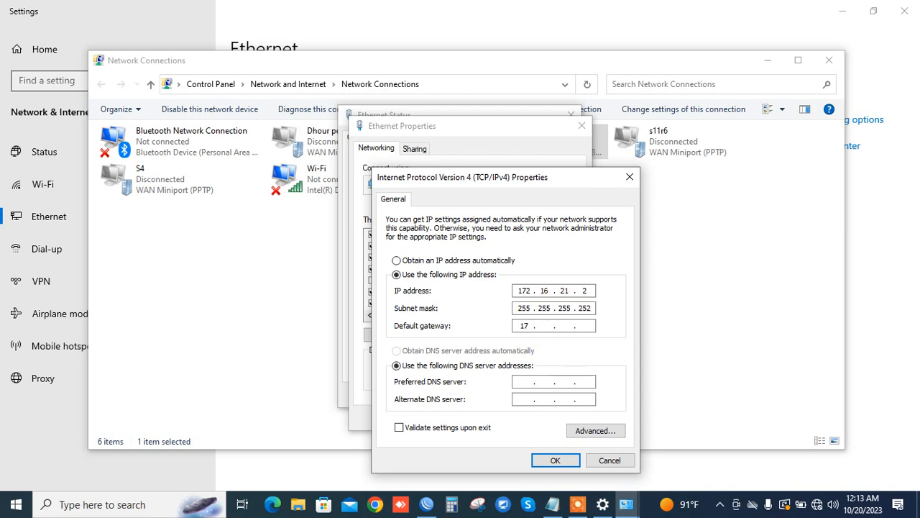
pyautogui.write('2')
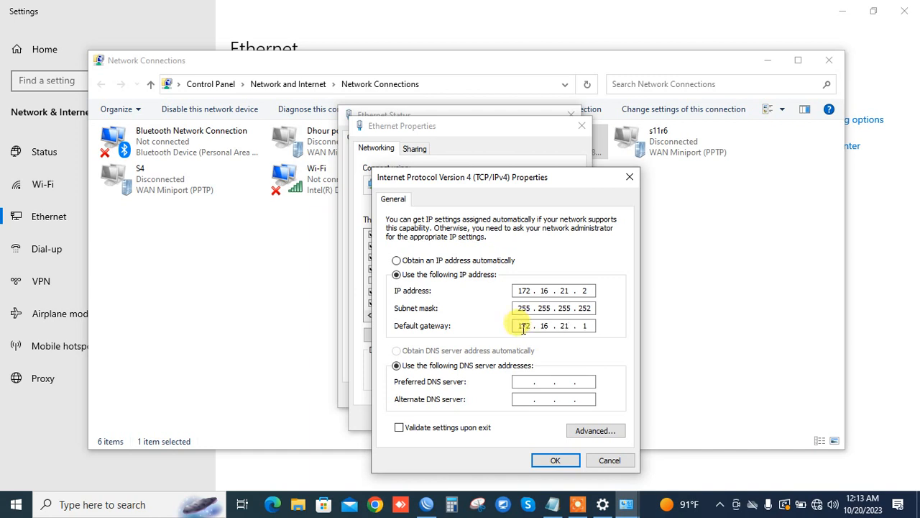
pyautogui.click(518, 381)
pyautogui.write('8.8')
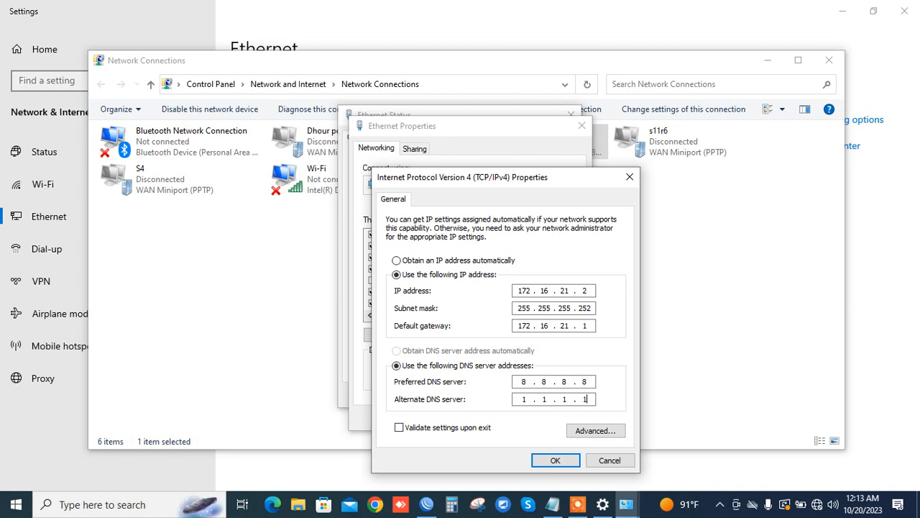
# - Apply the IPv4 settings and close the Ethernet adapter's properties and status windows
pyautogui.press('Return')
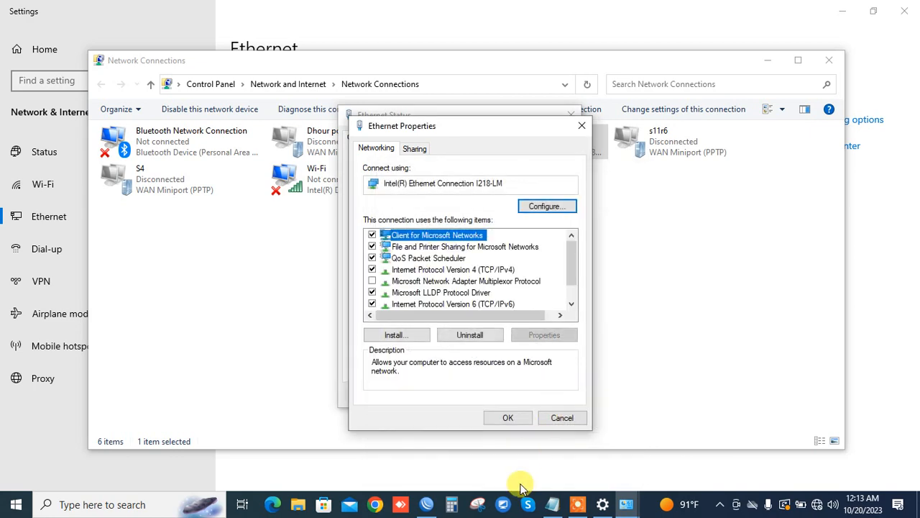
pyautogui.click(508, 418)
pyautogui.click(551, 396)
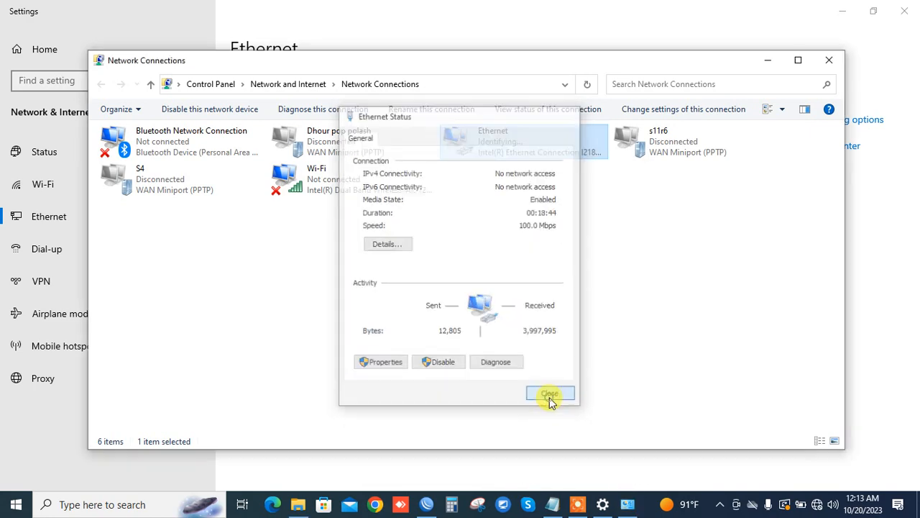
# - Allow the PC to be discoverable on the new network and close Network Connections and Settings
pyautogui.click(818, 504)
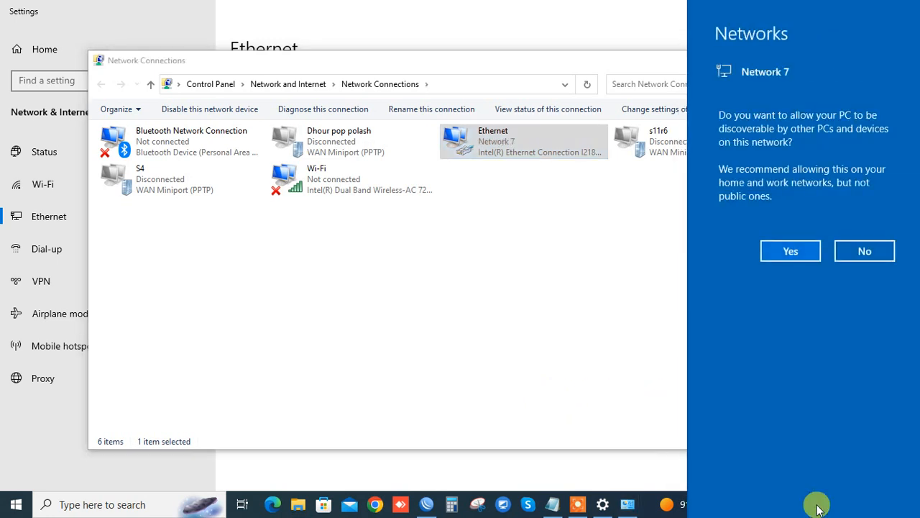
pyautogui.click(788, 253)
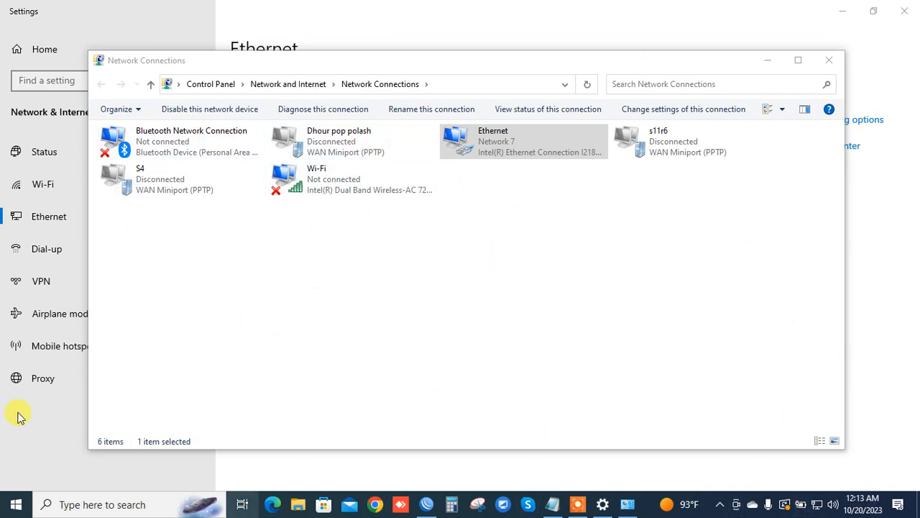
pyautogui.click(828, 61)
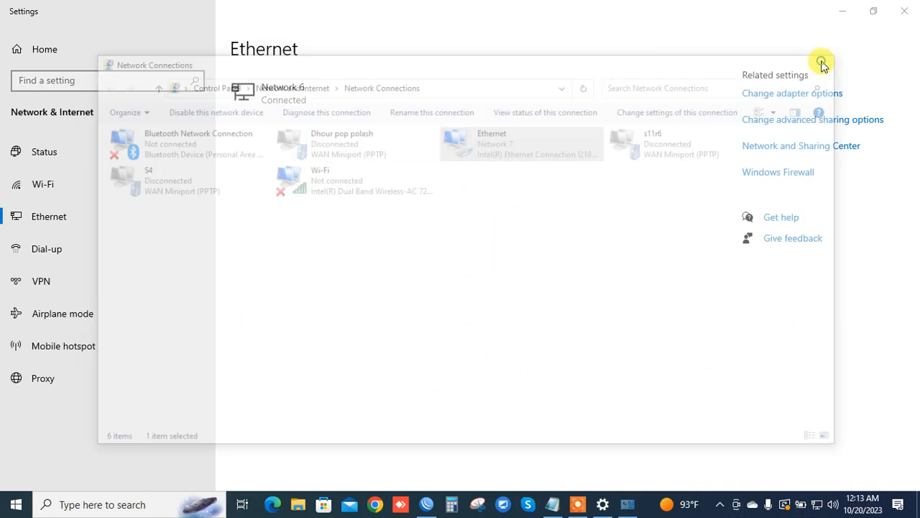
pyautogui.click(855, 10)
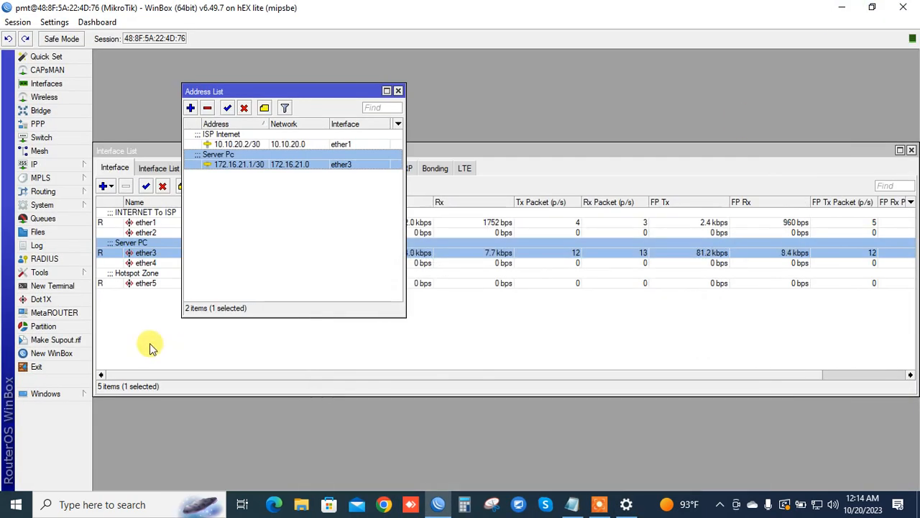
# - In WinBox, close the Address List and start the Hotspot Setup wizard with ether5 as the HotSpot interface
pyautogui.click(399, 91)
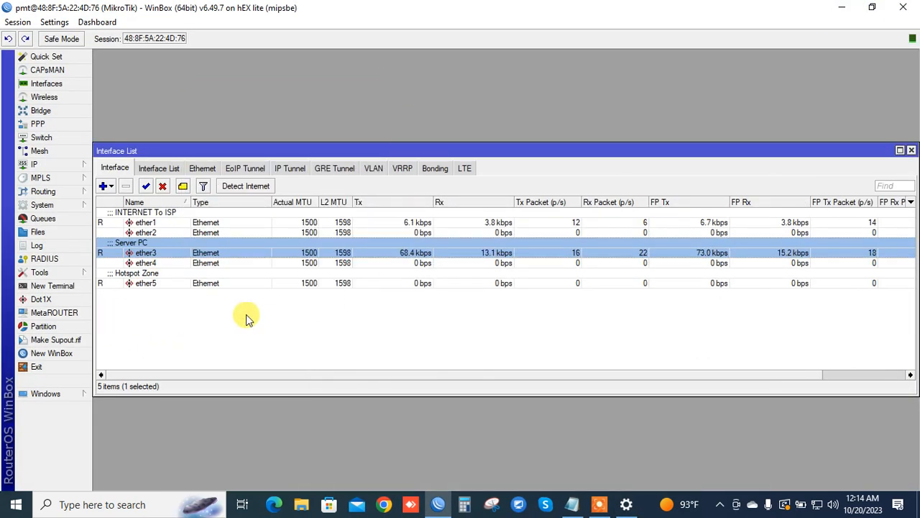
pyautogui.click(146, 283)
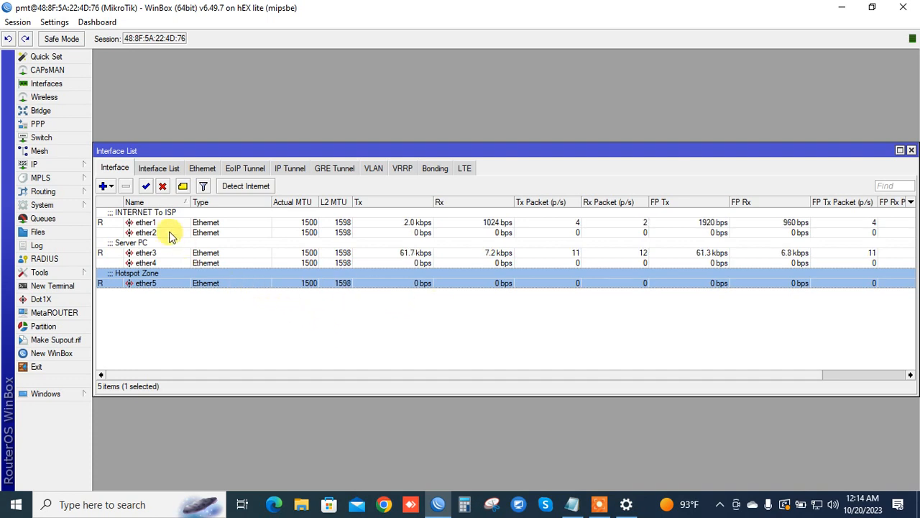
pyautogui.click(56, 164)
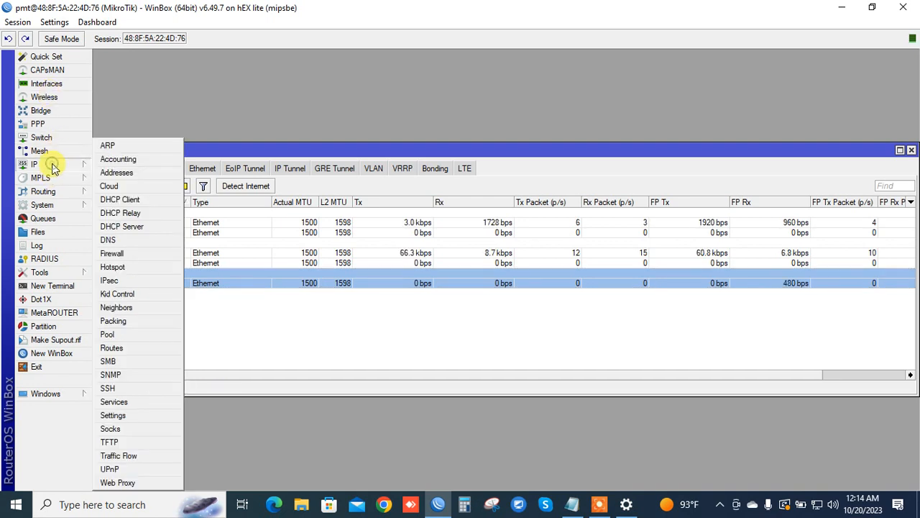
pyautogui.click(117, 267)
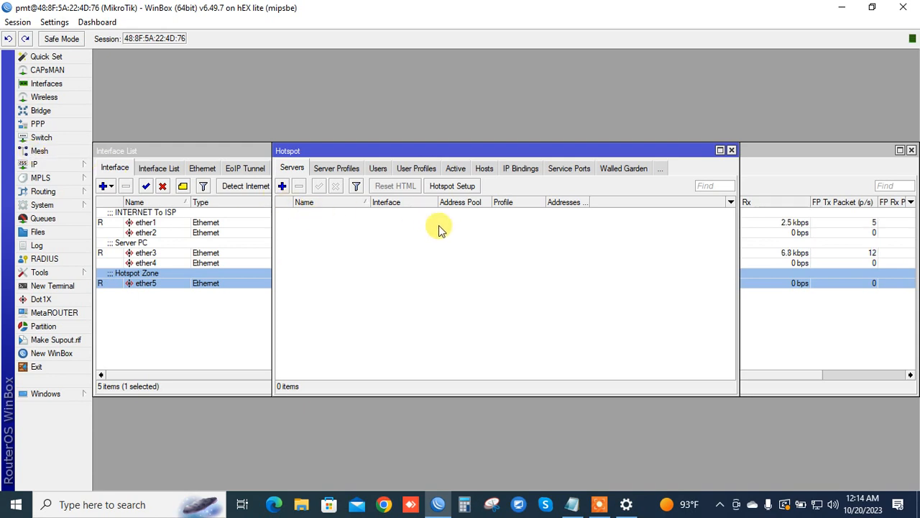
pyautogui.click(454, 189)
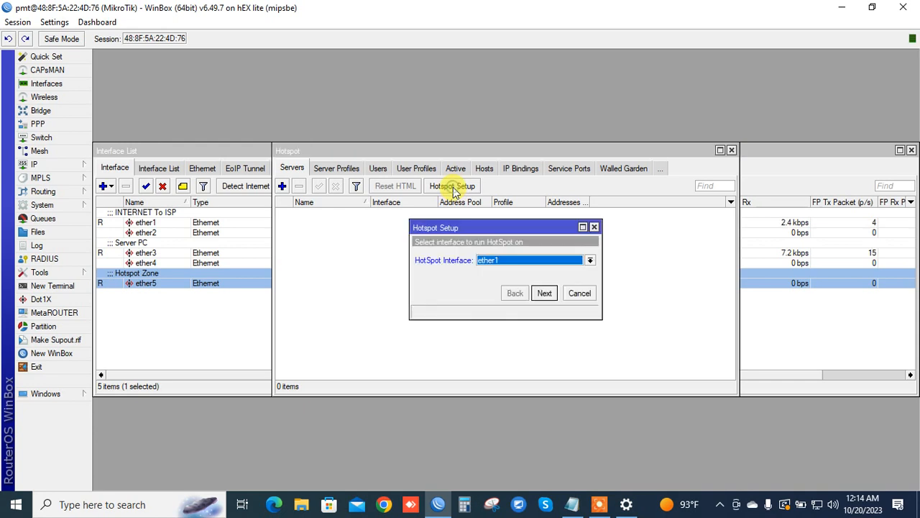
pyautogui.click(508, 260)
pyautogui.click(495, 305)
pyautogui.click(550, 293)
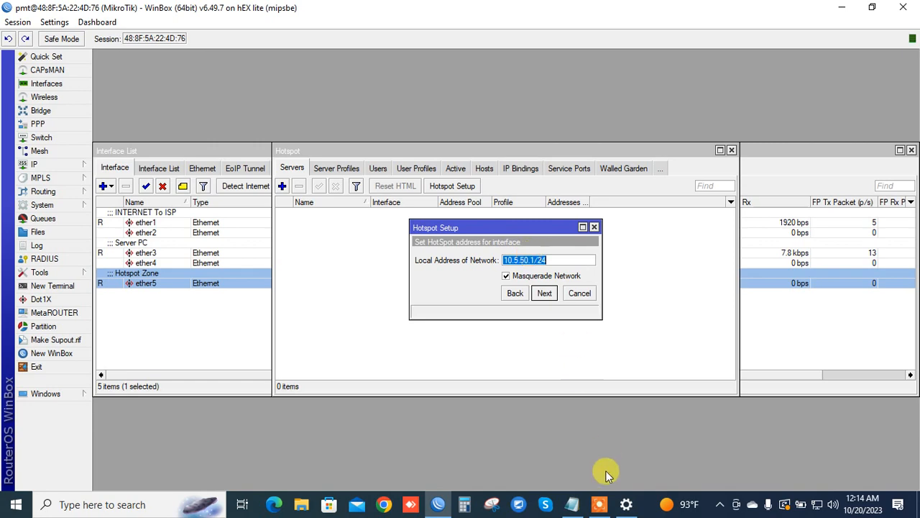
# - Copy the HOTSPOT address 172.16.10.1/24 from ISP.txt in Notepad and return to WinBox
pyautogui.click(572, 504)
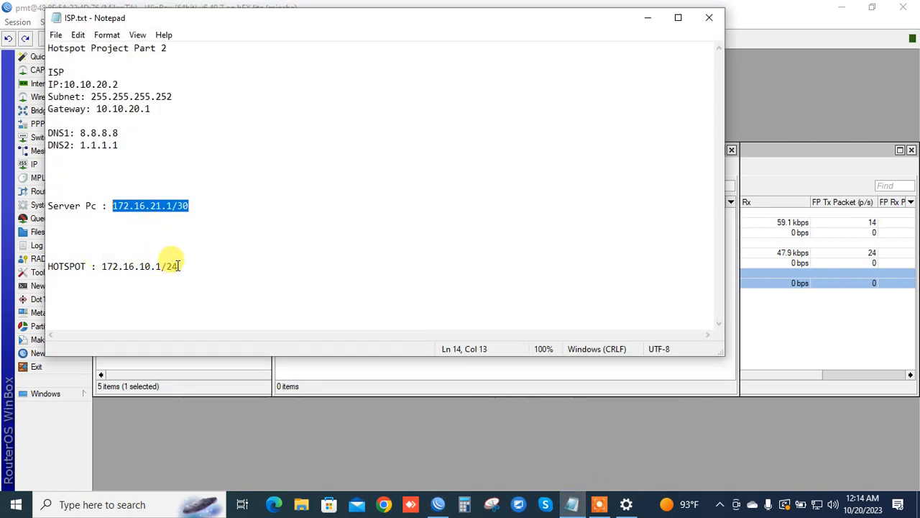
pyautogui.moveTo(179, 265); pyautogui.dragTo(105, 266)
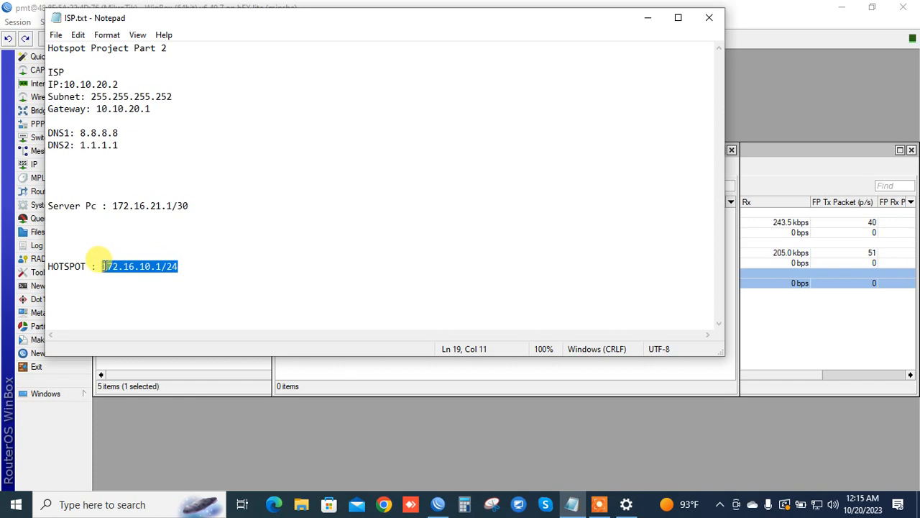
pyautogui.rightClick(103, 272)
pyautogui.click(139, 311)
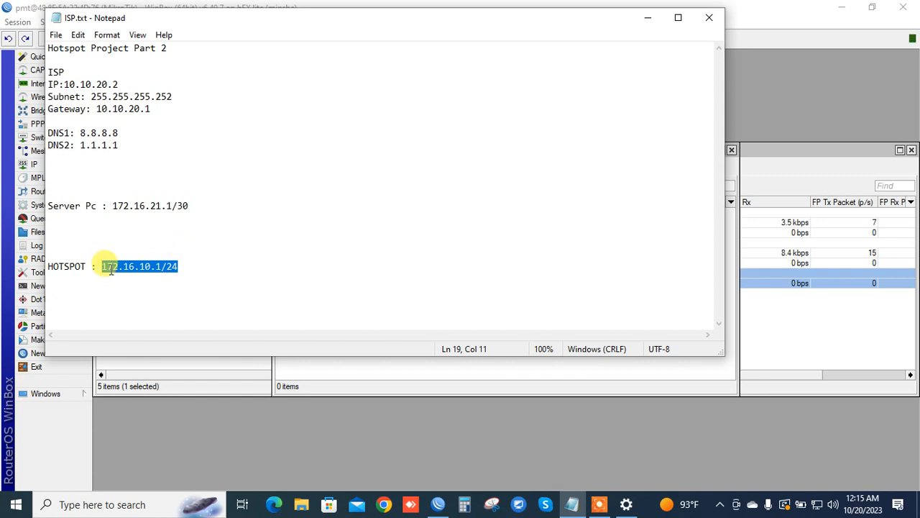
pyautogui.click(646, 18)
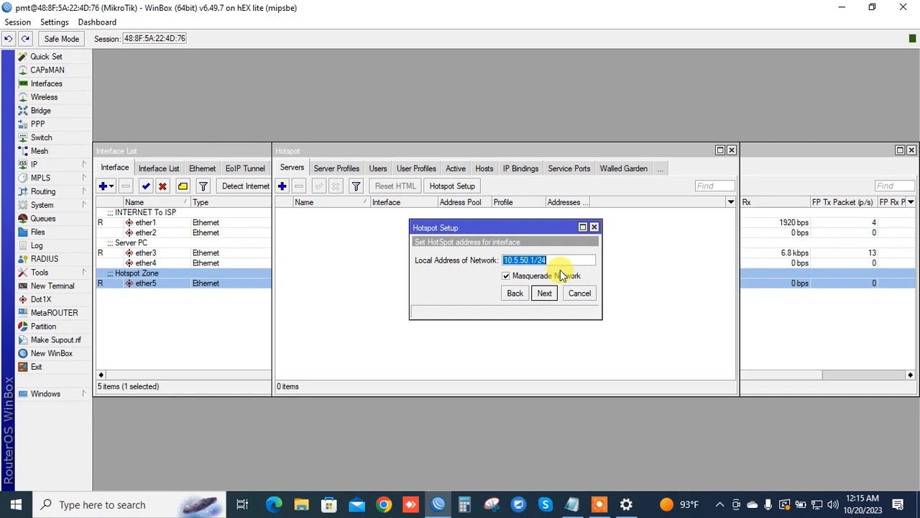
# - Set the hotspot's Local Address of Network to 172.16.10.1/24, keeping Masquerade Network enabled
pyautogui.hotkey('ctrl', 'v')
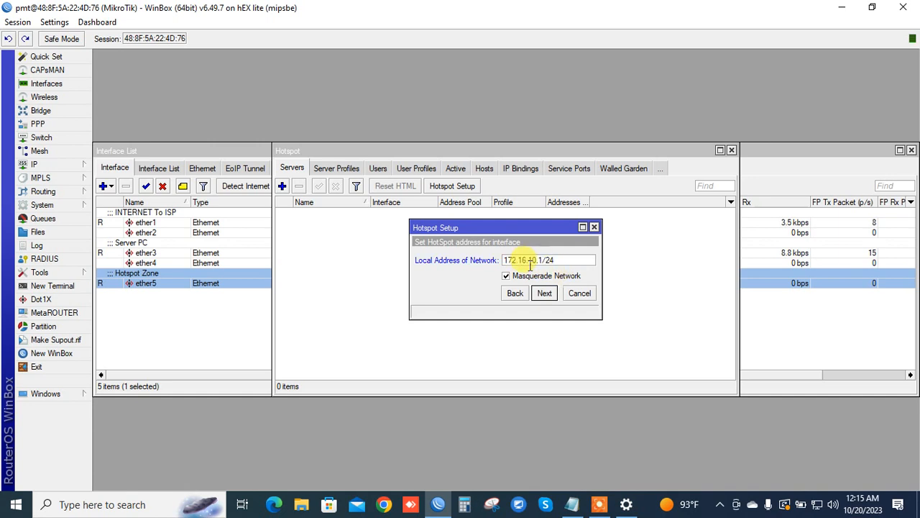
pyautogui.click(566, 259)
pyautogui.moveTo(566, 258); pyautogui.dragTo(475, 260)
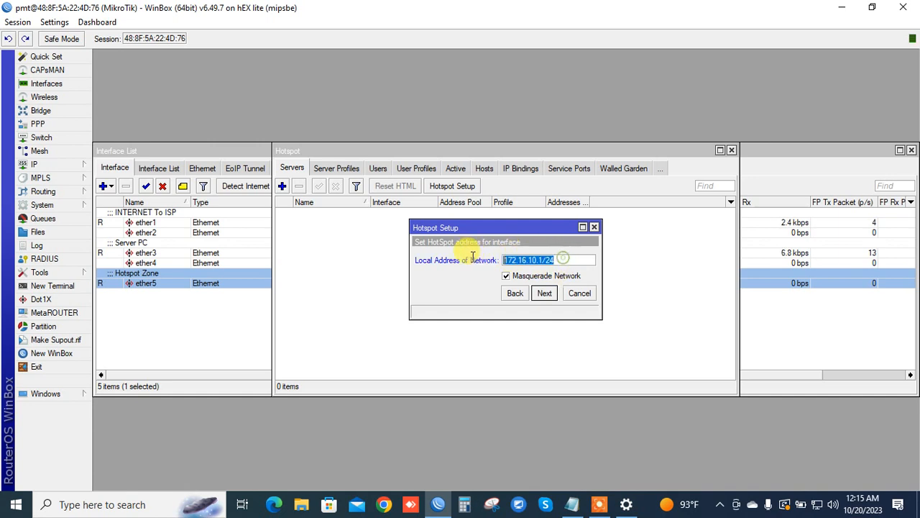
pyautogui.click(566, 259)
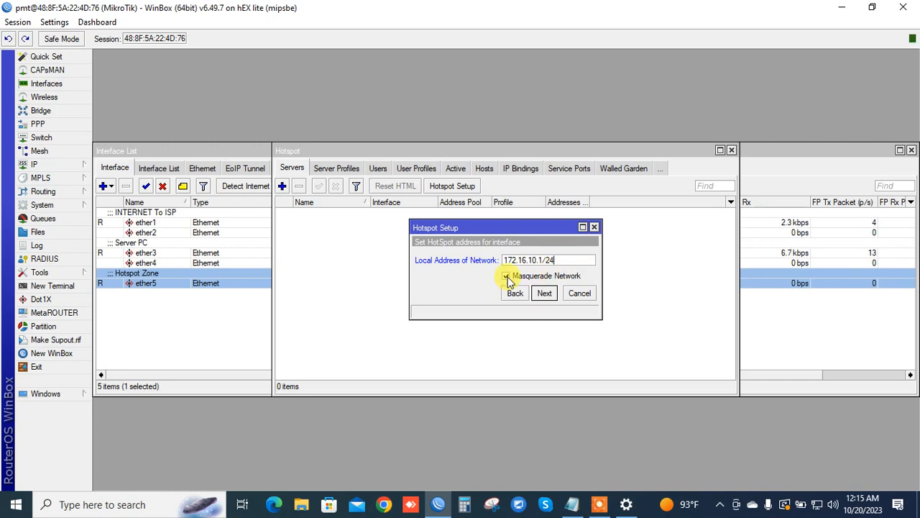
pyautogui.click(545, 293)
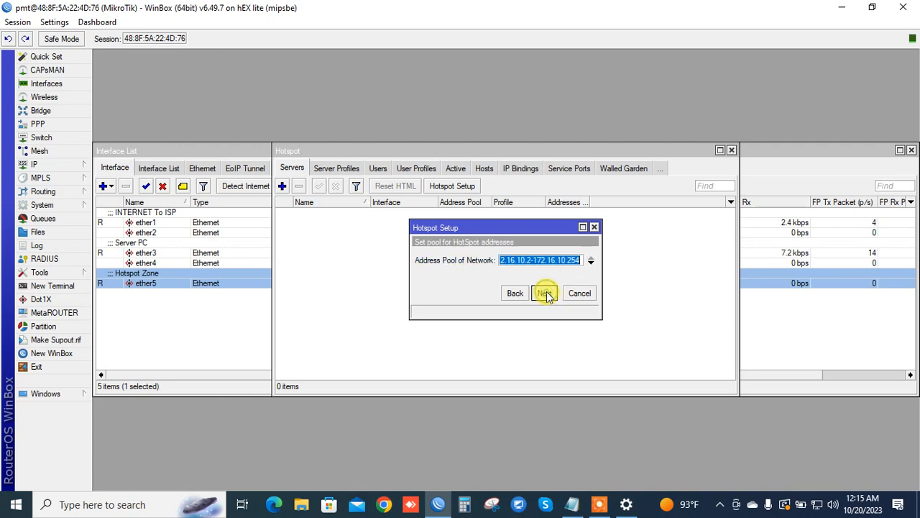
# - Examine the full start and end addresses of the proposed hotspot address pool
pyautogui.click(512, 260)
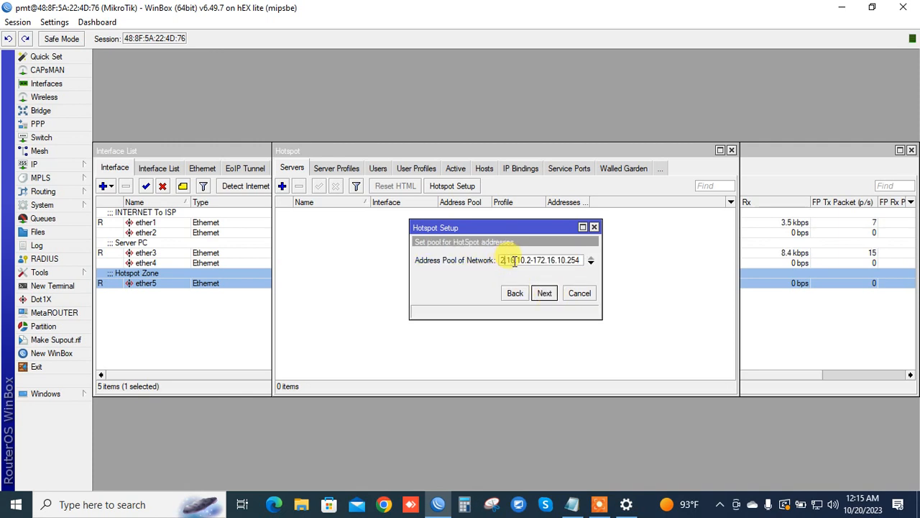
pyautogui.press('Left')
pyautogui.press('Left')
pyautogui.press('Left')
pyautogui.press('Left')
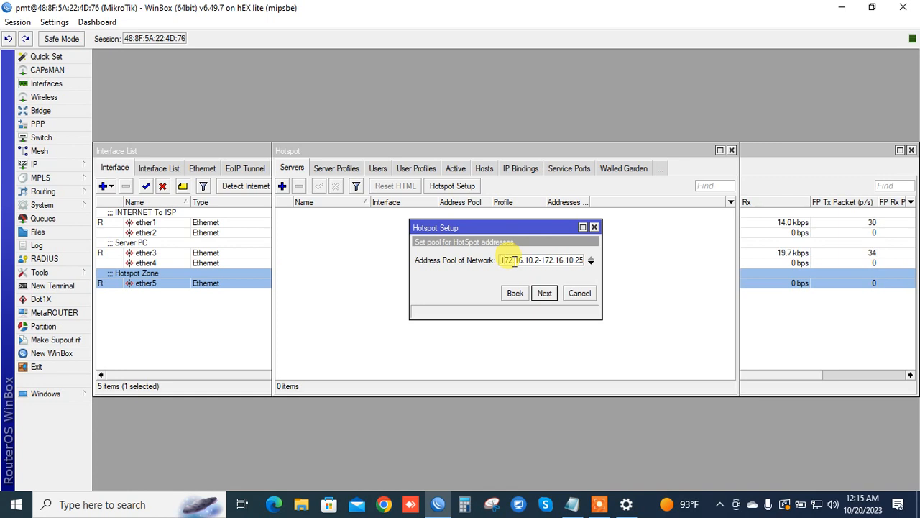
pyautogui.press('Right')
pyautogui.press('Right')
pyautogui.press('Right')
pyautogui.press('Right')
pyautogui.press('Right')
pyautogui.press('Right')
pyautogui.press('Right')
pyautogui.press('Right')
pyautogui.press('Right')
pyautogui.press('Right')
pyautogui.press('Right')
pyautogui.press('Right')
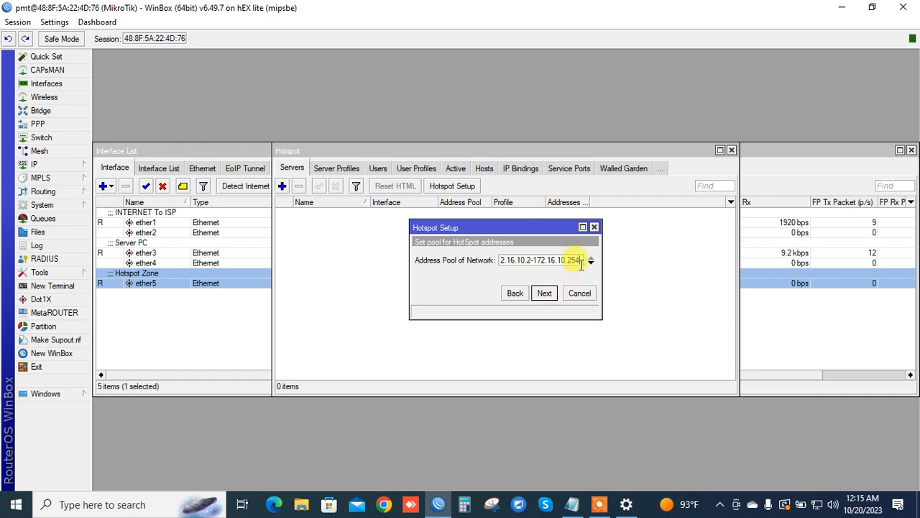
# - Check the pool against the HOTSPOT address in ISP.txt and accept 172.16.10.2-172.16.10.254 as the address pool
pyautogui.click(536, 264)
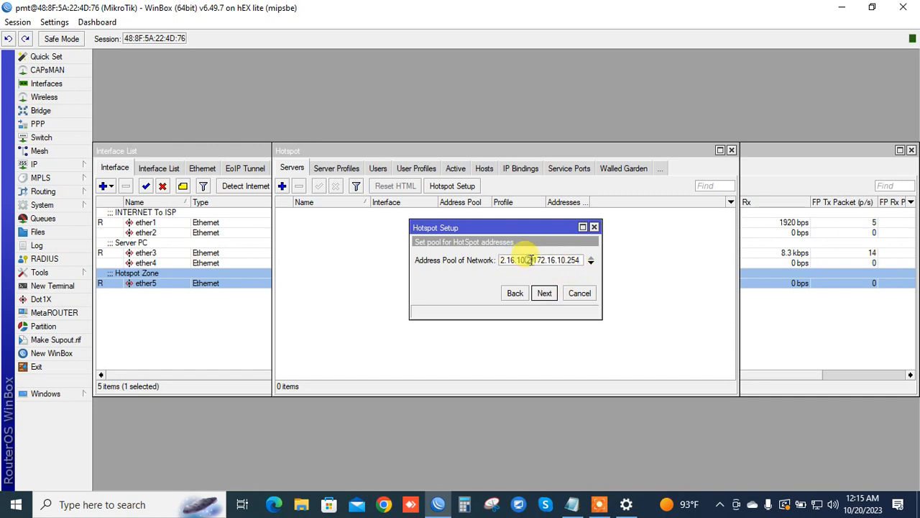
pyautogui.press('BackSpace')
pyautogui.write('-')
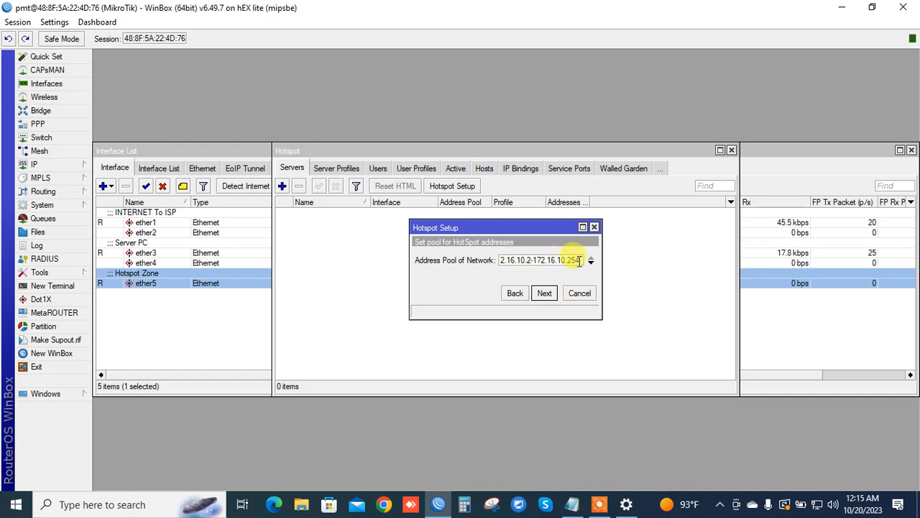
pyautogui.click(572, 504)
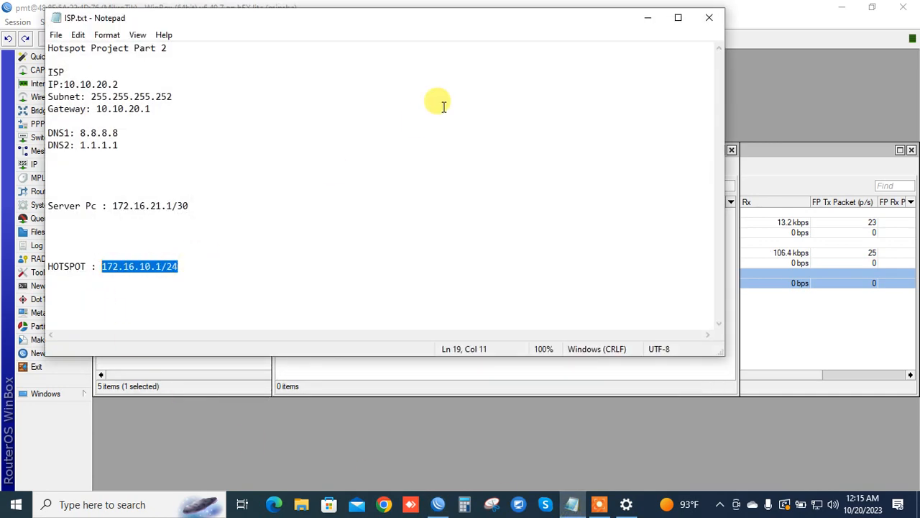
pyautogui.click(650, 18)
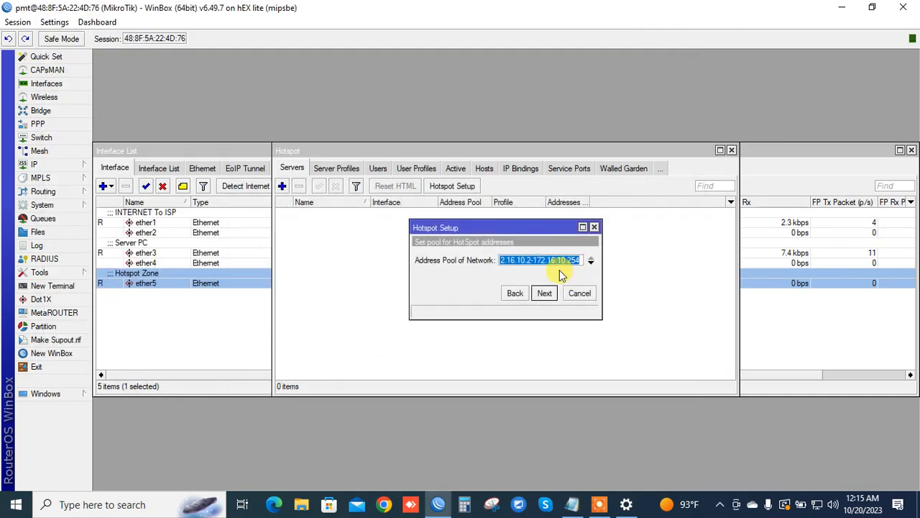
pyautogui.click(545, 292)
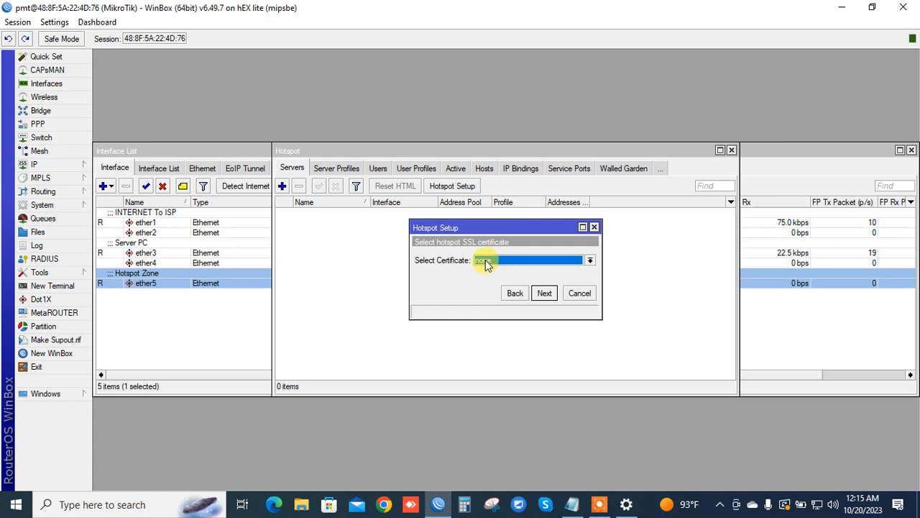
# - Accept certificate none, SMTP server 0.0.0.0 and DNS servers 8.8.8.8 and 1.1.1.1 in the hotspot wizard
pyautogui.click(544, 293)
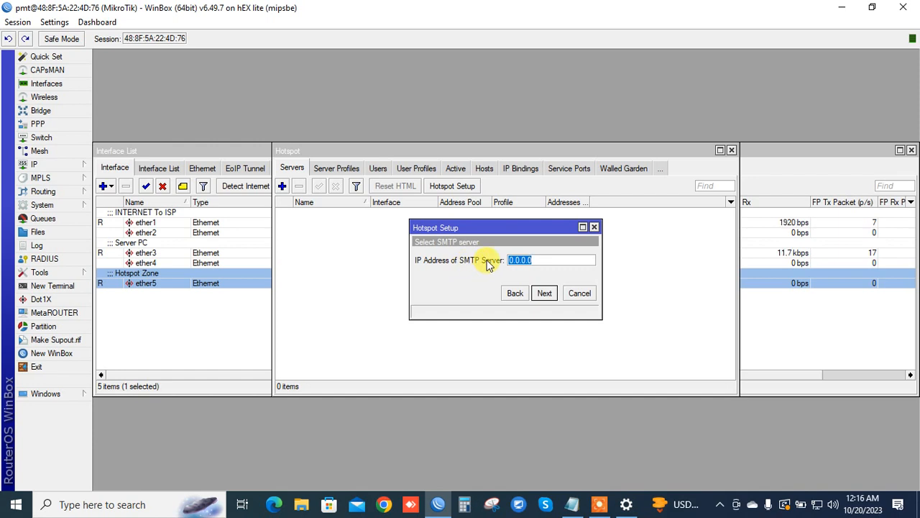
pyautogui.click(544, 295)
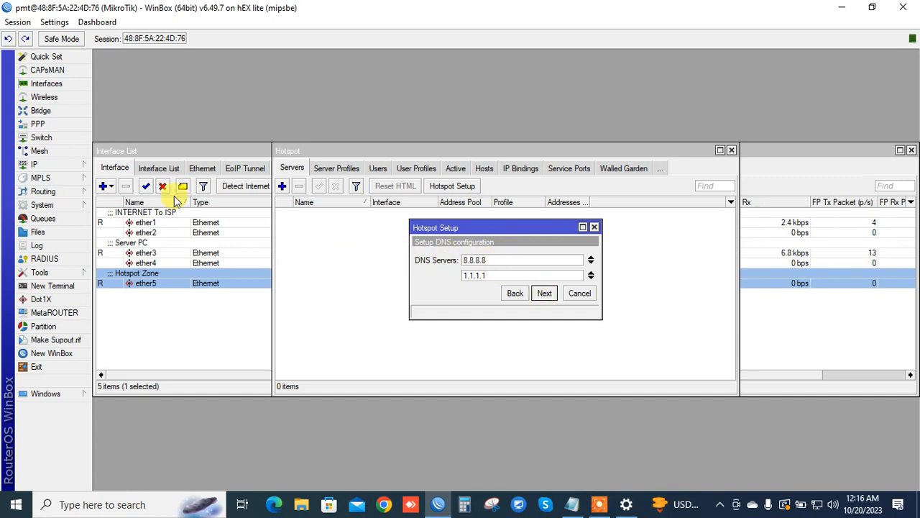
pyautogui.click(79, 164)
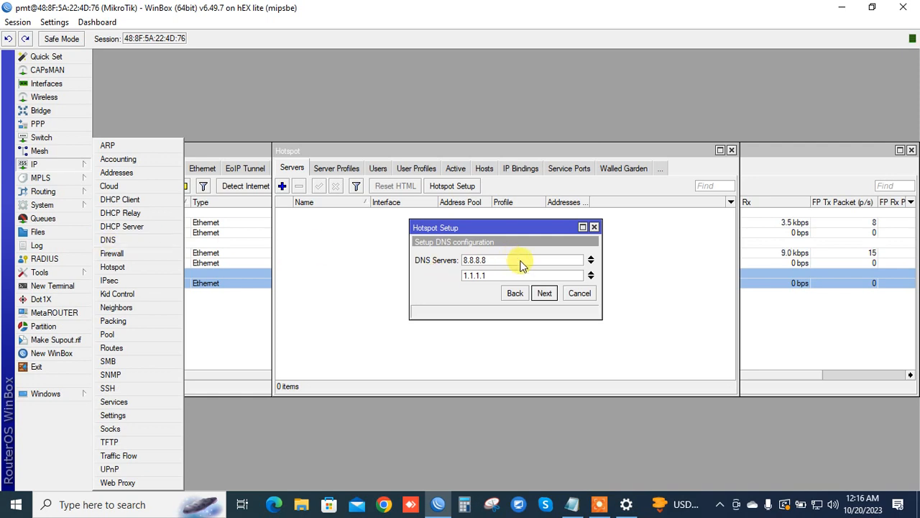
pyautogui.click(544, 295)
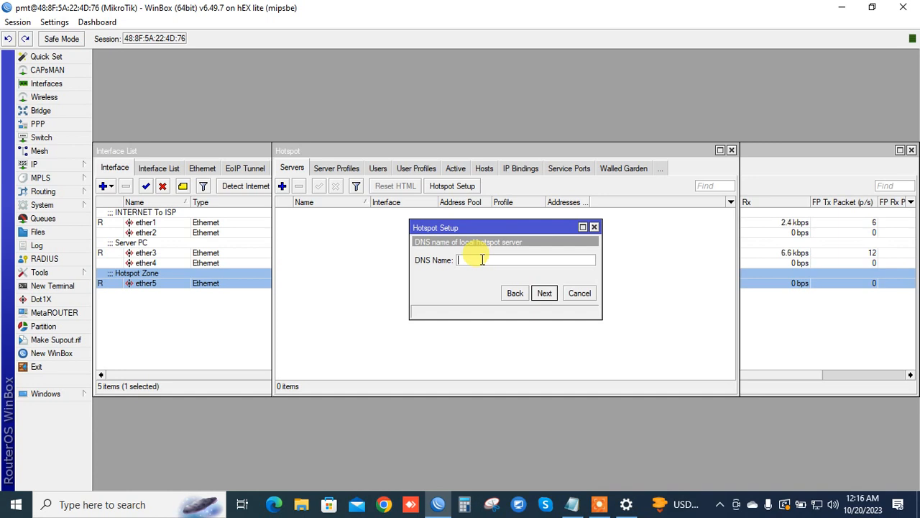
# - Set the local hotspot server's DNS name to nits.local
pyautogui.write('its.local')
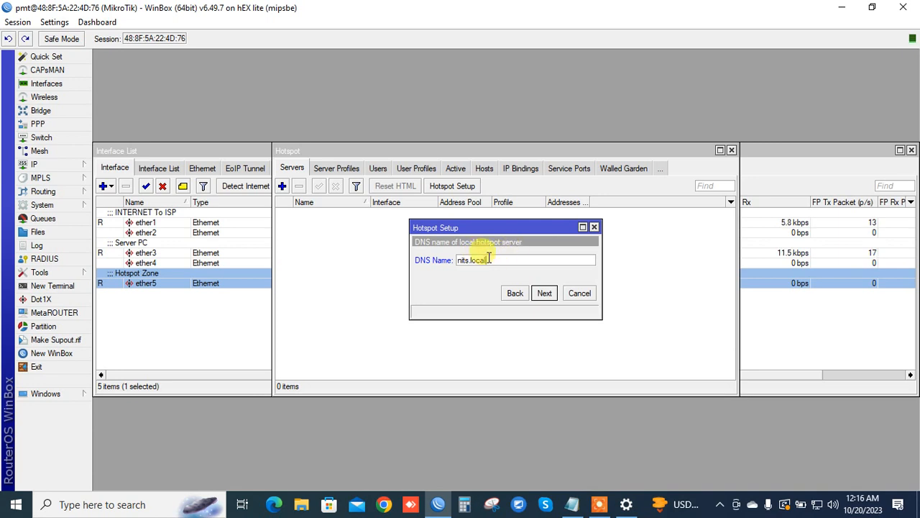
pyautogui.moveTo(469, 260); pyautogui.dragTo(459, 262)
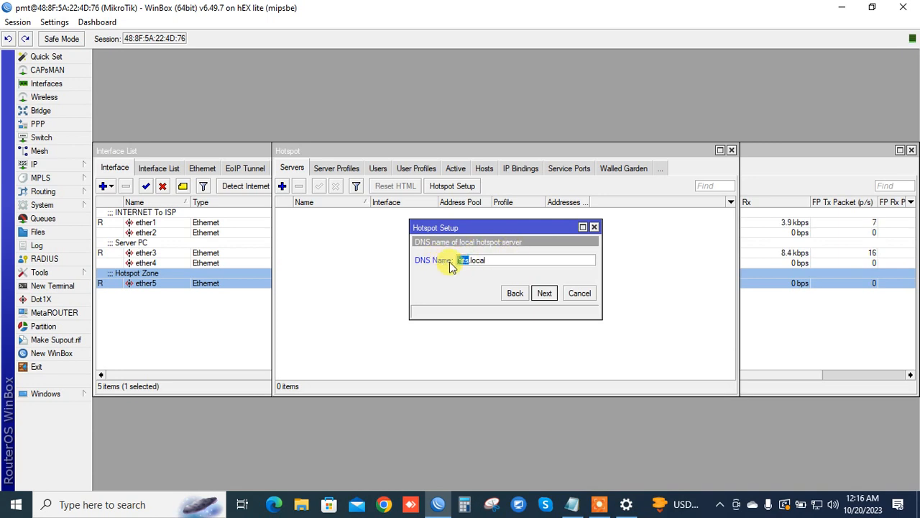
pyautogui.click(503, 261)
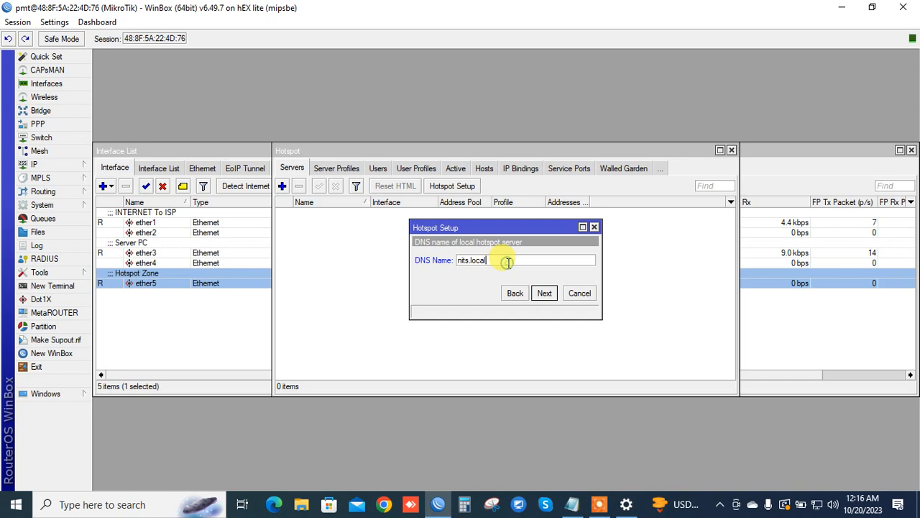
# - Finish the hotspot setup with local hotspot user admin and an empty password
pyautogui.click(544, 293)
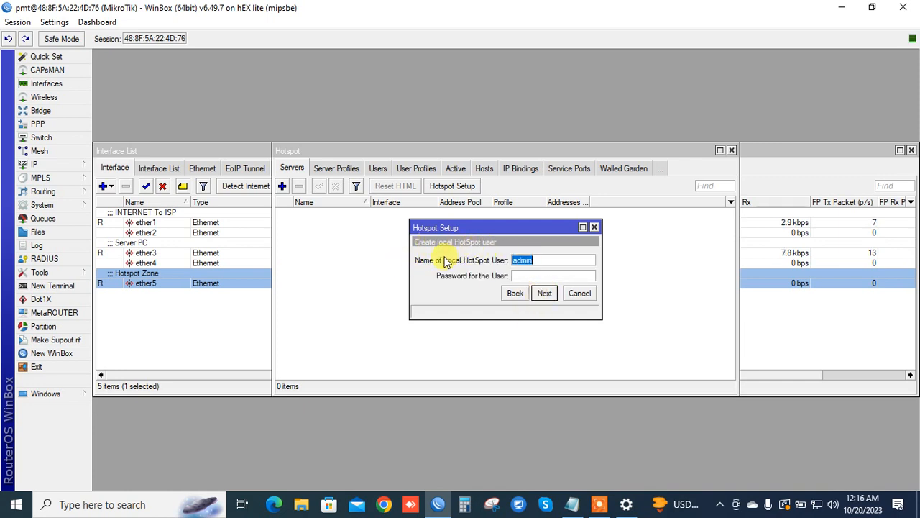
pyautogui.click(540, 293)
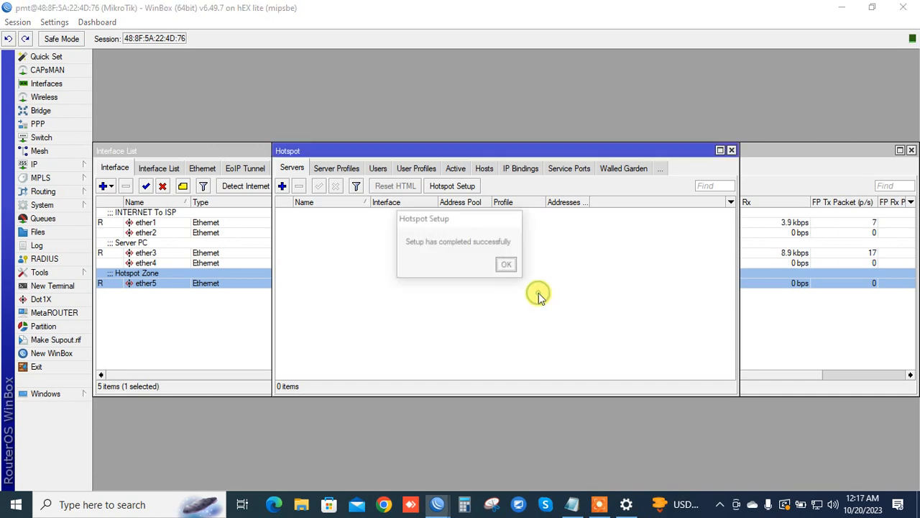
pyautogui.click(508, 265)
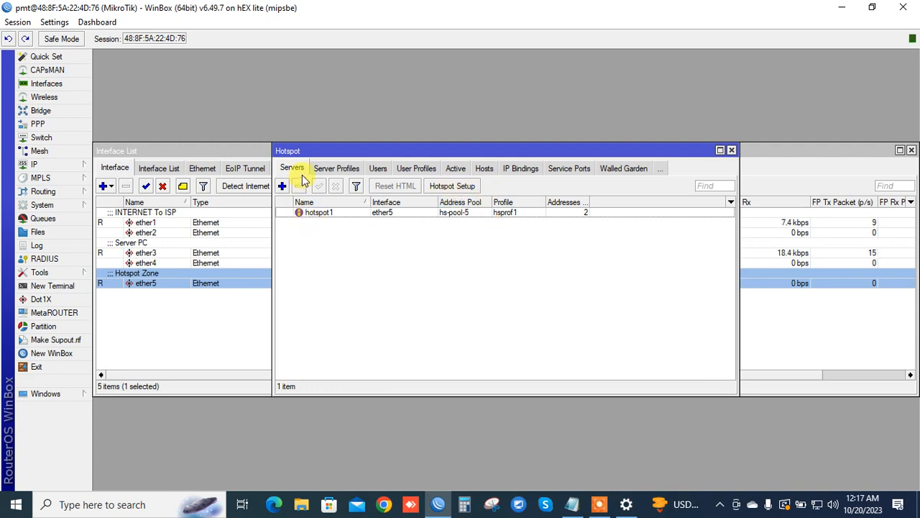
# - Review the settings of the hotspot1 server on ether5, including its Addresses Per MAC, and accept them
pyautogui.doubleClick(314, 214)
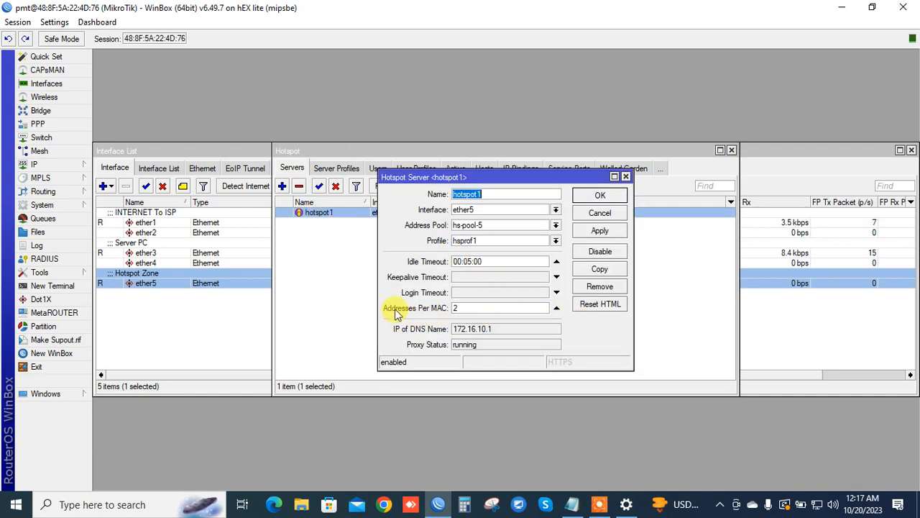
pyautogui.click(457, 307)
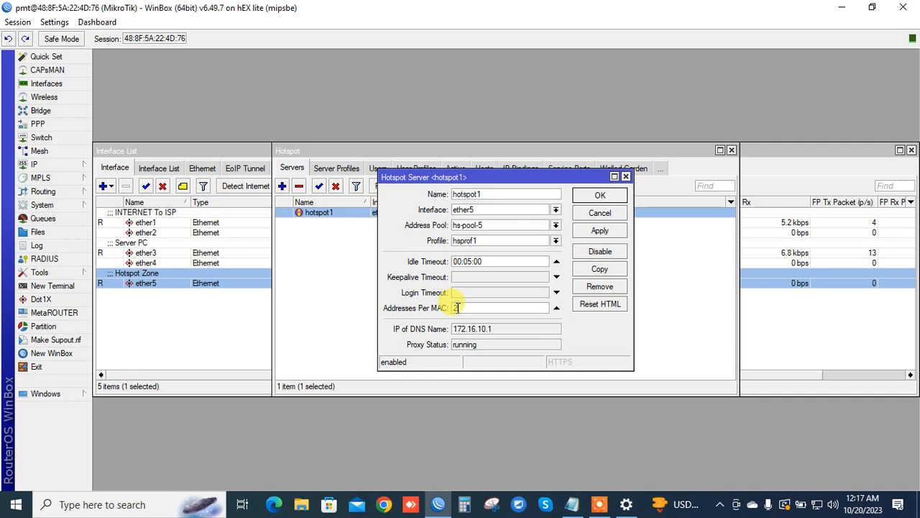
pyautogui.doubleClick(458, 309)
pyautogui.click(461, 310)
pyautogui.click(602, 231)
pyautogui.click(600, 197)
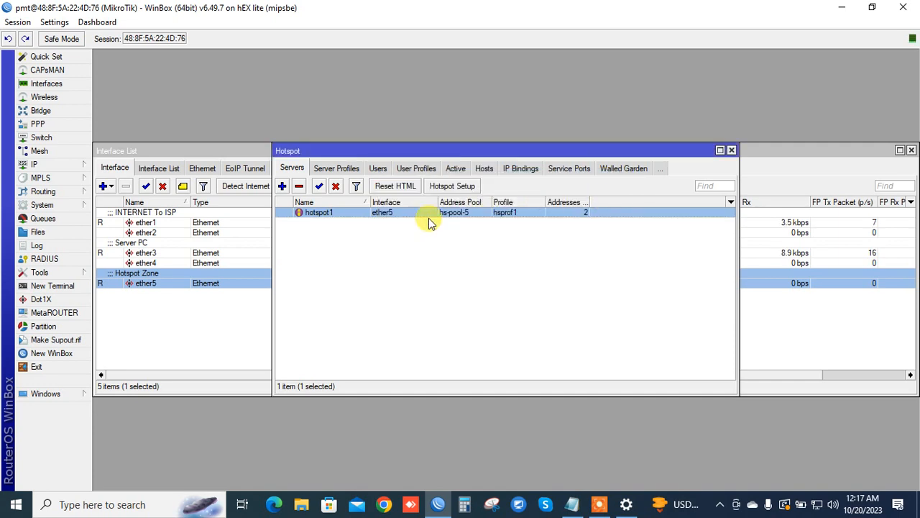
# - Review the default and hsprof1 entries in the list of hotspot server profiles
pyautogui.click(324, 168)
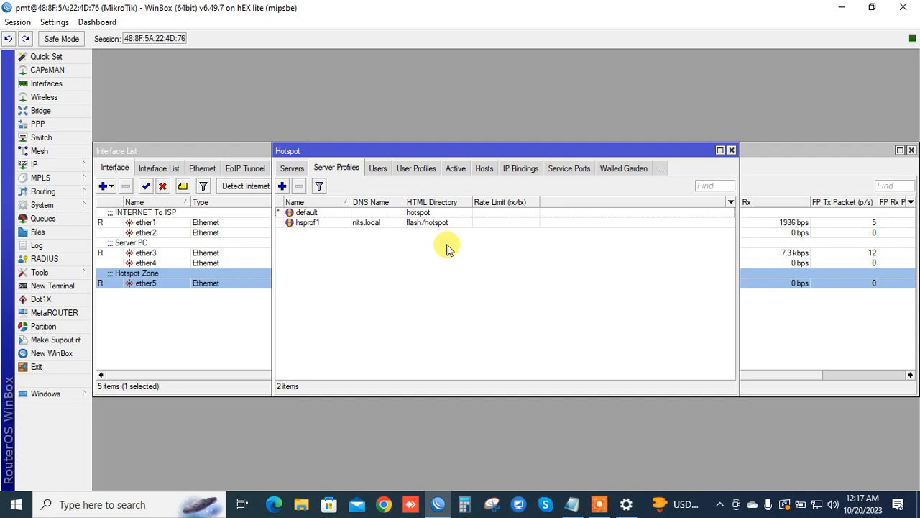
pyautogui.click(306, 213)
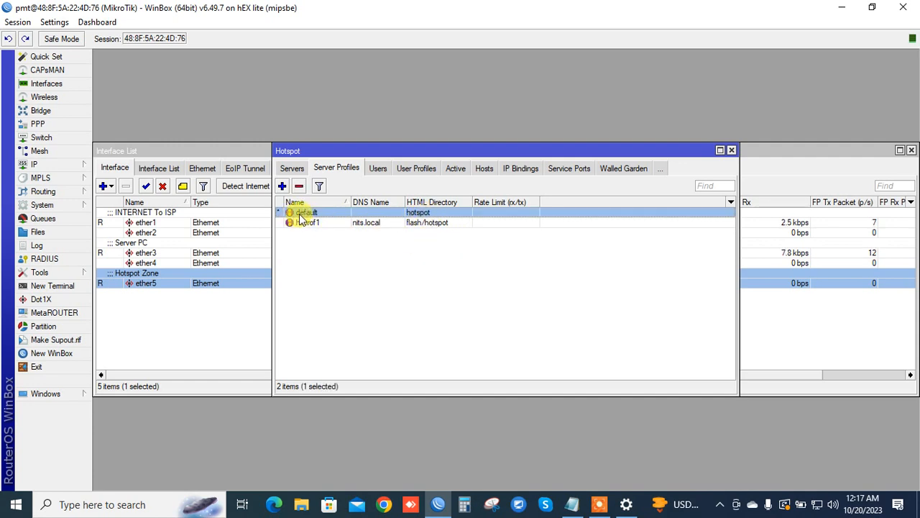
pyautogui.click(359, 224)
pyautogui.click(398, 213)
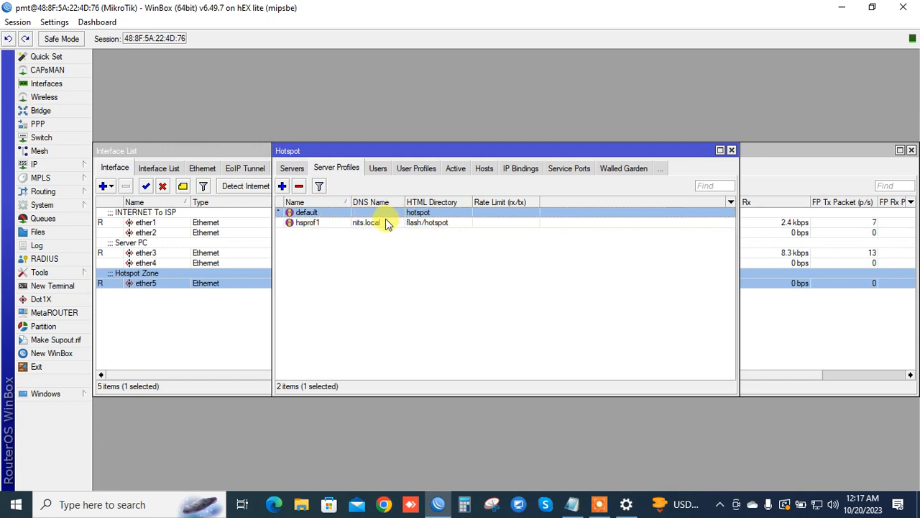
pyautogui.click(379, 224)
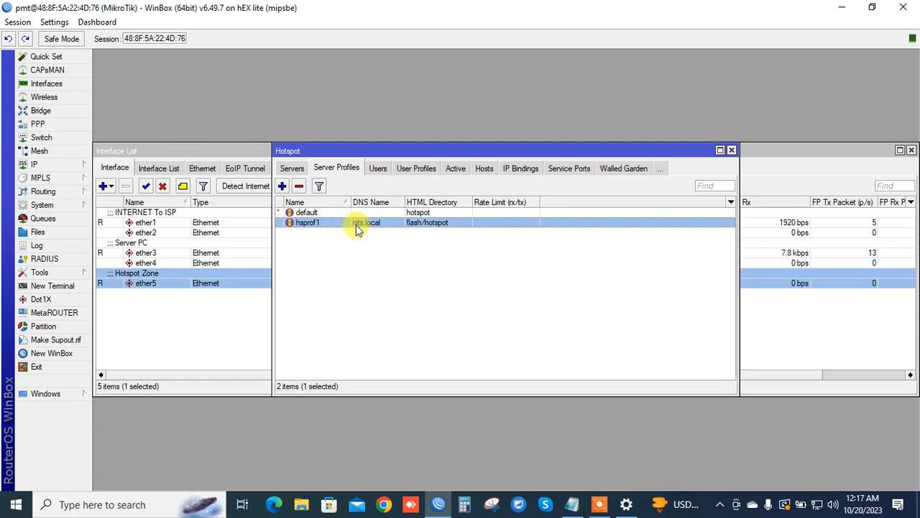
# - Open the hsprof1 server profile, check its DNS name and show its login methods
pyautogui.doubleClick(355, 224)
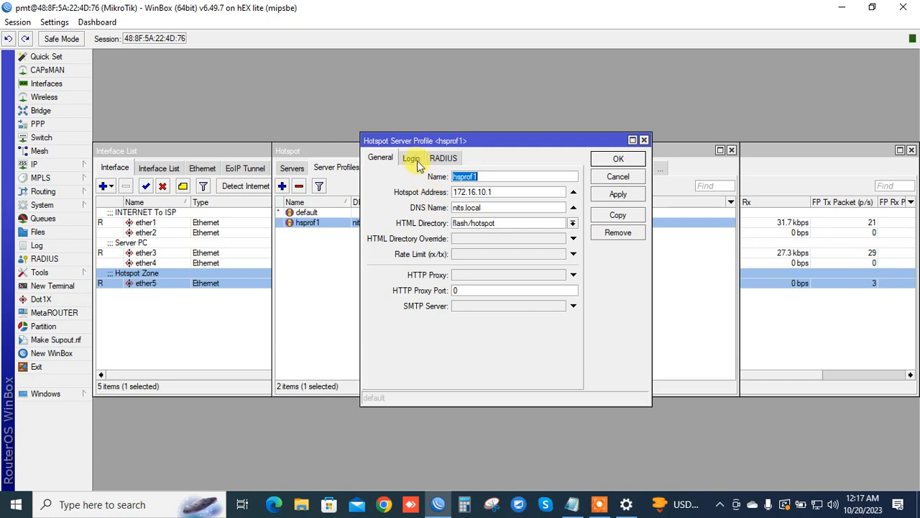
pyautogui.moveTo(486, 208); pyautogui.dragTo(453, 209)
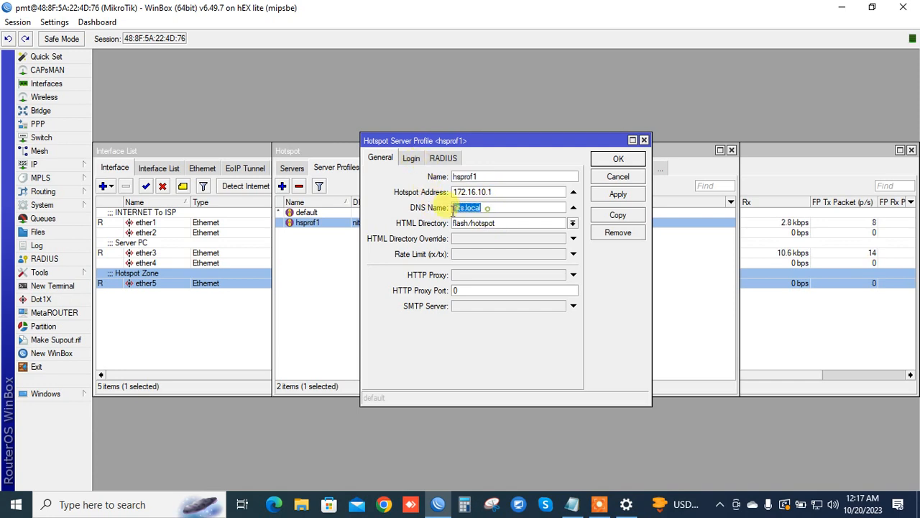
pyautogui.click(415, 161)
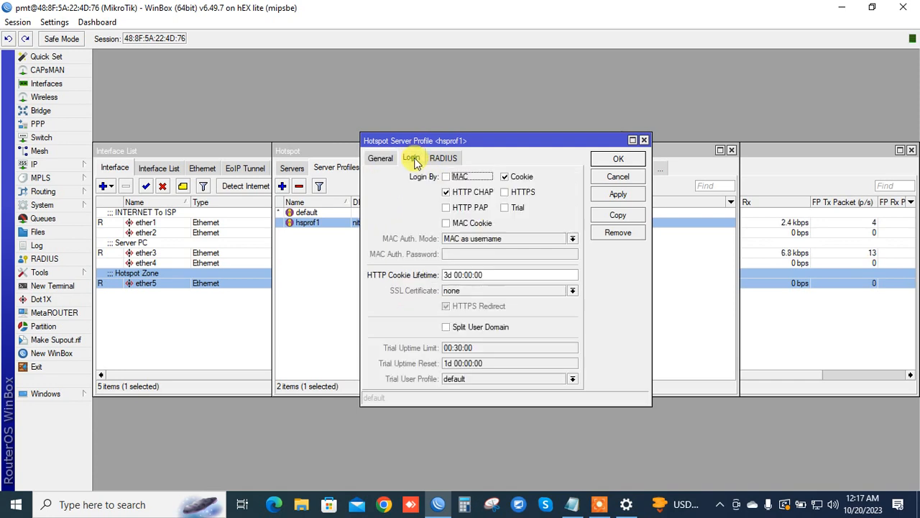
pyautogui.click(446, 192)
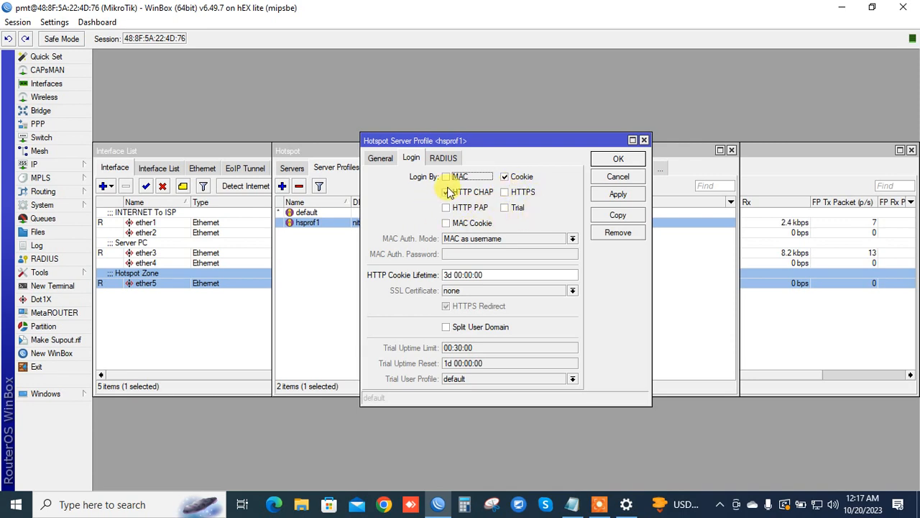
pyautogui.click(446, 192)
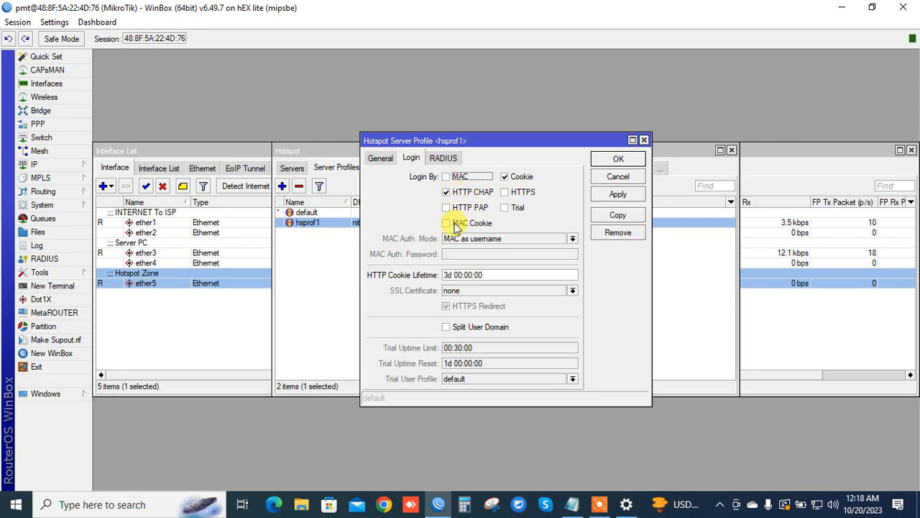
pyautogui.click(595, 503)
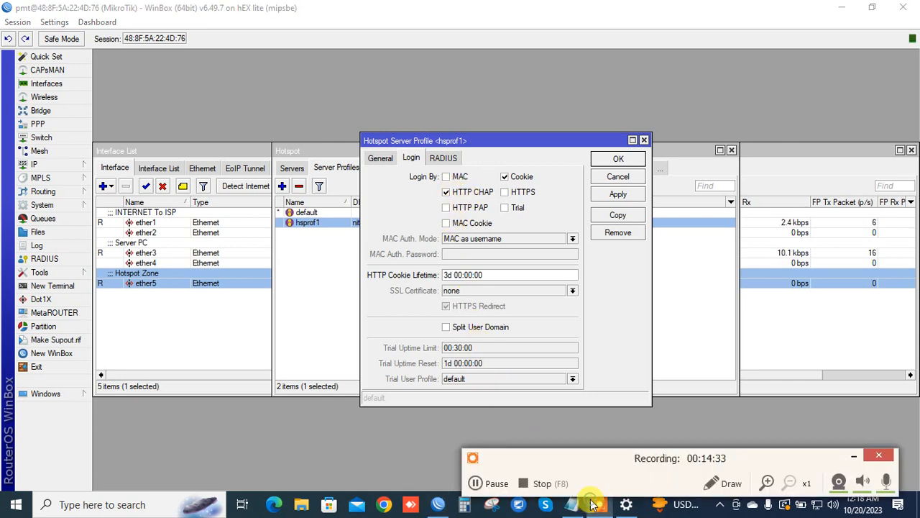
pyautogui.click(480, 483)
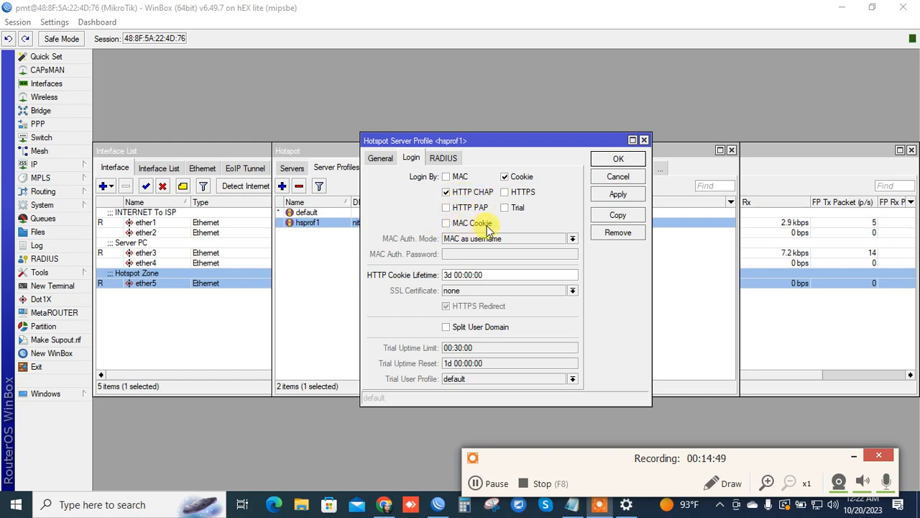
# - Disable Cookie login and enable HTTP PAP and MAC Cookie login for hsprof1, then save the profile
pyautogui.click(505, 177)
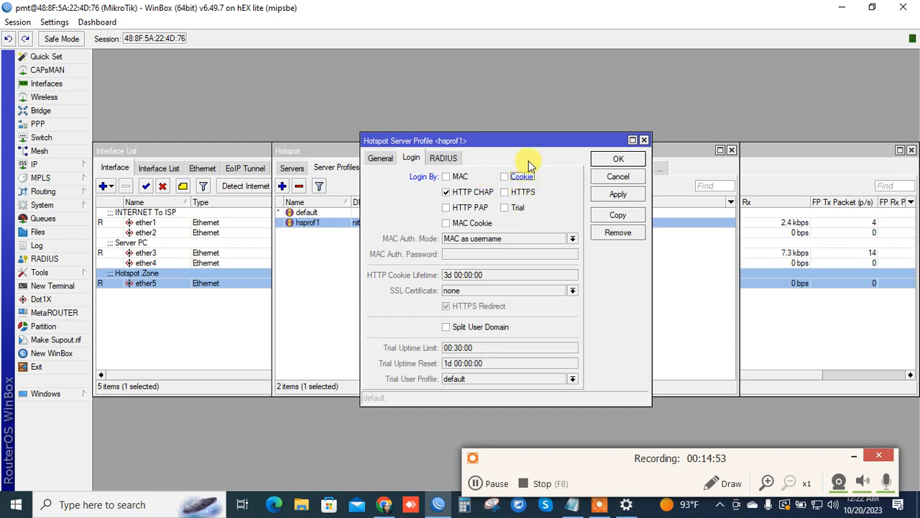
pyautogui.click(446, 208)
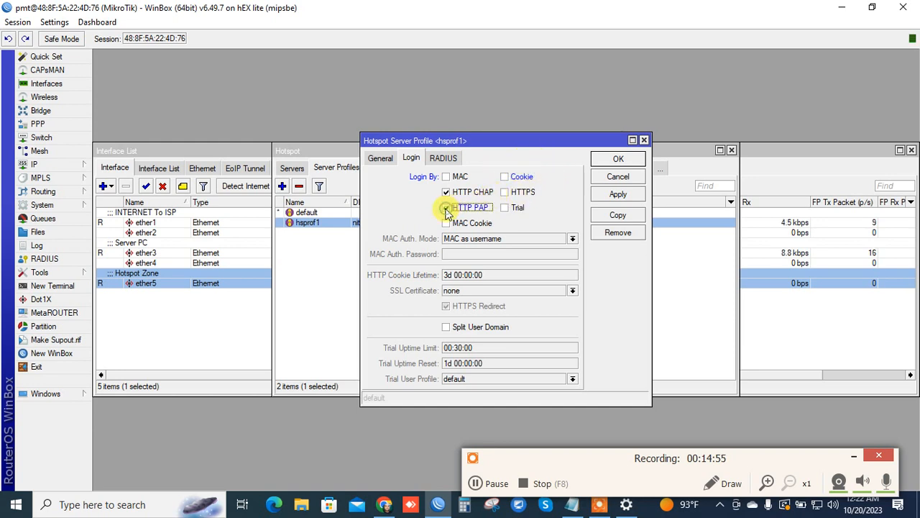
pyautogui.click(445, 223)
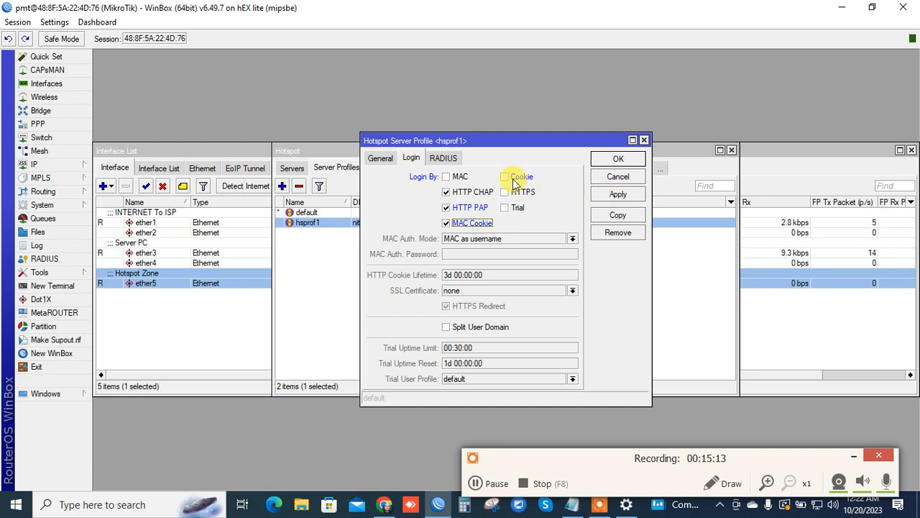
pyautogui.click(618, 197)
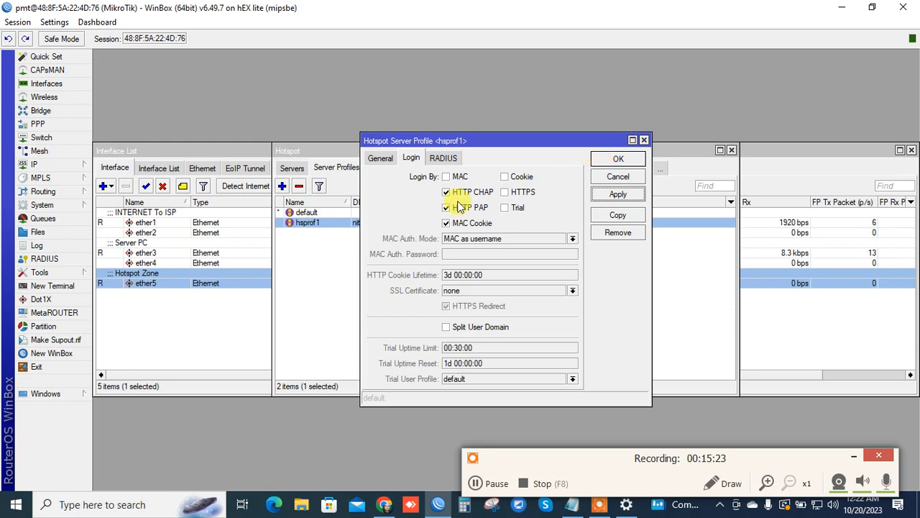
pyautogui.click(380, 158)
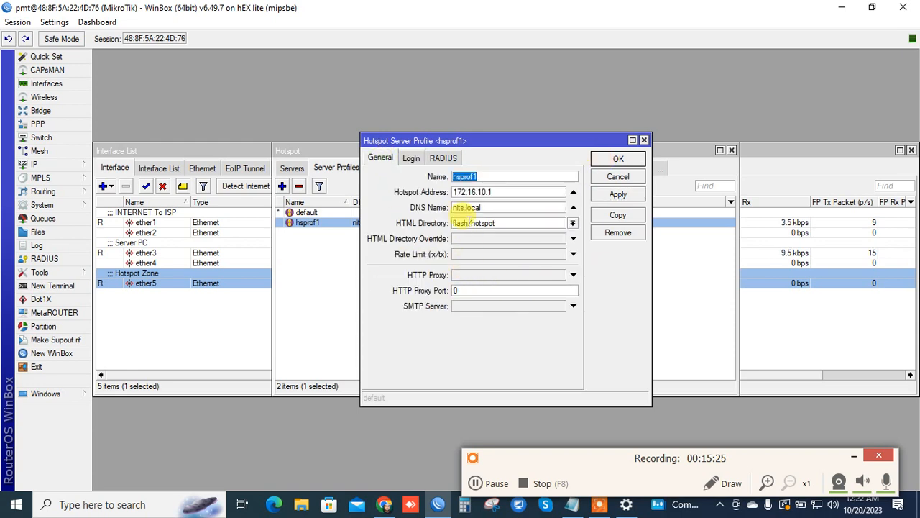
pyautogui.click(615, 159)
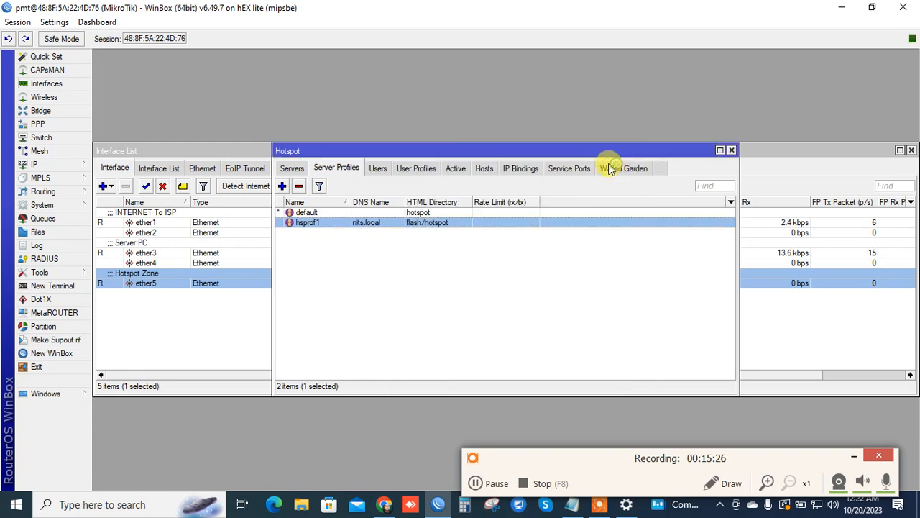
# - Look through the hotspot's users, user profiles, active sessions and hosts
pyautogui.click(378, 169)
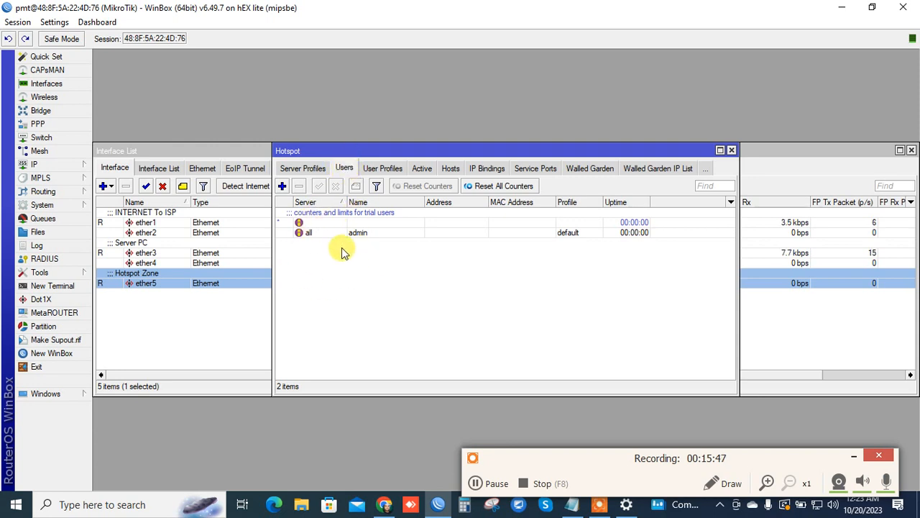
pyautogui.click(377, 170)
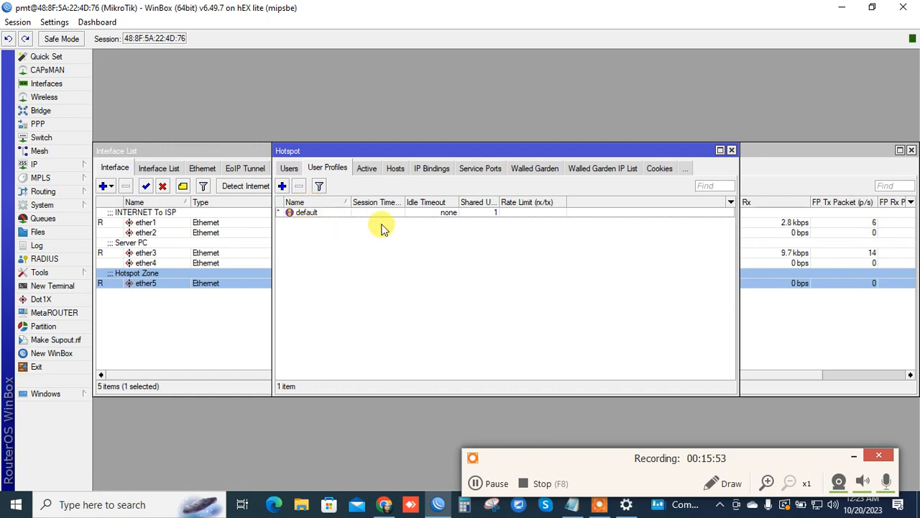
pyautogui.click(368, 168)
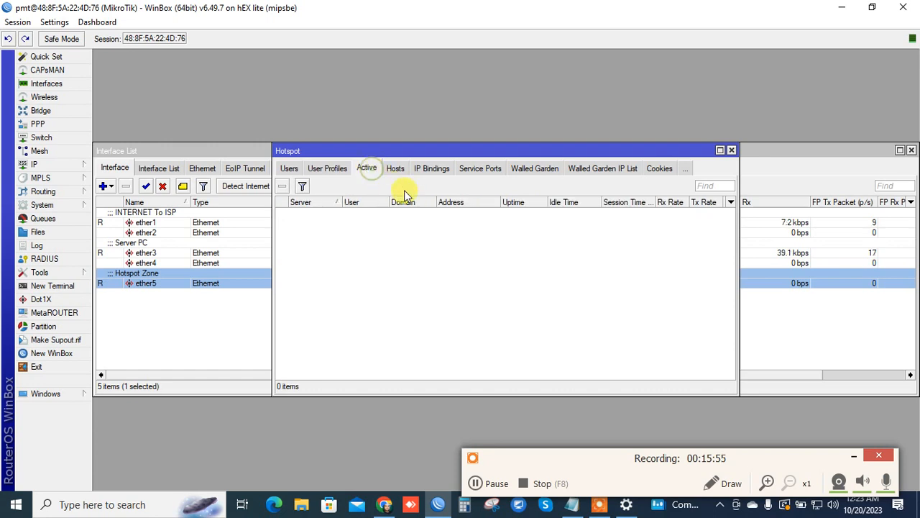
pyautogui.click(403, 175)
pyautogui.click(286, 170)
pyautogui.click(286, 171)
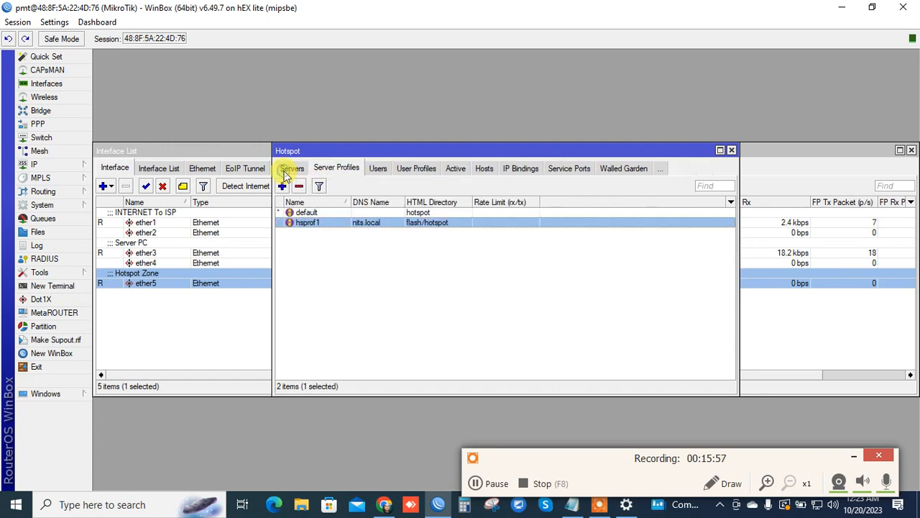
# - Set Addresses Per MAC to 1 for the hotspot1 server and save it
pyautogui.click(285, 172)
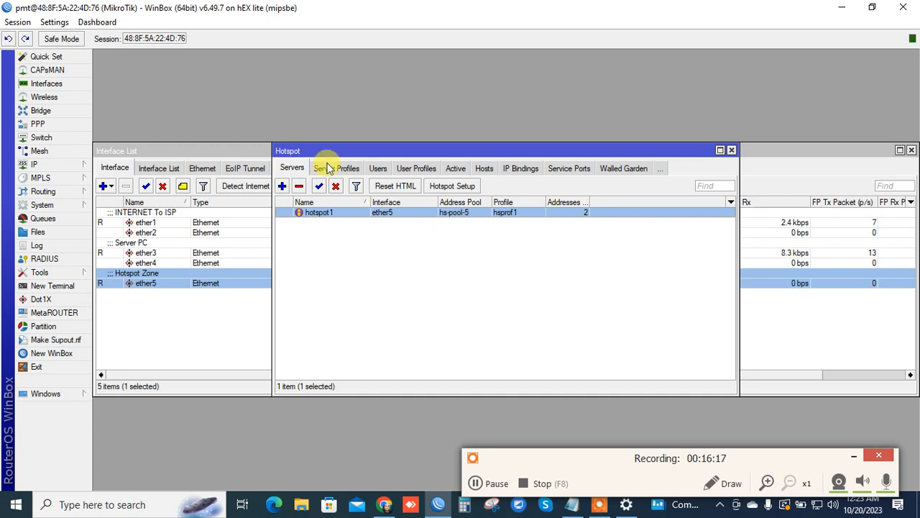
pyautogui.doubleClick(344, 219)
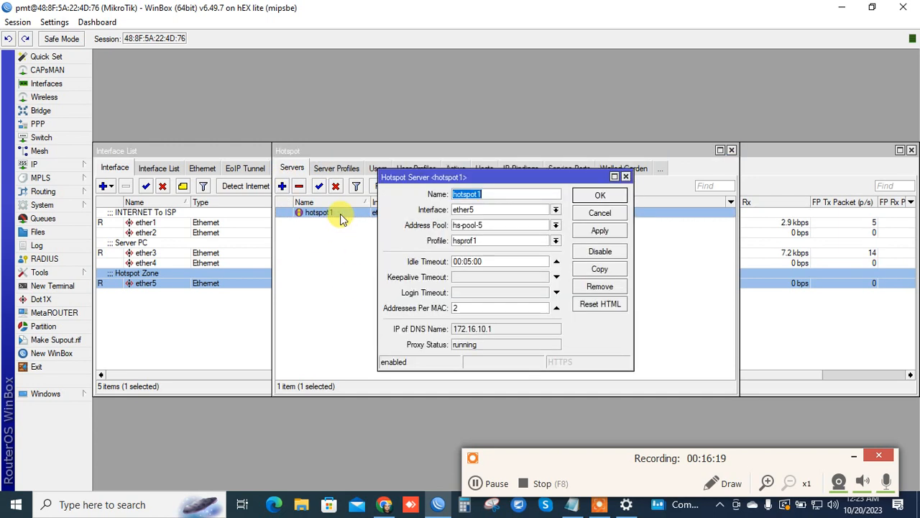
pyautogui.click(476, 309)
pyautogui.moveTo(476, 309); pyautogui.dragTo(401, 317)
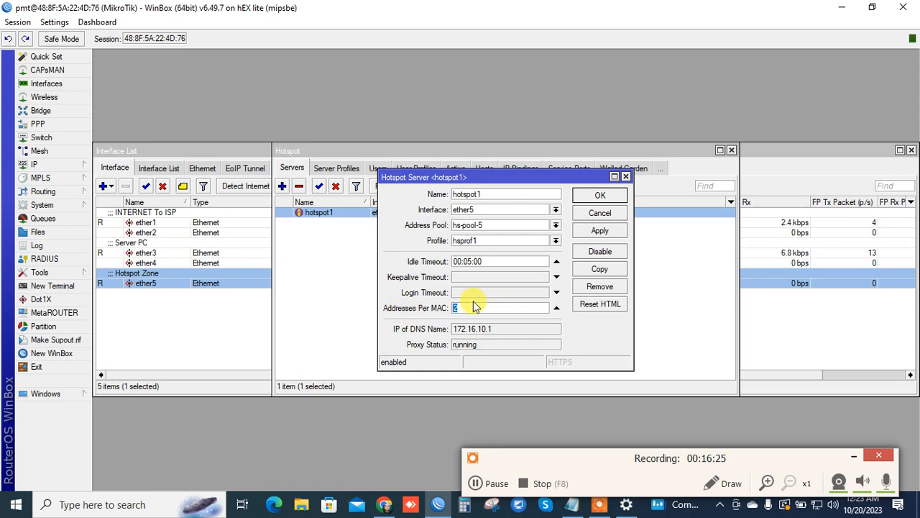
pyautogui.write('1')
pyautogui.click(600, 230)
pyautogui.click(606, 196)
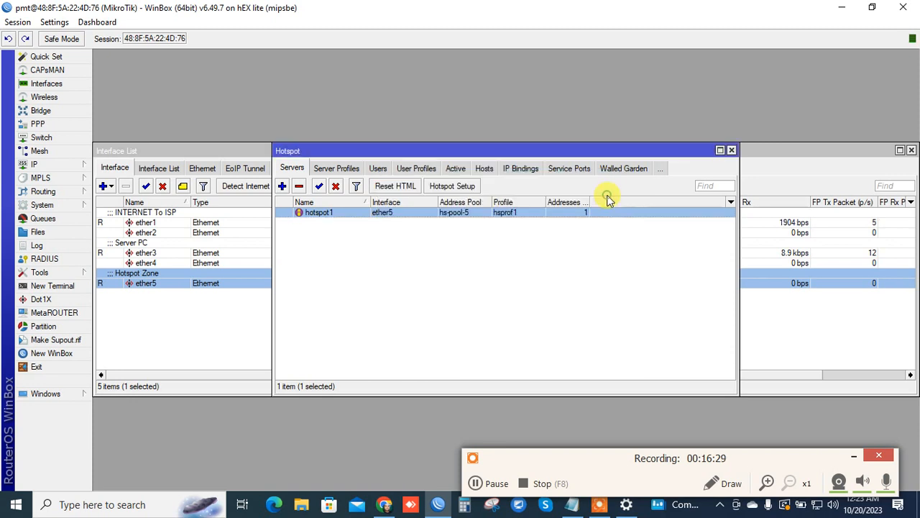
# - Check the hotspot's user, active session and host lists once more and close the Hotspot window
pyautogui.click(341, 168)
pyautogui.click(375, 176)
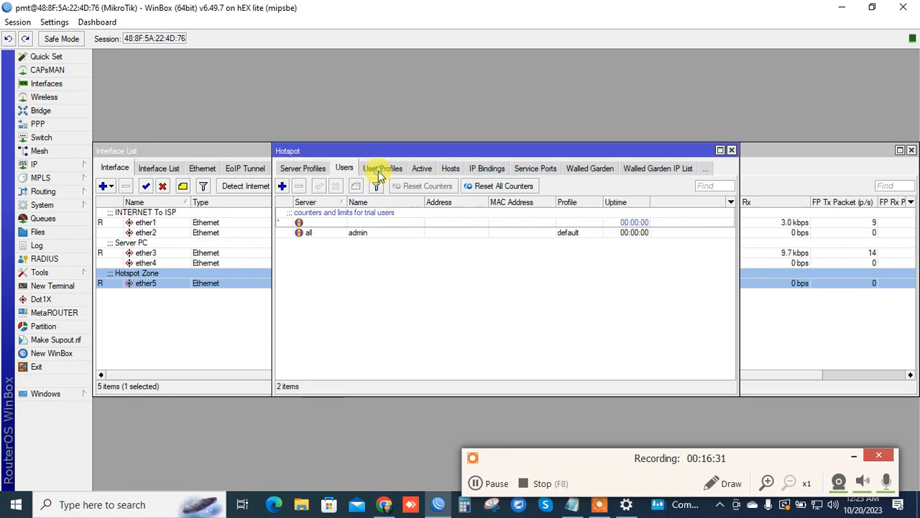
pyautogui.click(392, 176)
pyautogui.click(368, 171)
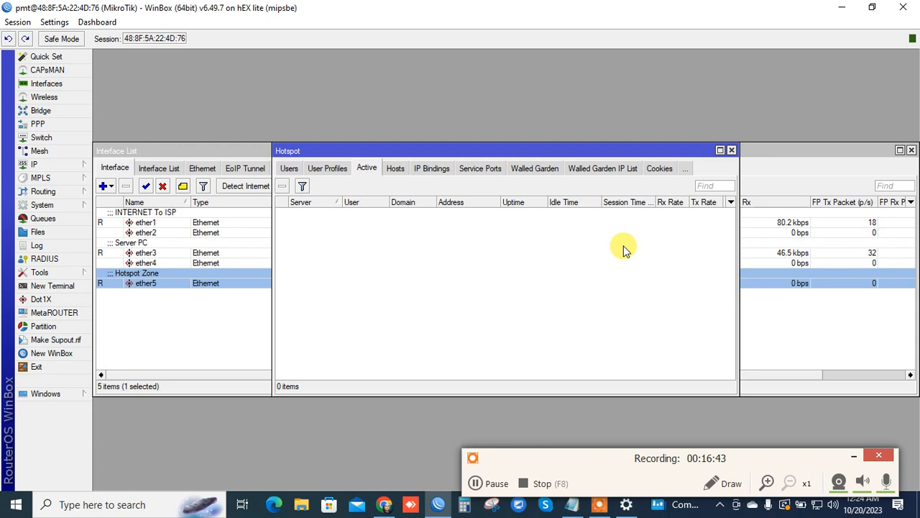
pyautogui.click(395, 168)
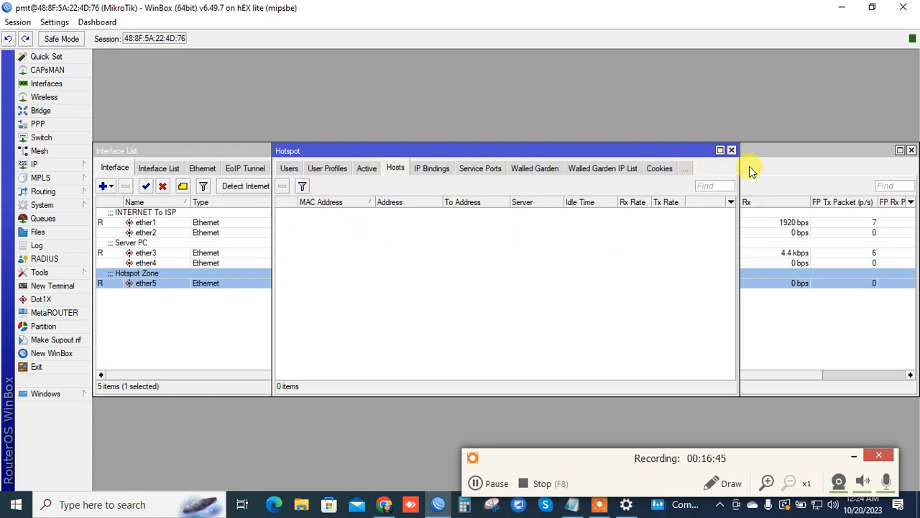
pyautogui.click(732, 151)
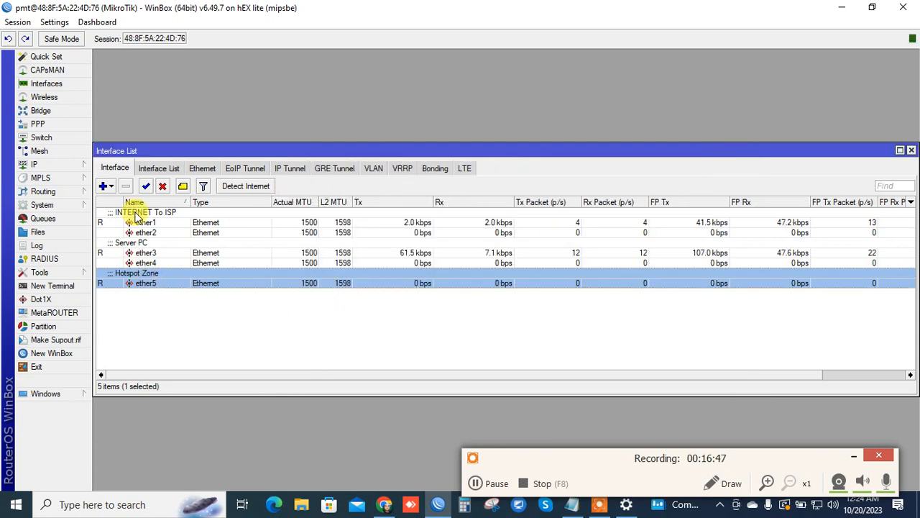